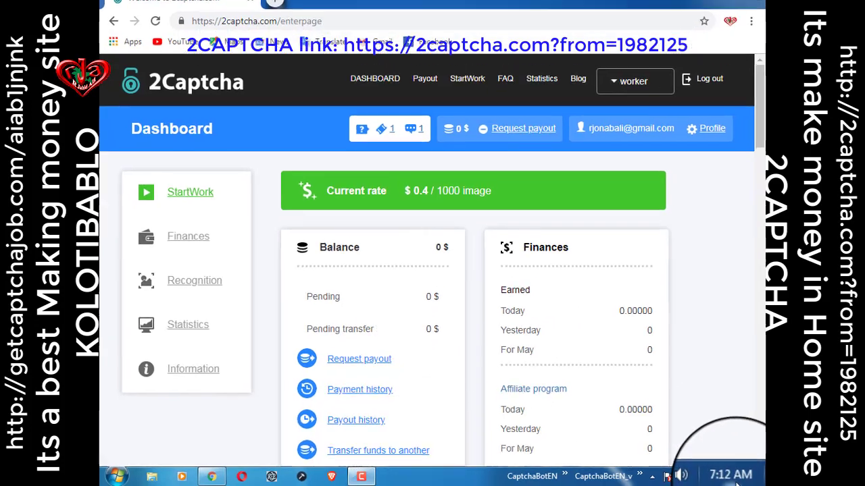
Check the current date and time in the taskbar clock, then dismiss the popup
{"action": "left_click", "coordinate": [731, 476]}
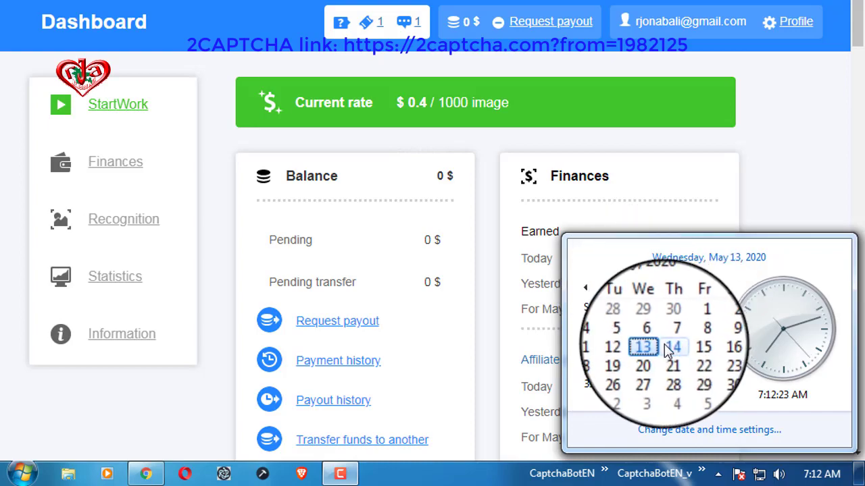
{"action": "left_click", "coordinate": [477, 481]}
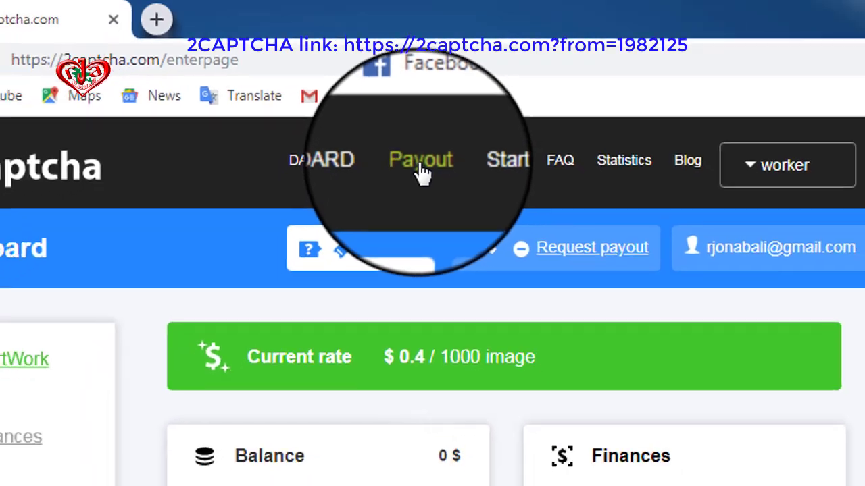
{"action": "left_click", "coordinate": [421, 190]}
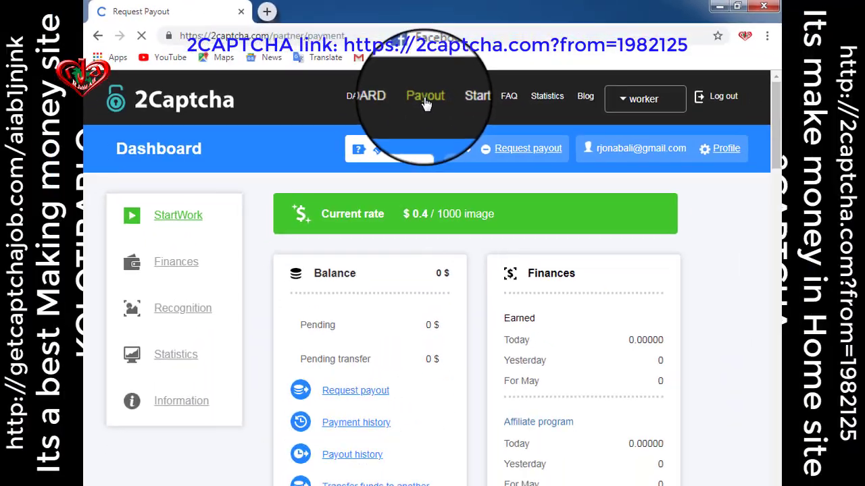
{"action": "scroll", "coordinate": [253, 335], "scroll_direction": "down", "scroll_amount": 3}
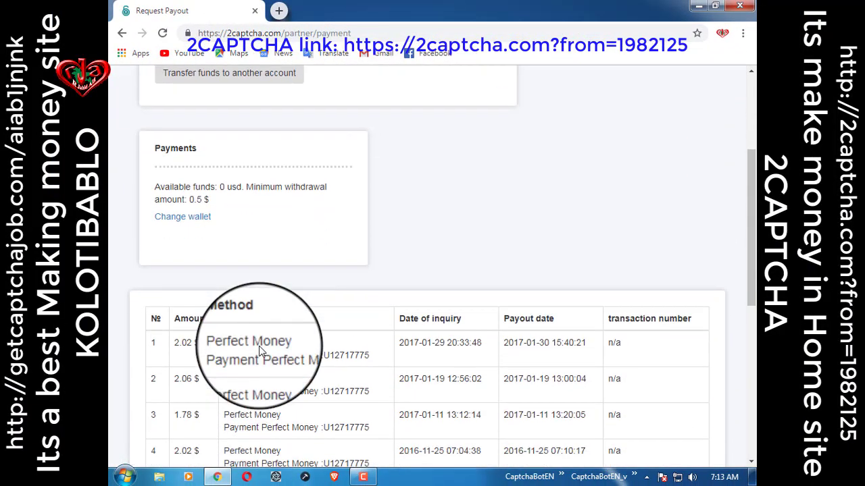
{"action": "scroll", "coordinate": [246, 321], "scroll_direction": "up", "scroll_amount": 3}
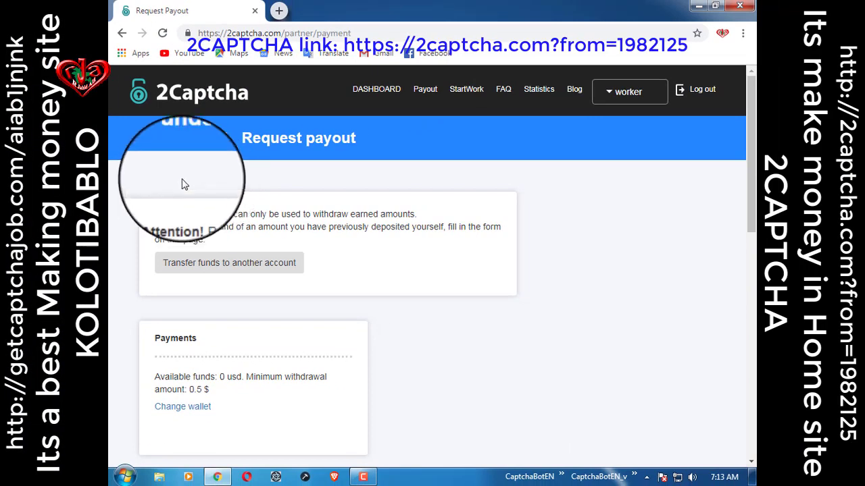
{"action": "scroll", "coordinate": [217, 338], "scroll_direction": "down", "scroll_amount": 2}
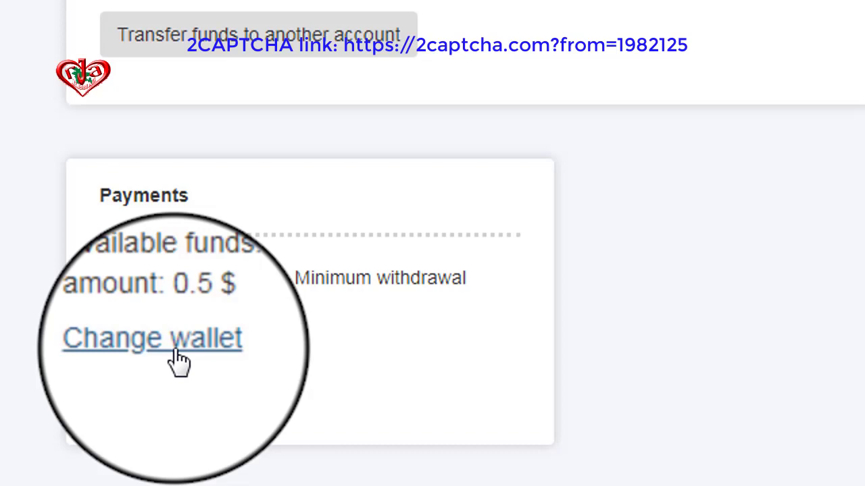
Open the Change wallet page and review the New Purse wallet options and their 0% fees
{"action": "left_click", "coordinate": [173, 353]}
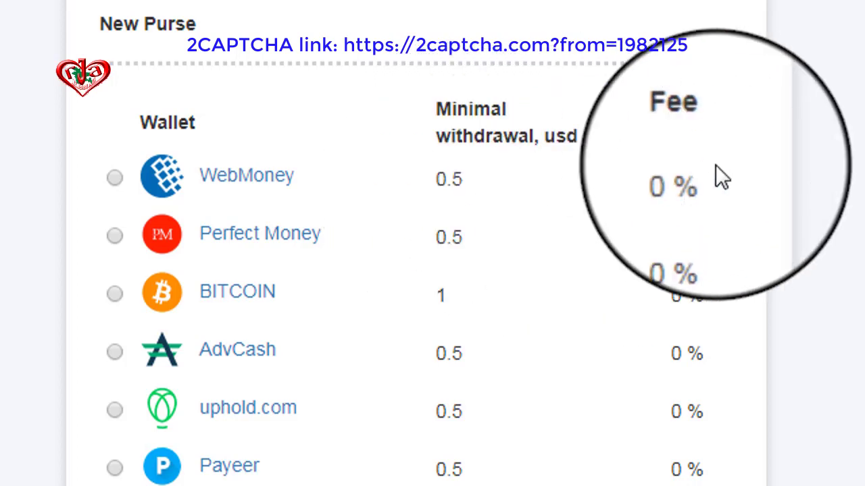
{"action": "left_click_drag", "start_coordinate": [674, 158], "coordinate": [576, 405]}
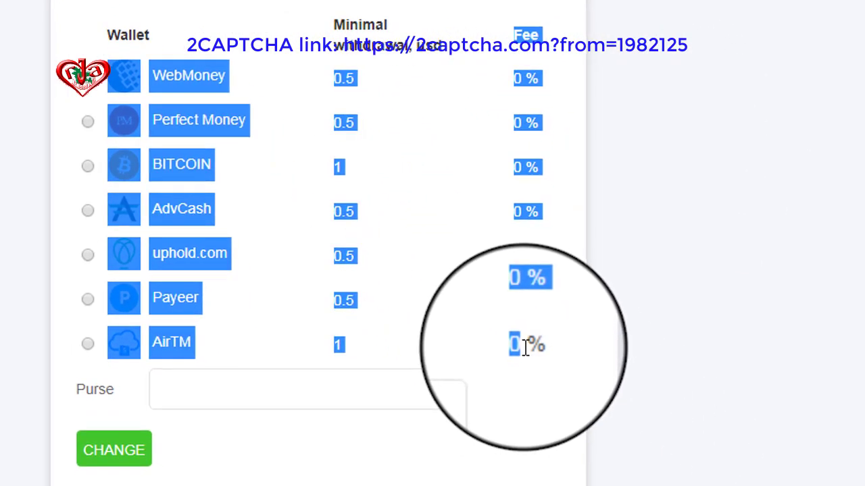
{"action": "left_click", "coordinate": [576, 405]}
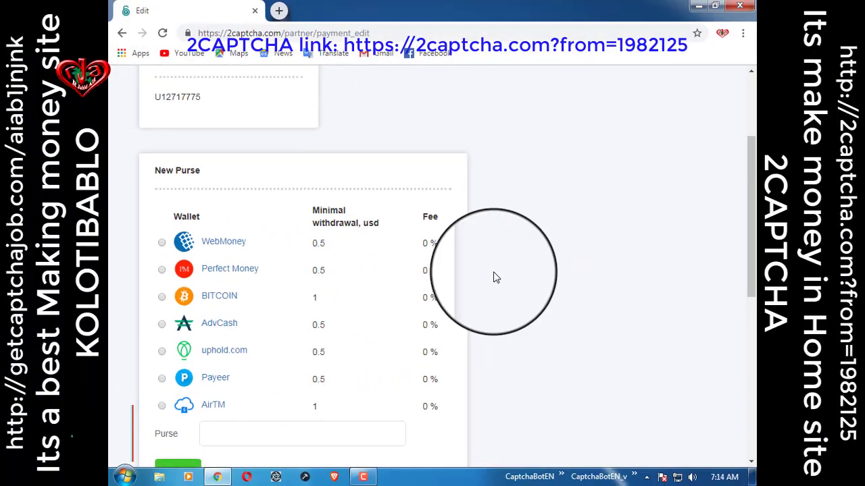
{"action": "scroll", "coordinate": [493, 277], "scroll_direction": "up", "scroll_amount": 2}
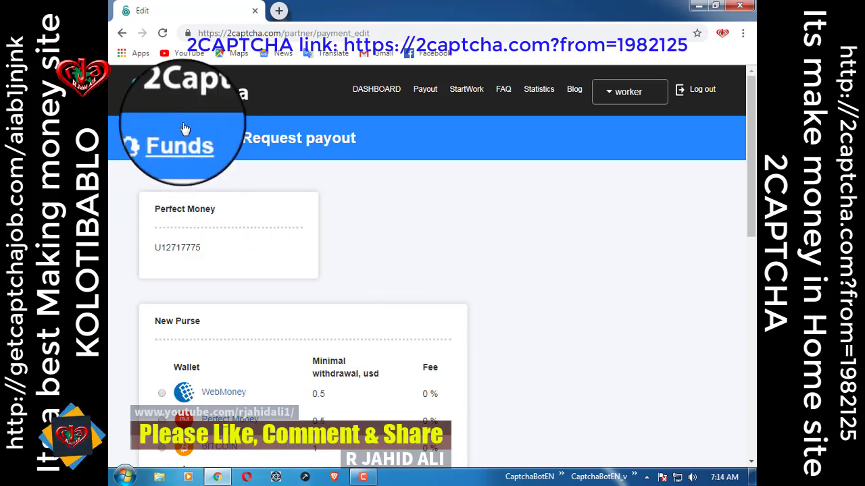
Open the 2Captcha logo link in a new incognito window
{"action": "right_click", "coordinate": [181, 92]}
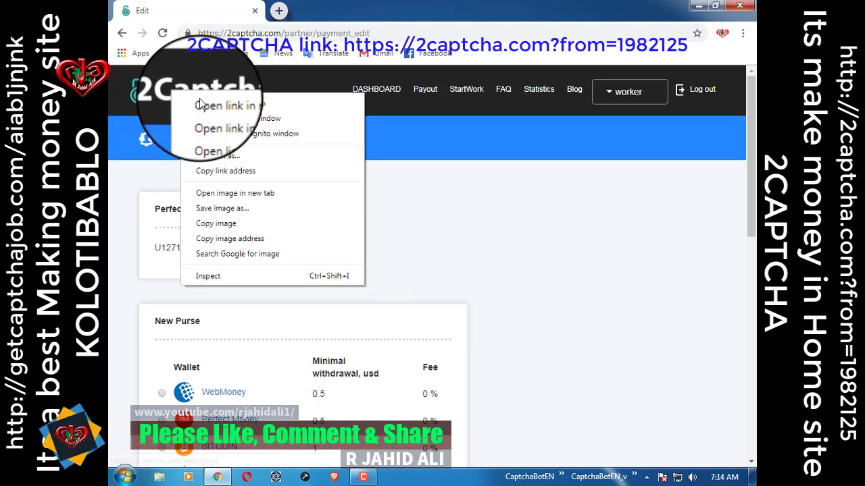
{"action": "left_click", "coordinate": [261, 139]}
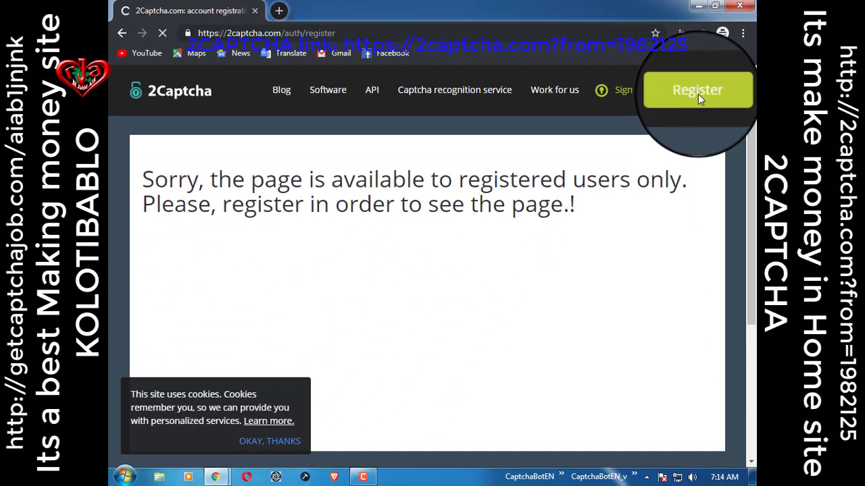
Open the registration form, inspect its fields, and keep the Simple two-word captcha selected
{"action": "left_click", "coordinate": [698, 93]}
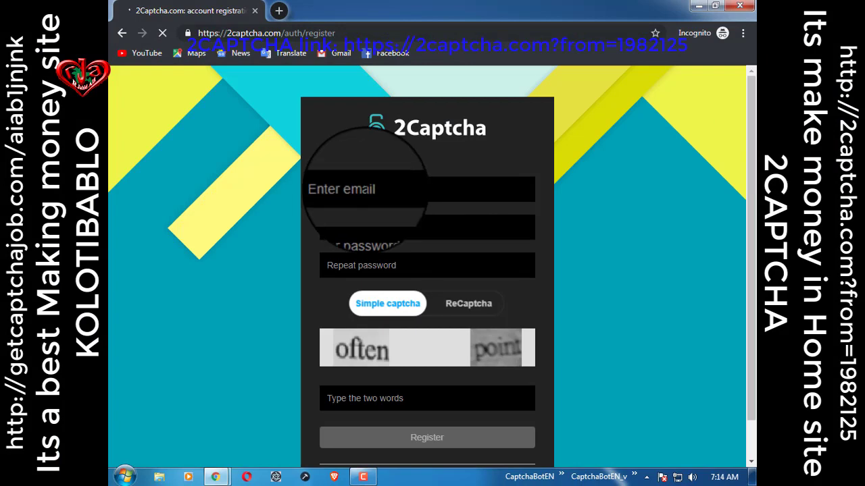
{"action": "left_click", "coordinate": [365, 189]}
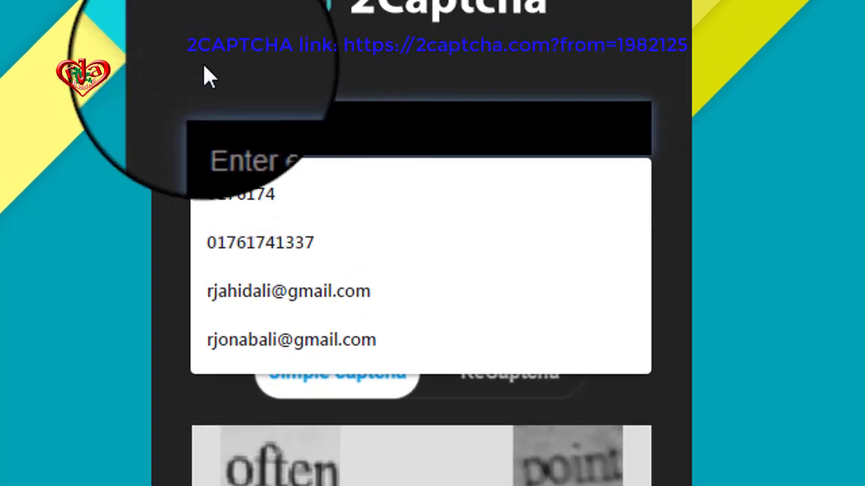
{"action": "left_click", "coordinate": [472, 209]}
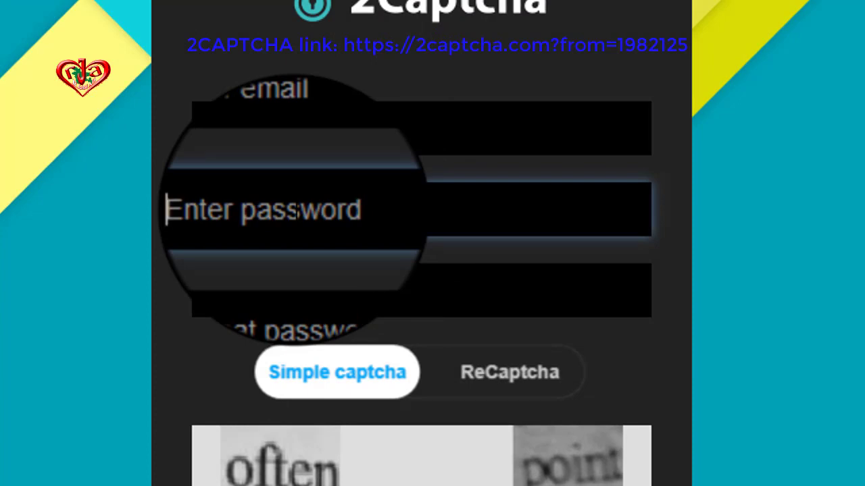
{"action": "left_click", "coordinate": [348, 291]}
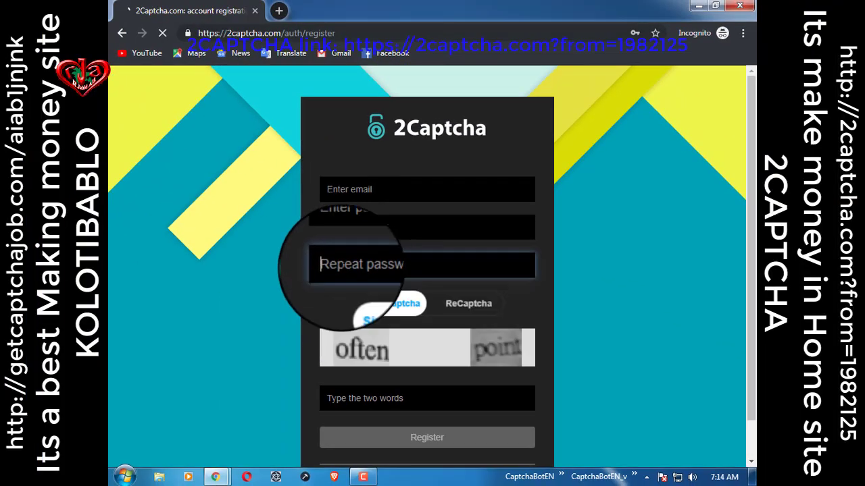
{"action": "left_click", "coordinate": [424, 190]}
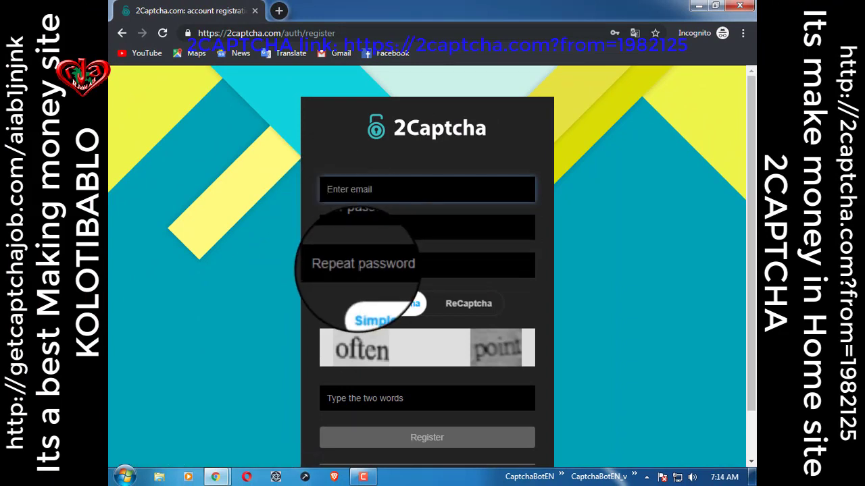
{"action": "left_click", "coordinate": [471, 307]}
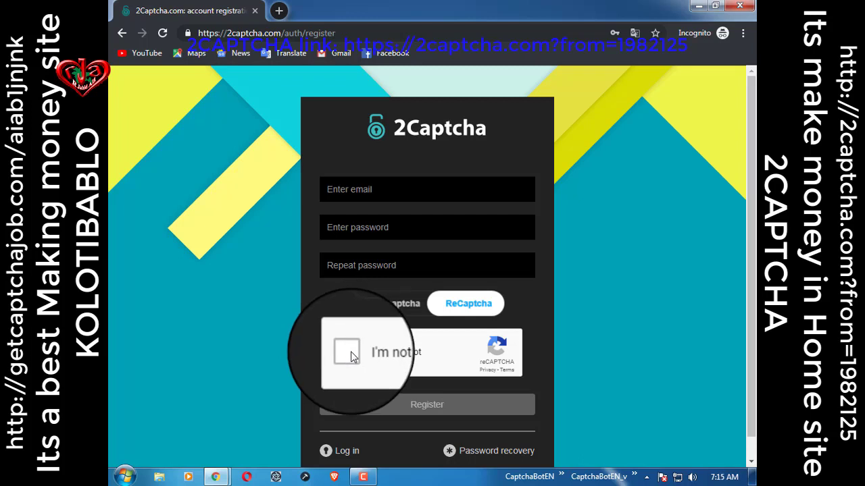
{"action": "left_click", "coordinate": [391, 307]}
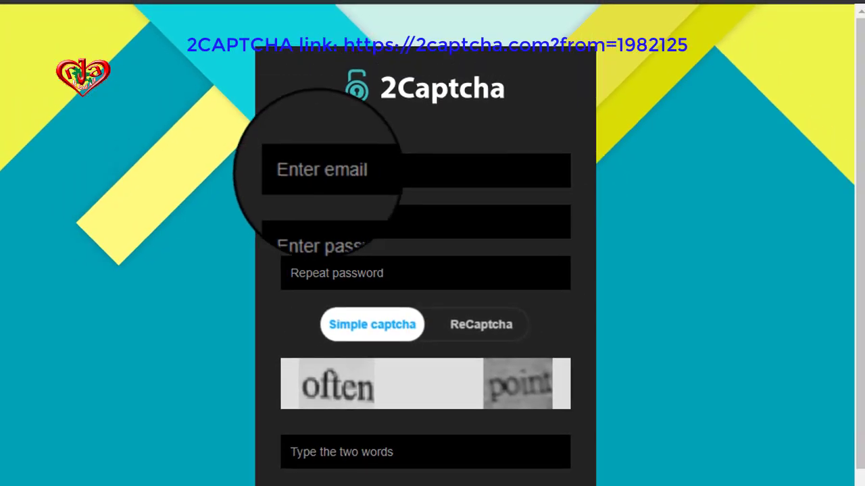
Fill the registration email field with the saved address from autofill
{"action": "left_click", "coordinate": [321, 171]}
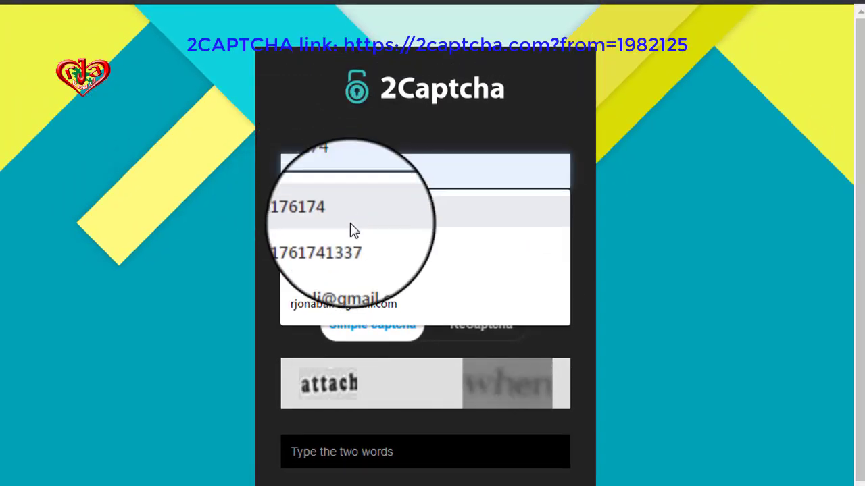
{"action": "left_click", "coordinate": [348, 276]}
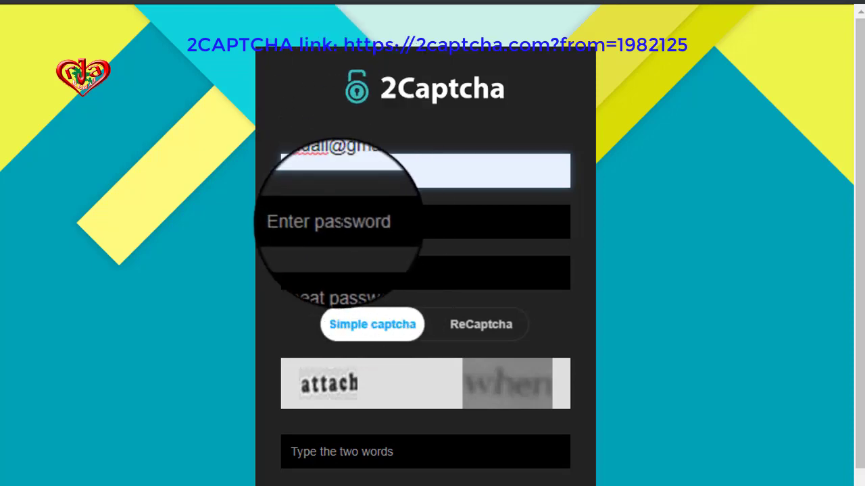
{"action": "key", "text": "Tab"}
{"action": "left_click", "coordinate": [262, 27]}
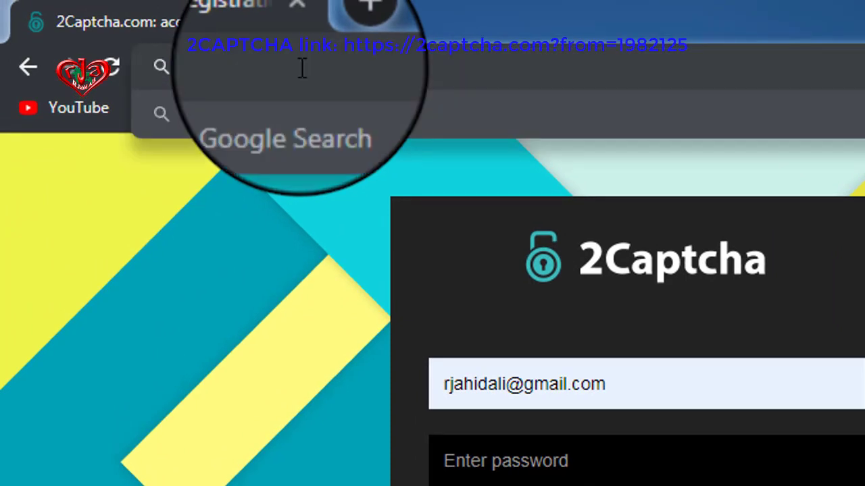
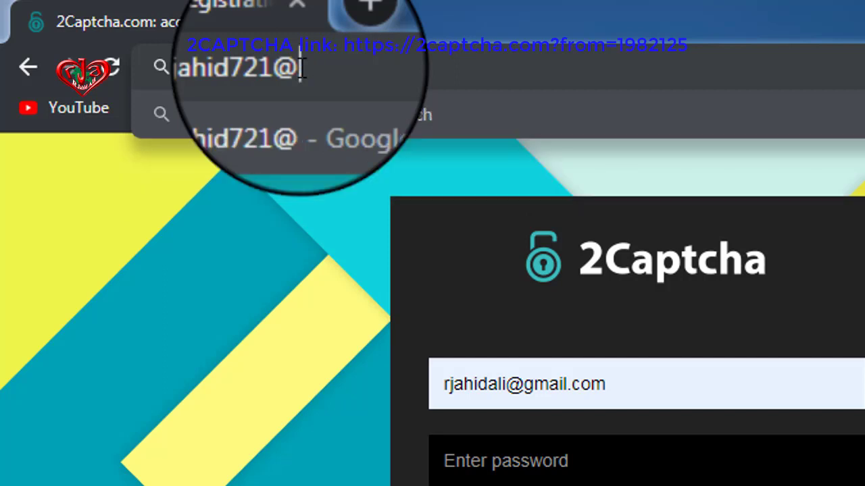
Draft the new account password in Chrome's address bar and select it for reuse
{"action": "left_click_drag", "start_coordinate": [302, 68], "coordinate": [206, 70]}
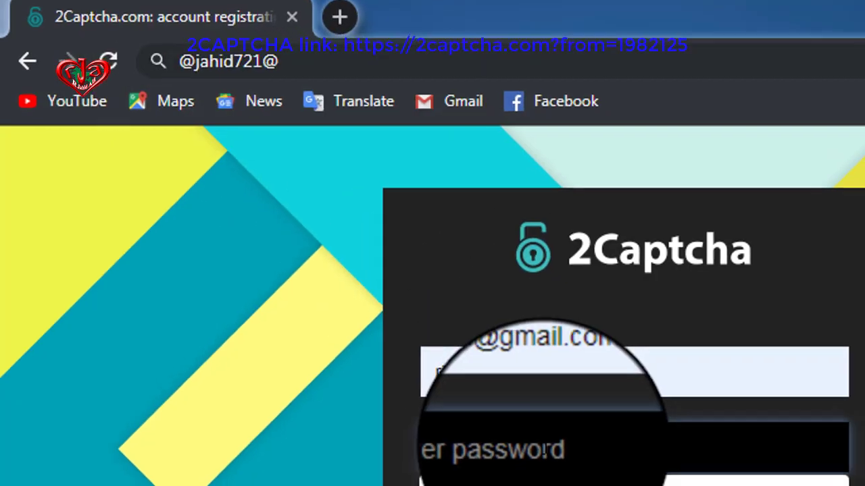
{"action": "left_click", "coordinate": [406, 277]}
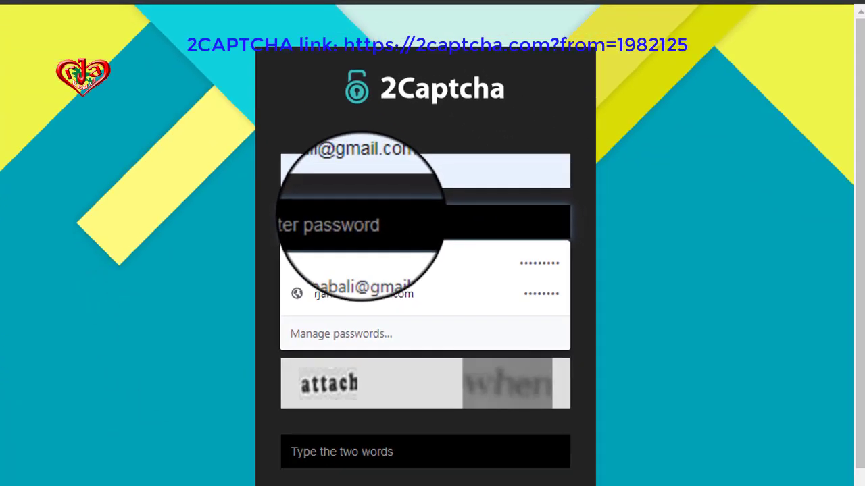
Fill both password fields from the saved login and switch the captcha to ReCaptcha
{"action": "left_click", "coordinate": [351, 293]}
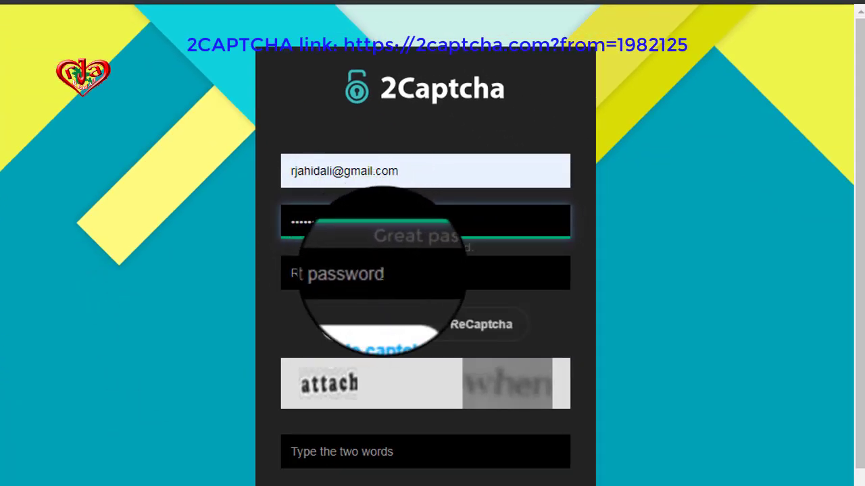
{"action": "left_click", "coordinate": [425, 272]}
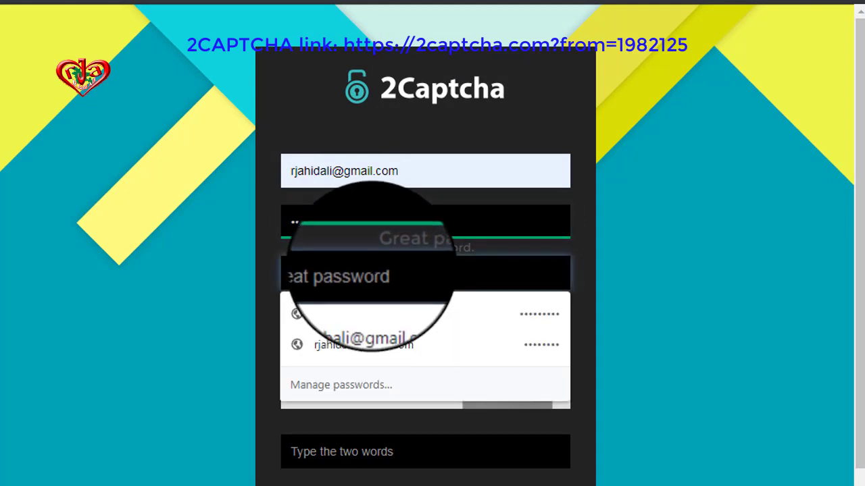
{"action": "left_click", "coordinate": [378, 309]}
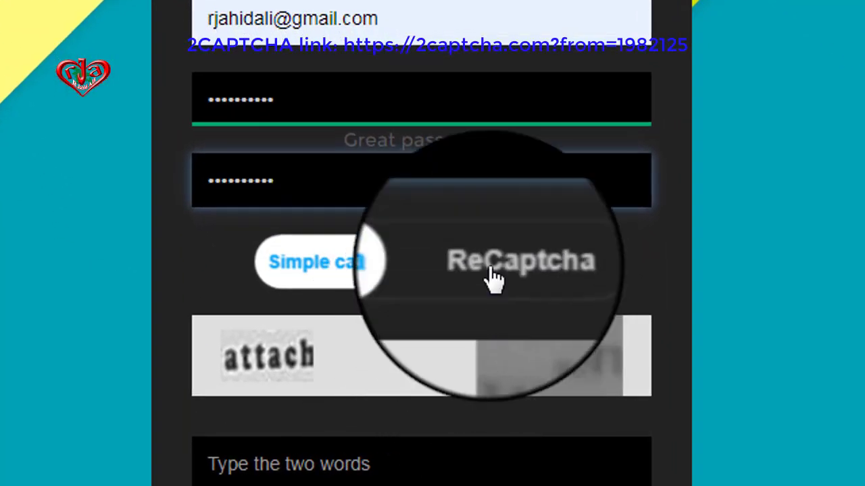
{"action": "left_click", "coordinate": [494, 277]}
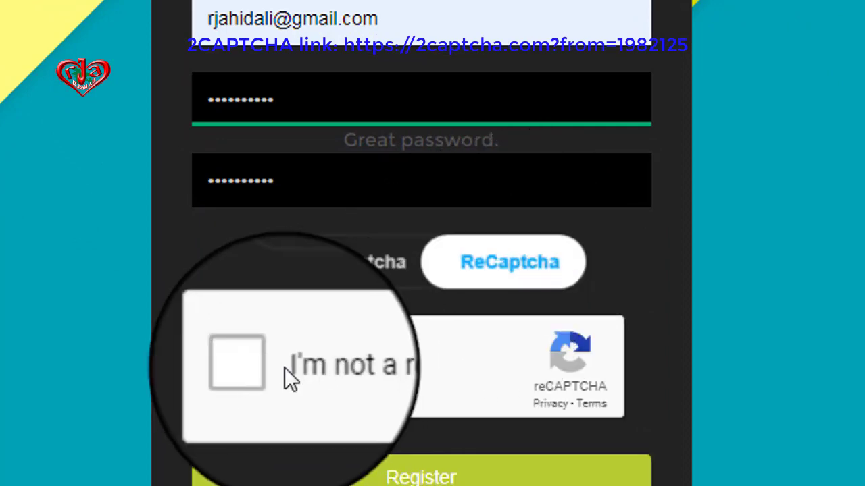
Start the I'm not a robot check and select the four traffic-light tiles
{"action": "left_click", "coordinate": [256, 368]}
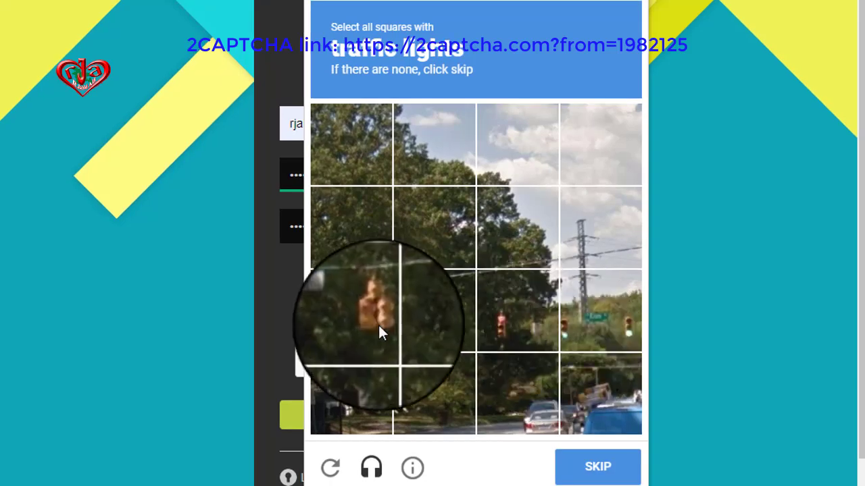
{"action": "left_click", "coordinate": [375, 323]}
{"action": "left_click", "coordinate": [464, 318]}
{"action": "left_click", "coordinate": [517, 314]}
{"action": "left_click", "coordinate": [600, 315]}
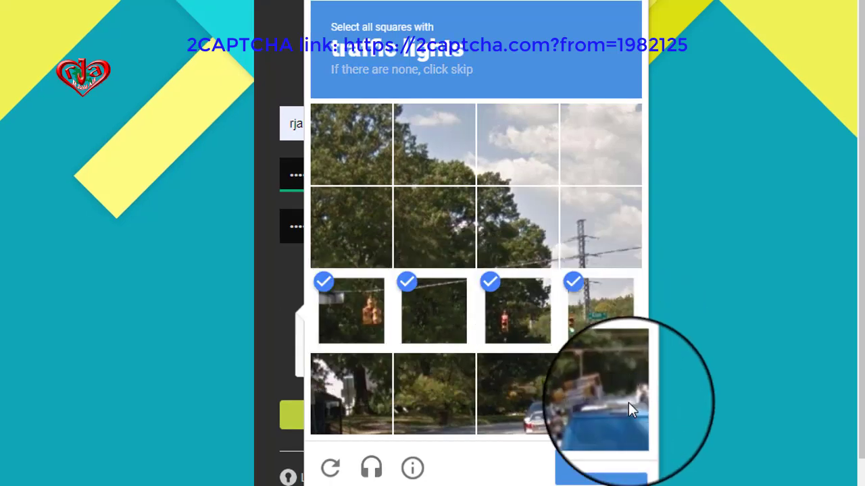
{"action": "left_click", "coordinate": [597, 466]}
Select the four crosswalk tiles and submit to finish the image challenge
{"action": "left_click", "coordinate": [373, 327]}
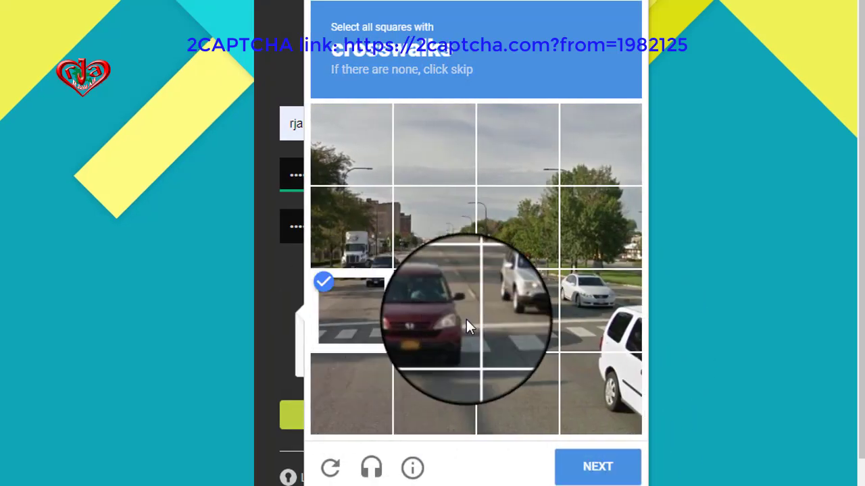
{"action": "left_click", "coordinate": [466, 319]}
{"action": "left_click", "coordinate": [517, 316]}
{"action": "left_click", "coordinate": [598, 316]}
{"action": "left_click", "coordinate": [598, 466]}
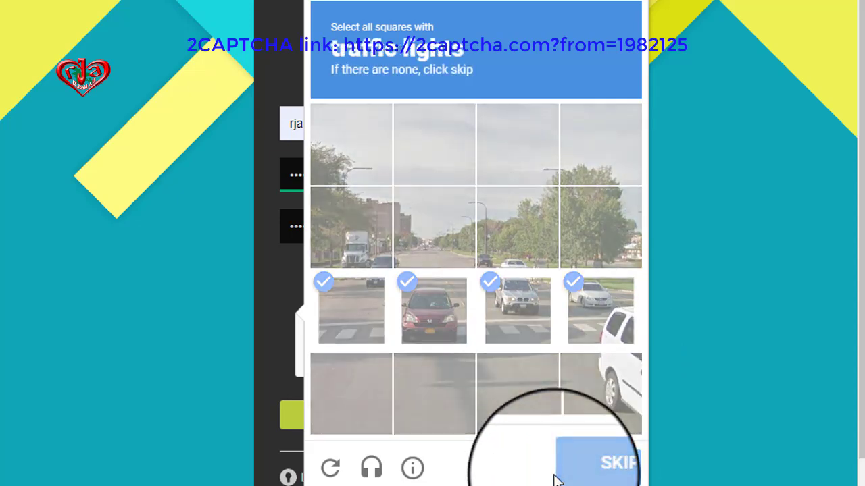
{"action": "left_click", "coordinate": [598, 466]}
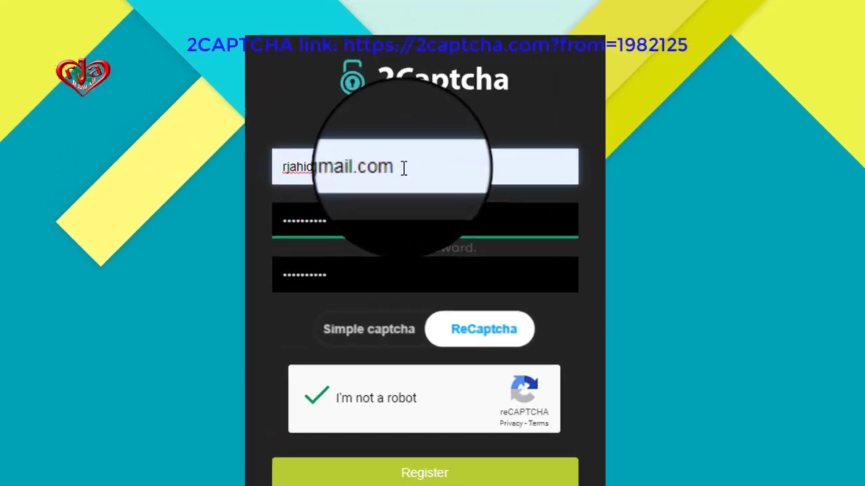
Select the email address text, then close the incognito registration window
{"action": "left_click_drag", "start_coordinate": [381, 199], "coordinate": [325, 192]}
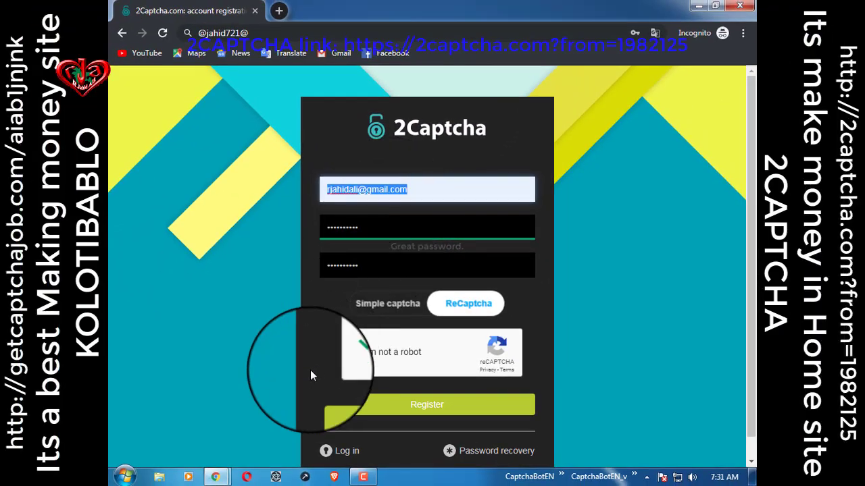
{"action": "left_click", "coordinate": [740, 8]}
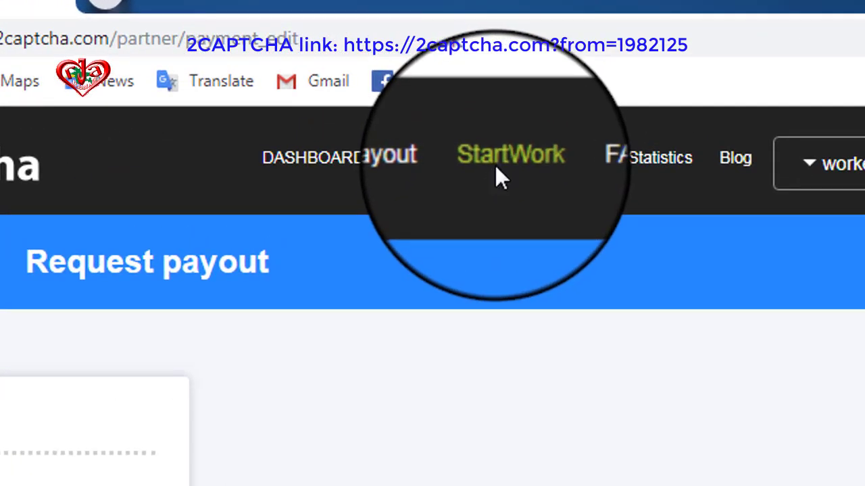
Go to the StartWork training page and scroll to Training mode at 0/45
{"action": "left_click", "coordinate": [496, 170]}
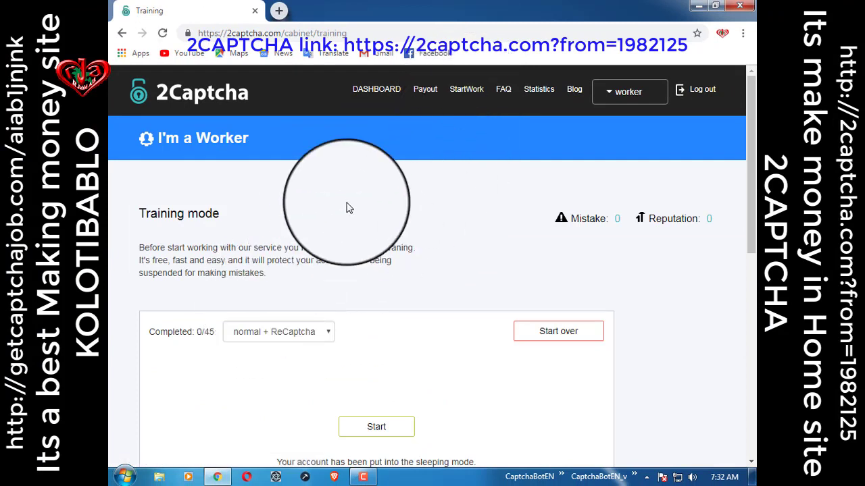
{"action": "scroll", "coordinate": [347, 208], "scroll_direction": "down", "scroll_amount": 2}
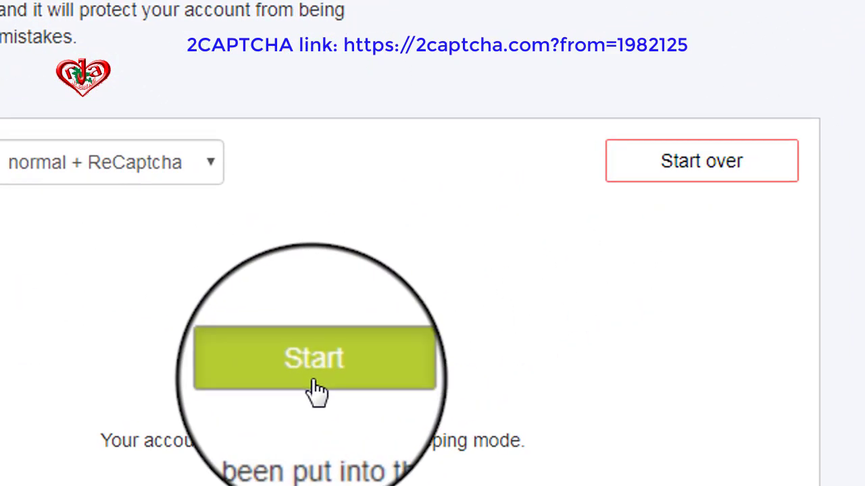
Start the training and answer the first captcha with 281737
{"action": "left_click", "coordinate": [317, 388]}
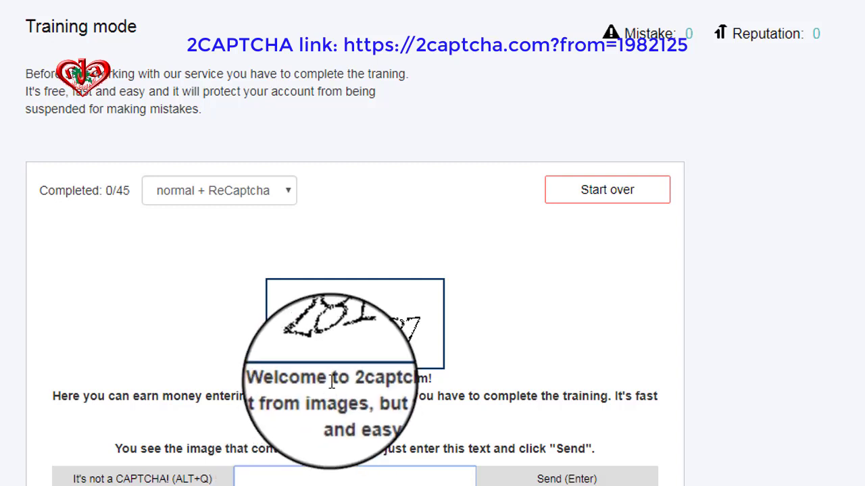
{"action": "left_click_drag", "start_coordinate": [273, 379], "coordinate": [681, 425]}
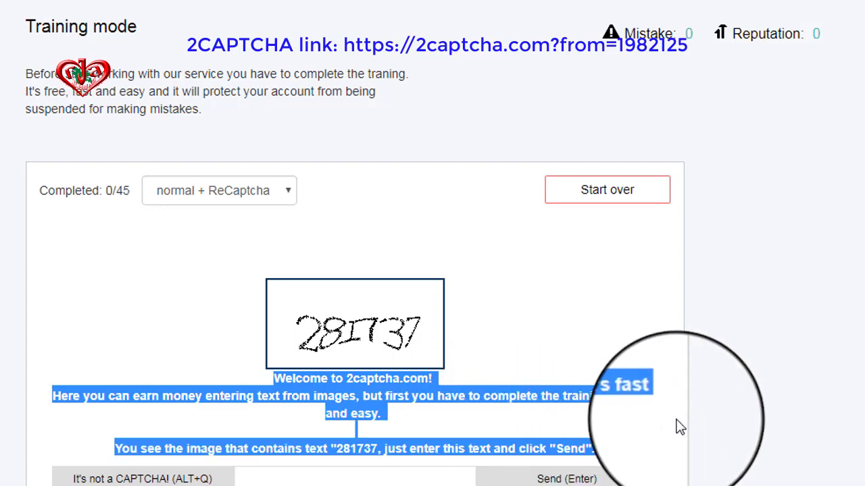
{"action": "left_click", "coordinate": [274, 478]}
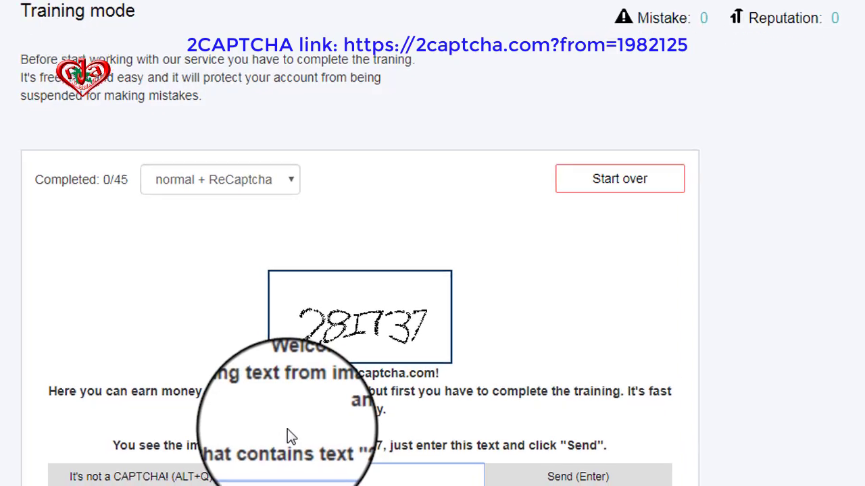
{"action": "type", "text": "281737"}
{"action": "type", "text": "3"}
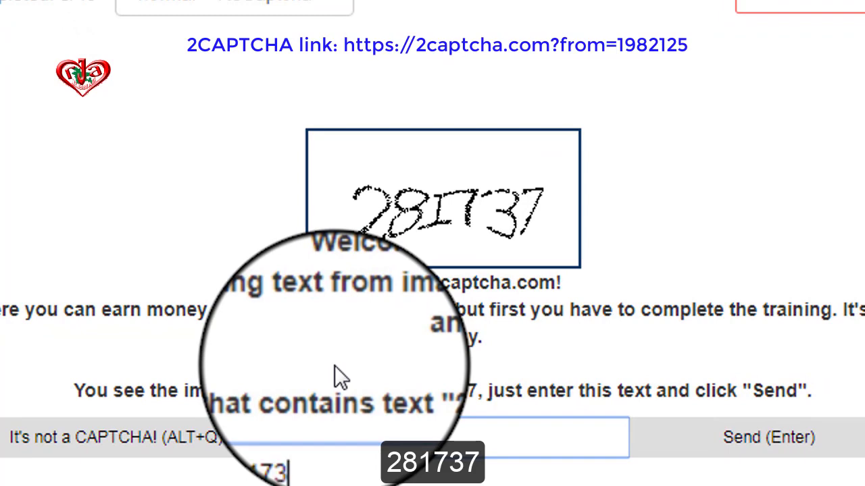
{"action": "type", "text": "7"}
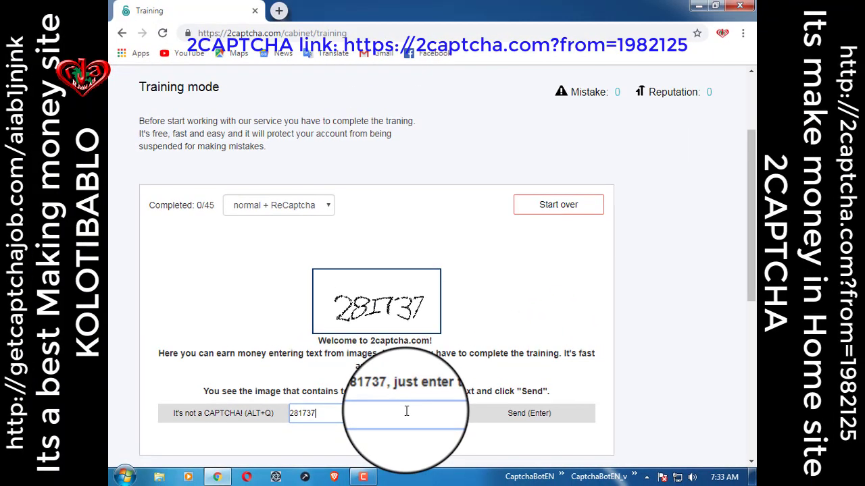
{"action": "key", "text": "Return"}
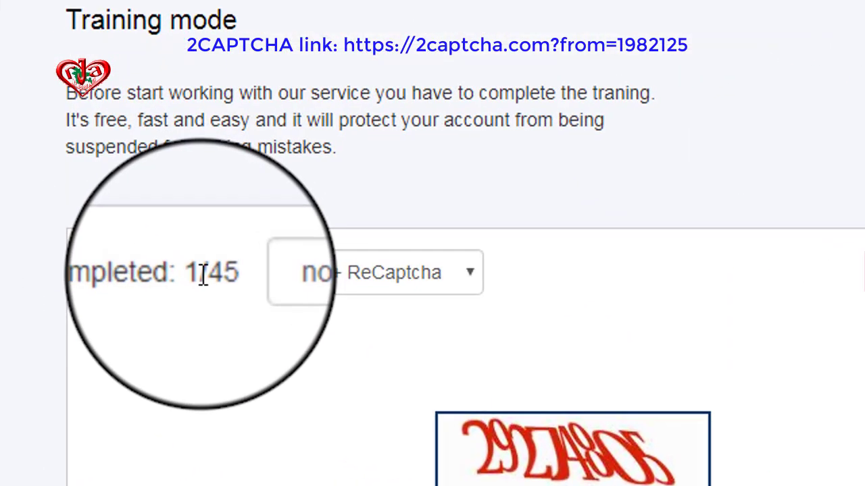
Answer the next two captchas with 29274805 and 94yssm
{"action": "double_click", "coordinate": [194, 243]}
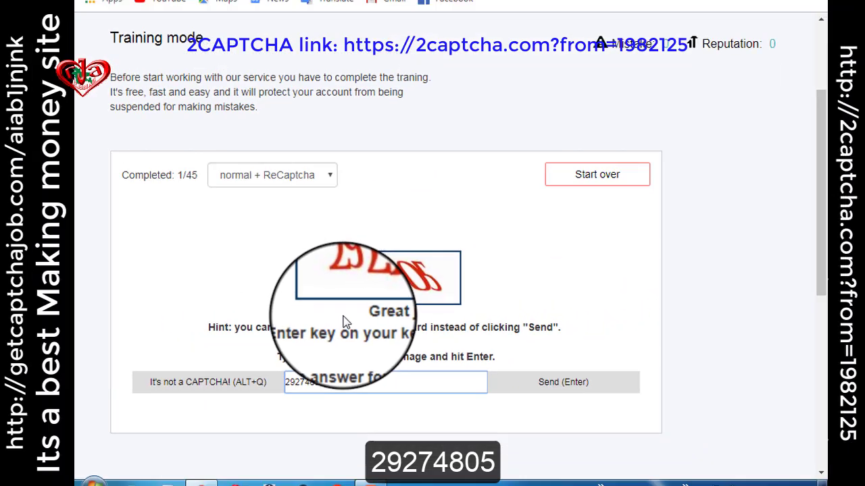
{"action": "key", "text": "Return"}
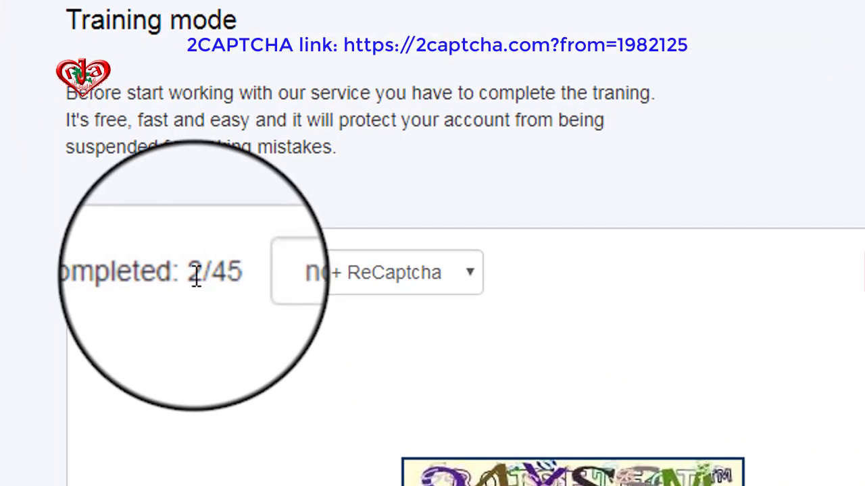
{"action": "double_click", "coordinate": [194, 274]}
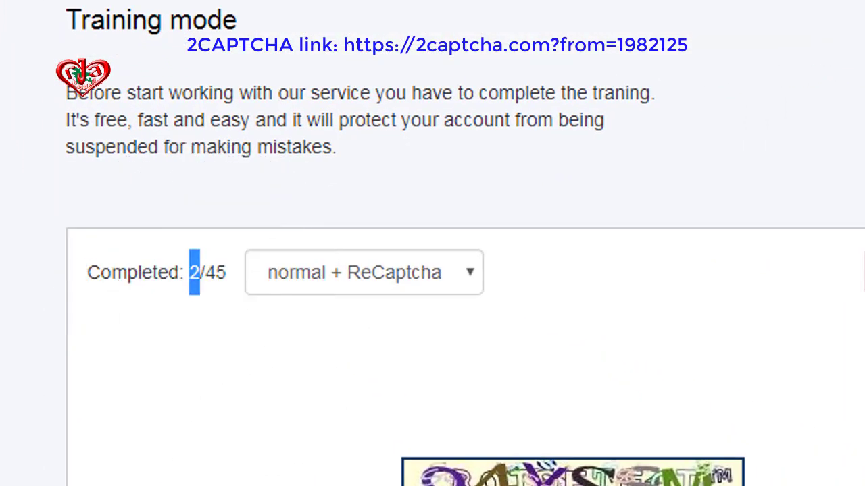
{"action": "left_click", "coordinate": [321, 332]}
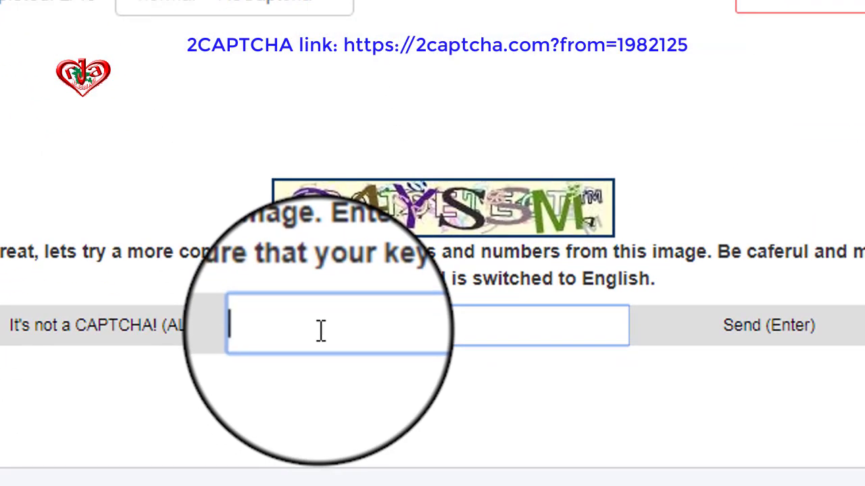
{"action": "type", "text": "yssm"}
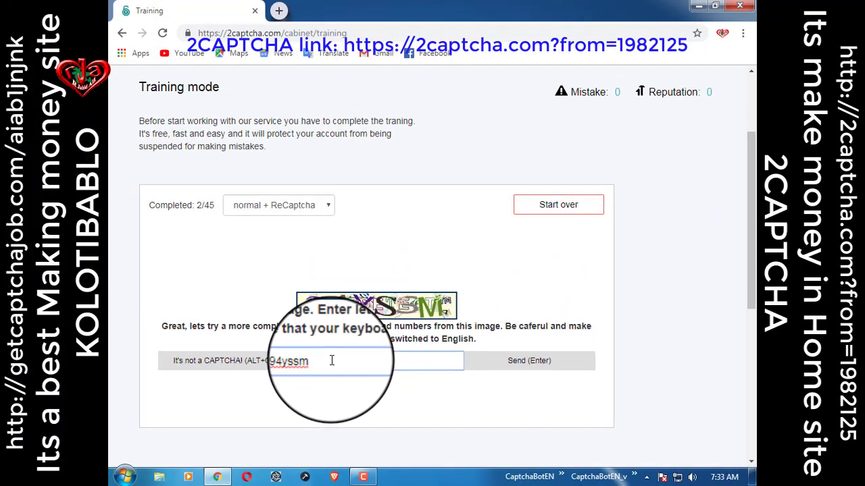
{"action": "key", "text": "Return"}
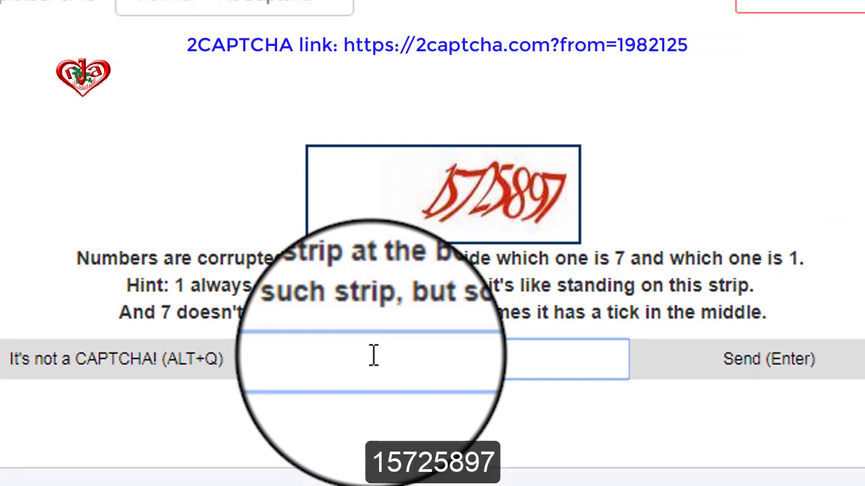
Submit the answers 15725897 and 5ngf7f for the next two captchas
{"action": "type", "text": "97"}
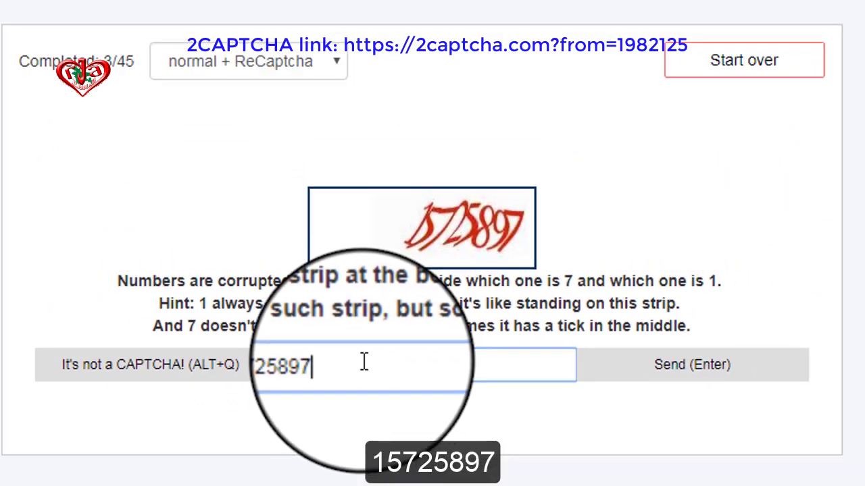
{"action": "key", "text": "Return"}
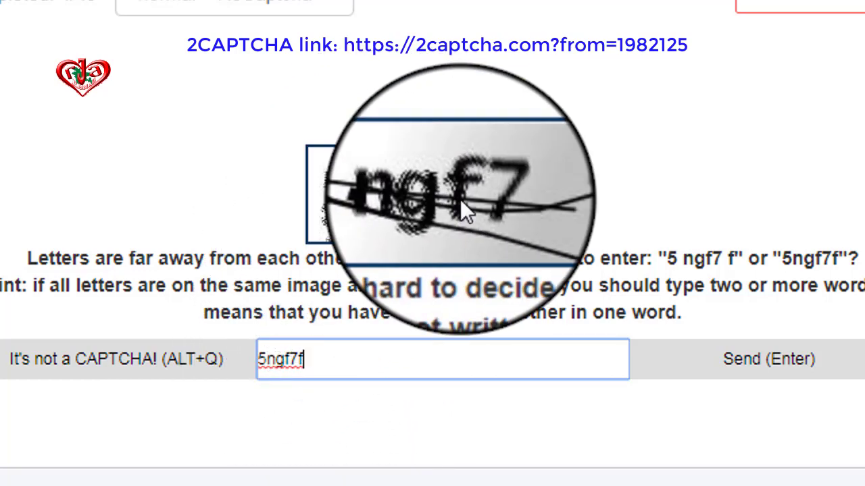
{"action": "key", "text": "Return"}
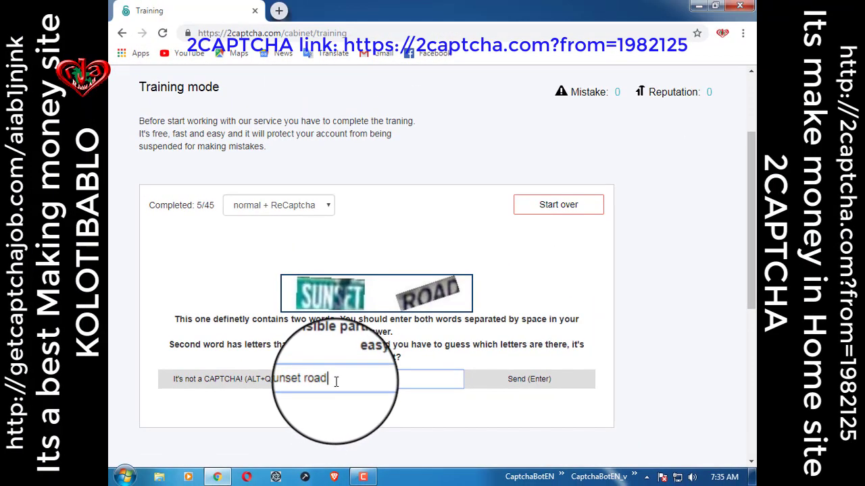
Send sunset road, then answer the under-circles captcha with tooth
{"action": "key", "text": "Return"}
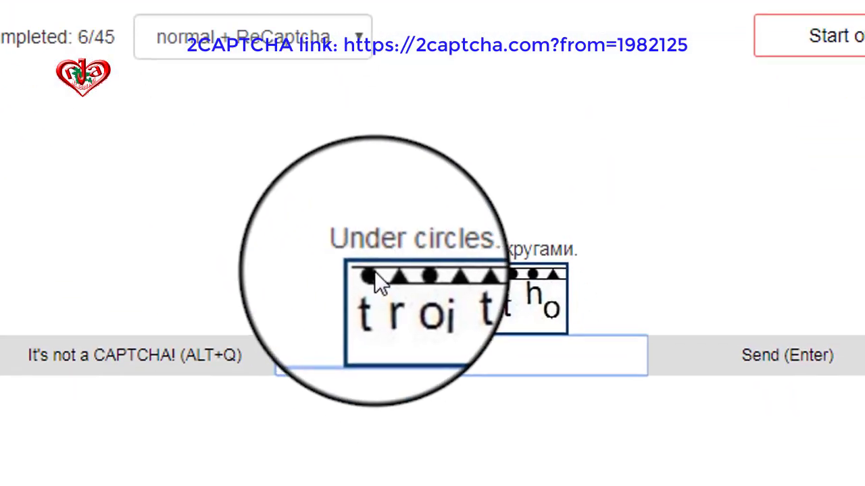
{"action": "left_click_drag", "start_coordinate": [328, 205], "coordinate": [553, 206]}
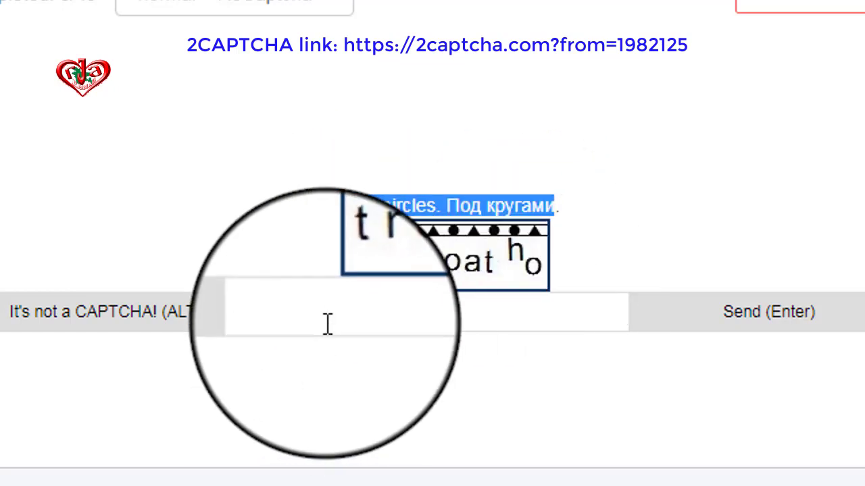
{"action": "left_click", "coordinate": [329, 322]}
{"action": "type", "text": "tooth"}
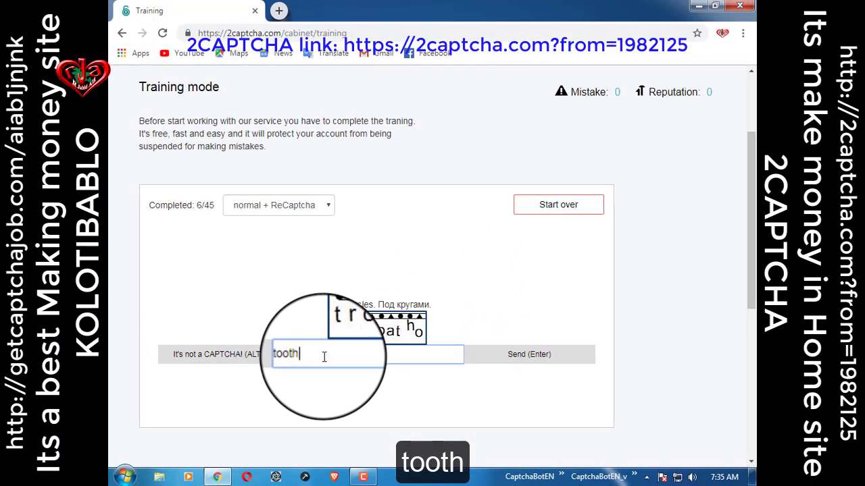
{"action": "key", "text": "Return"}
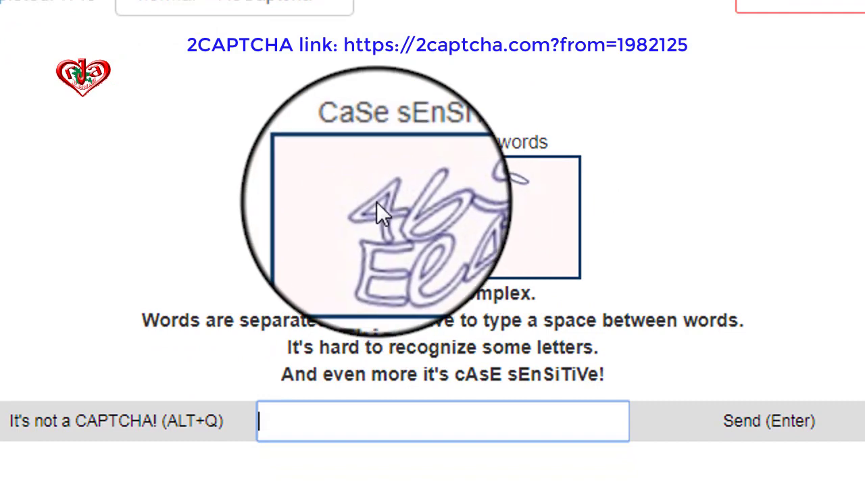
Answer the case-sensitive captcha as 469iee47 with no space and send it
{"action": "mouse_move", "coordinate": [365, 207]}
{"action": "left_mouse_down"}
{"action": "mouse_move", "coordinate": [461, 207]}
{"action": "mouse_move", "coordinate": [382, 199]}
{"action": "left_mouse_up"}
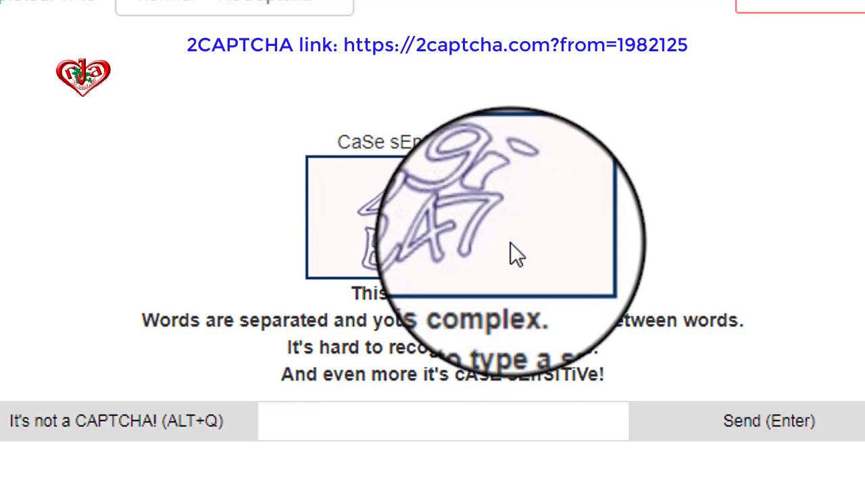
{"action": "left_click", "coordinate": [334, 415]}
{"action": "type", "text": "469i ee47"}
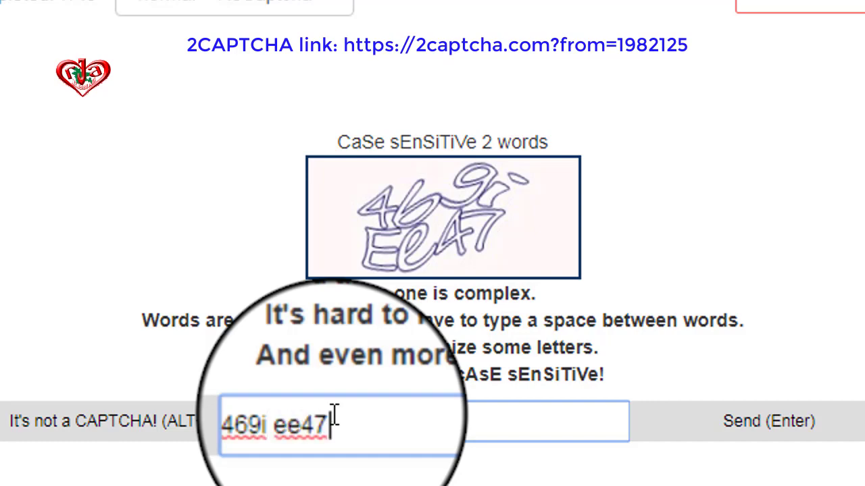
{"action": "left_click", "coordinate": [292, 423]}
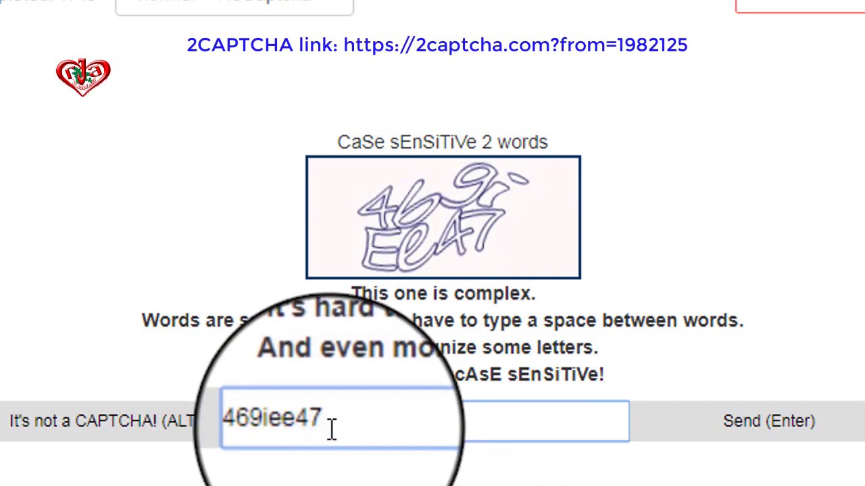
{"action": "left_click_drag", "start_coordinate": [324, 423], "coordinate": [256, 435]}
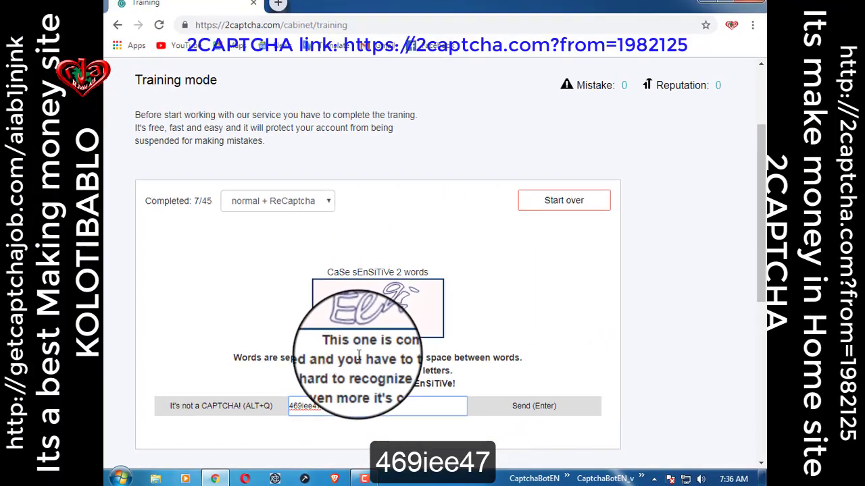
{"action": "key", "text": "Return"}
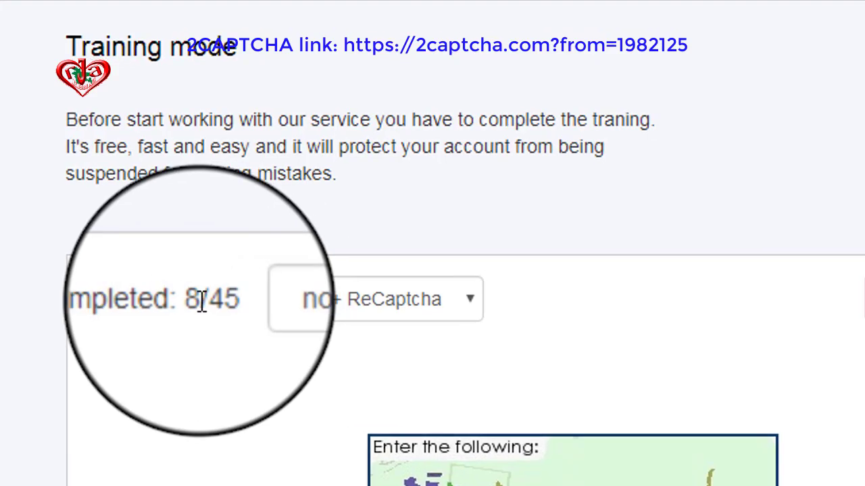
Answer the multi-word captcha with 'time is an illusion'
{"action": "double_click", "coordinate": [200, 205]}
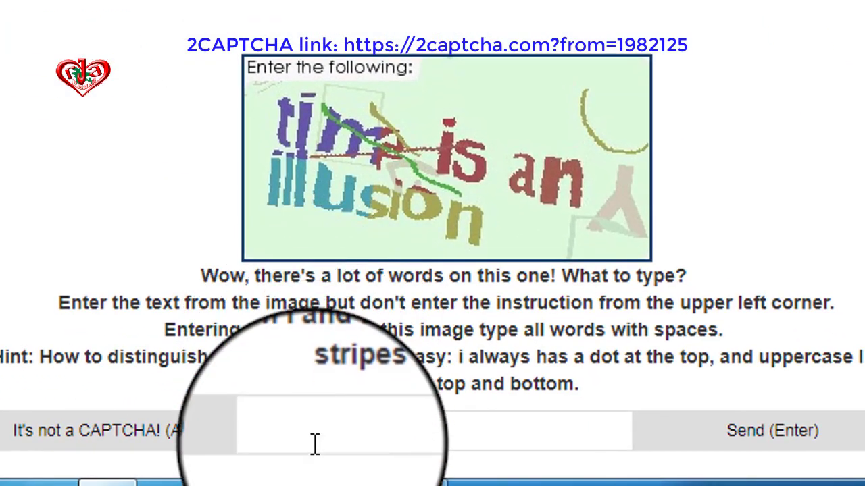
{"action": "left_click", "coordinate": [335, 434]}
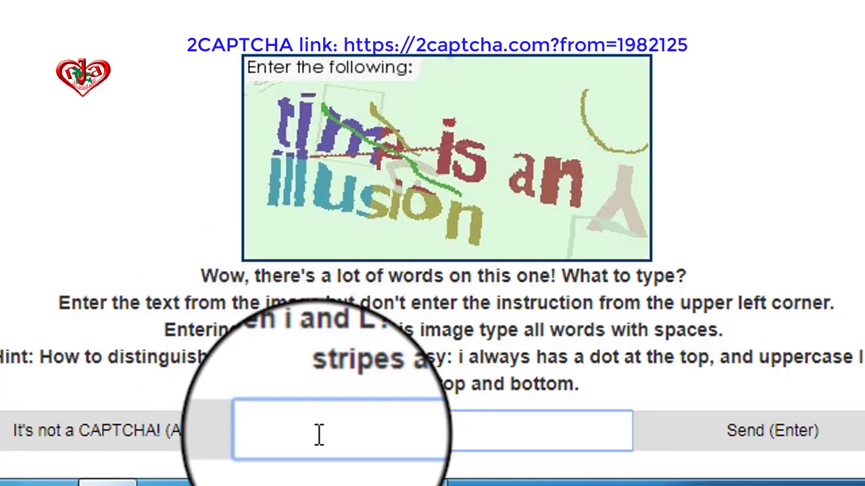
{"action": "type", "text": "time is an illusion"}
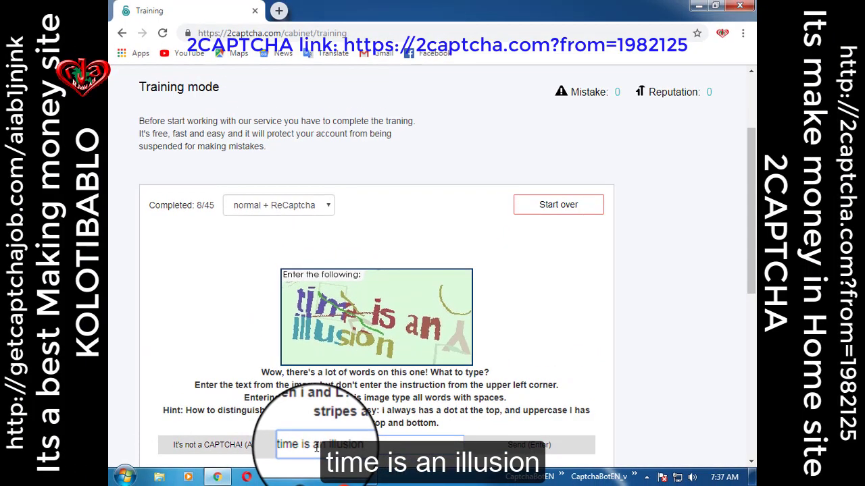
{"action": "key", "text": "Return"}
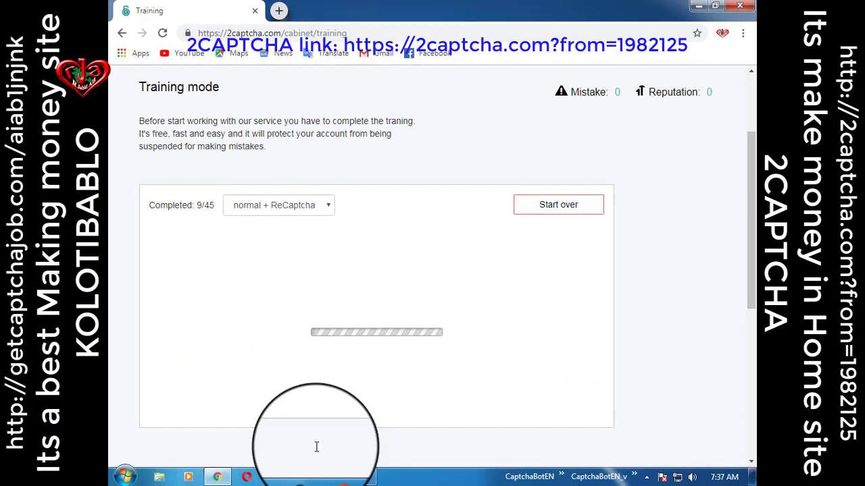
{"action": "double_click", "coordinate": [181, 204]}
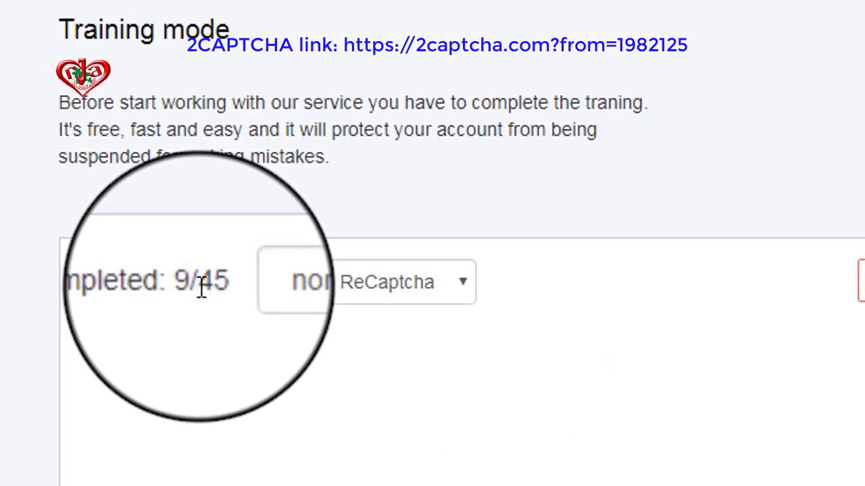
Answer the underlined captcha, bringing the count to 10/45
{"action": "left_click_drag", "start_coordinate": [203, 298], "coordinate": [234, 297]}
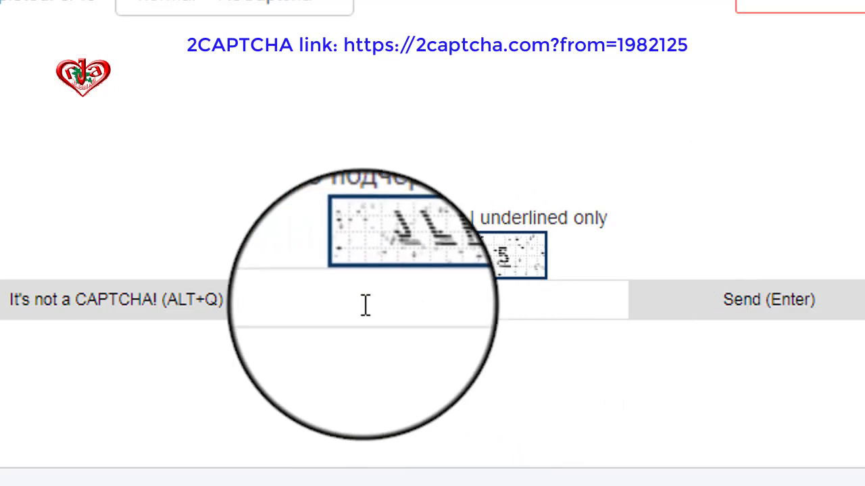
{"action": "left_click", "coordinate": [316, 311]}
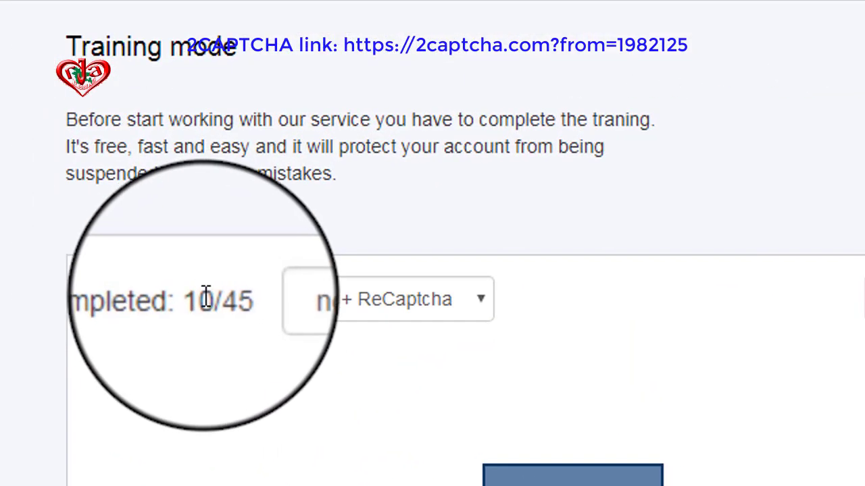
{"action": "left_click_drag", "start_coordinate": [197, 290], "coordinate": [211, 290]}
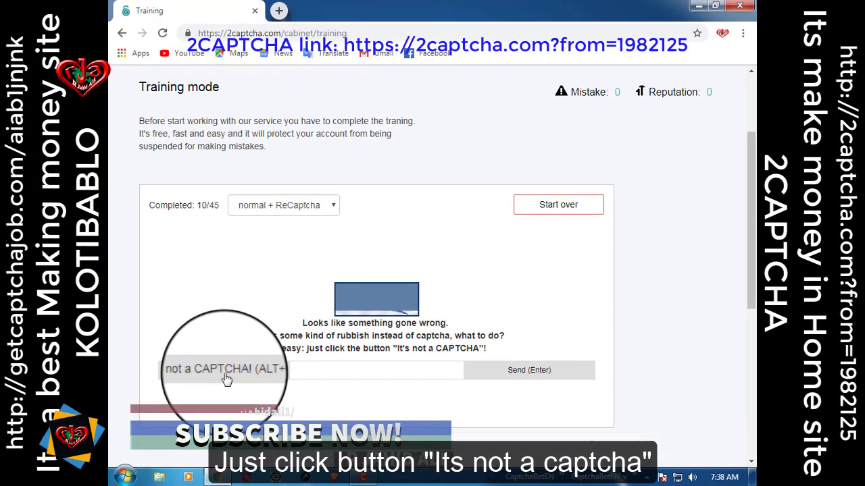
Flag the broken image as not a captcha, then send nvwecjt3 and qjuhb
{"action": "left_click", "coordinate": [226, 378]}
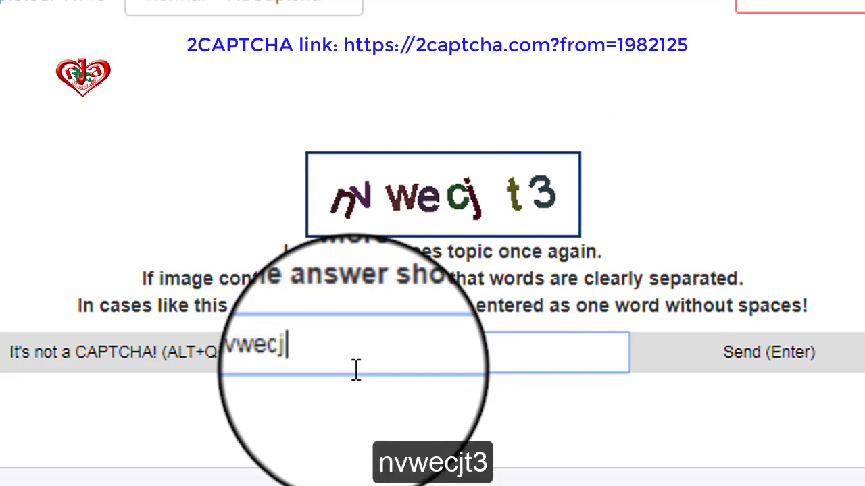
{"action": "key", "text": "Return"}
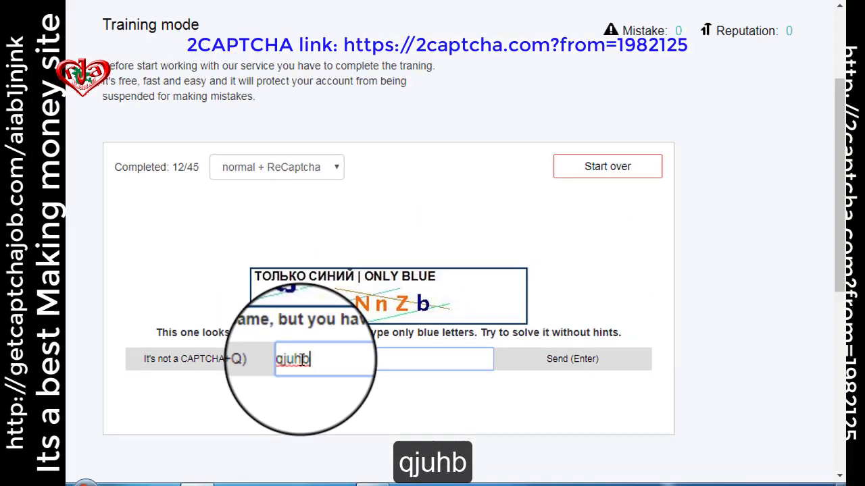
{"action": "key", "text": "Return"}
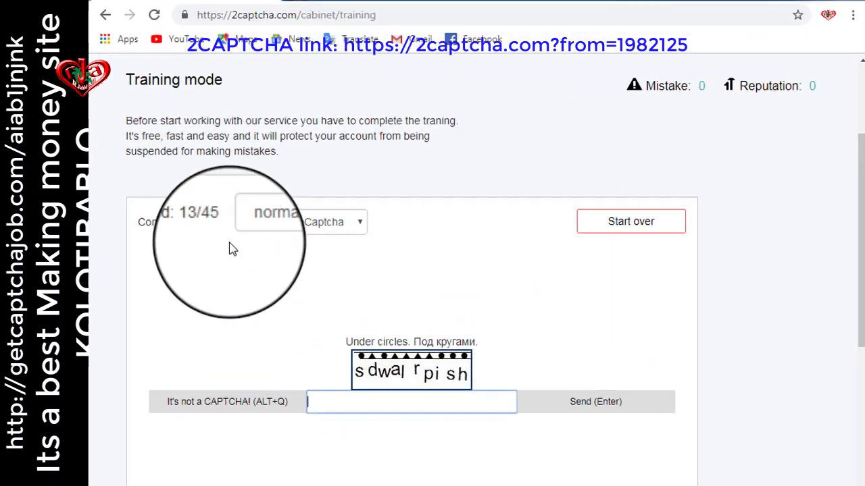
Send the answer swish and read the ONLY BLACK captcha's explanation
{"action": "double_click", "coordinate": [199, 206]}
{"action": "type", "text": "swish"}
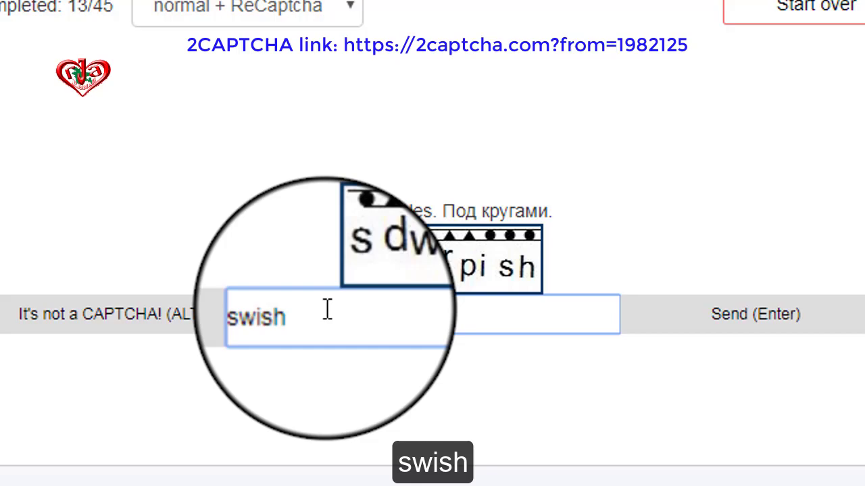
{"action": "key", "text": "Return"}
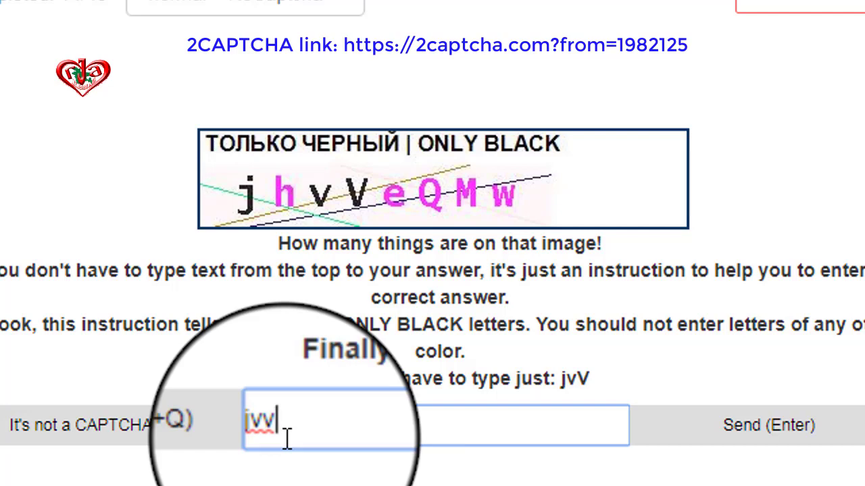
{"action": "mouse_move", "coordinate": [277, 241]}
{"action": "left_mouse_down"}
{"action": "mouse_move", "coordinate": [319, 247]}
{"action": "mouse_move", "coordinate": [457, 323]}
{"action": "left_mouse_up"}
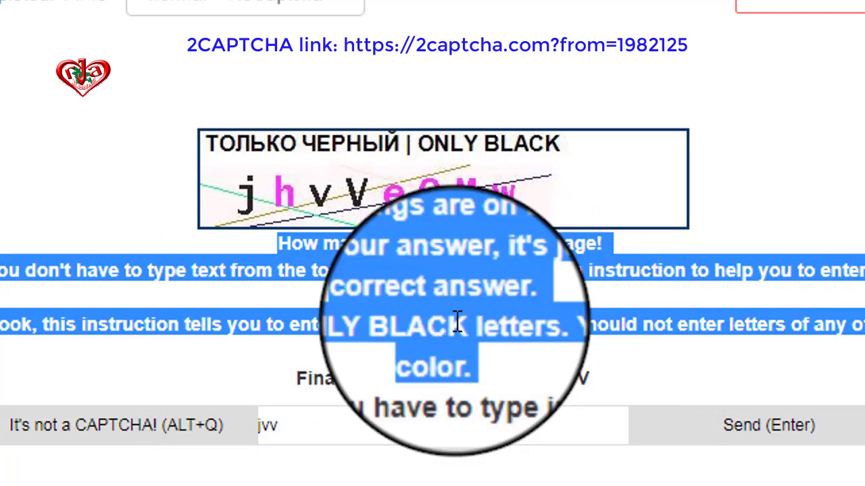
{"action": "left_click", "coordinate": [306, 261]}
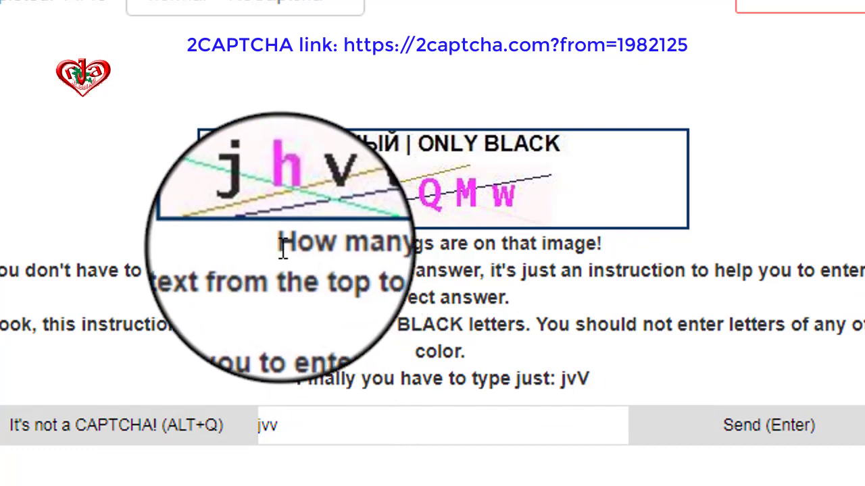
{"action": "mouse_move", "coordinate": [283, 248]}
{"action": "left_mouse_down"}
{"action": "mouse_move", "coordinate": [429, 324]}
{"action": "mouse_move", "coordinate": [316, 393]}
{"action": "left_mouse_up"}
{"action": "left_click_drag", "start_coordinate": [258, 379], "coordinate": [560, 382]}
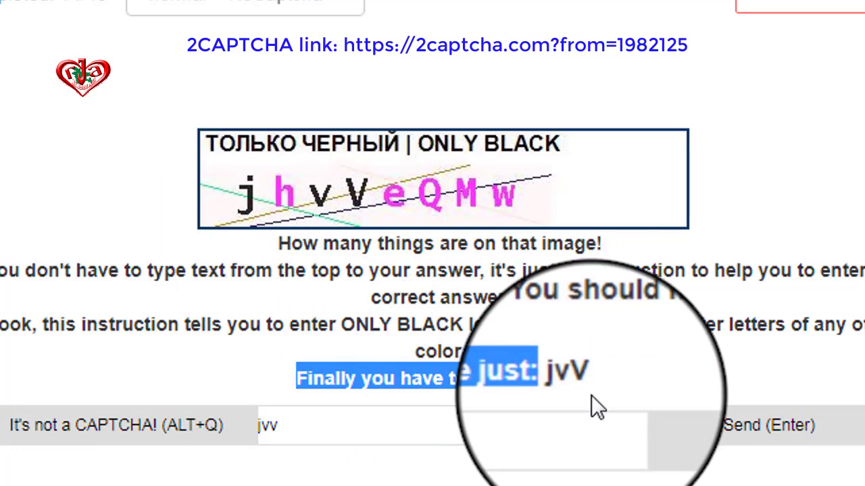
{"action": "left_click", "coordinate": [590, 382]}
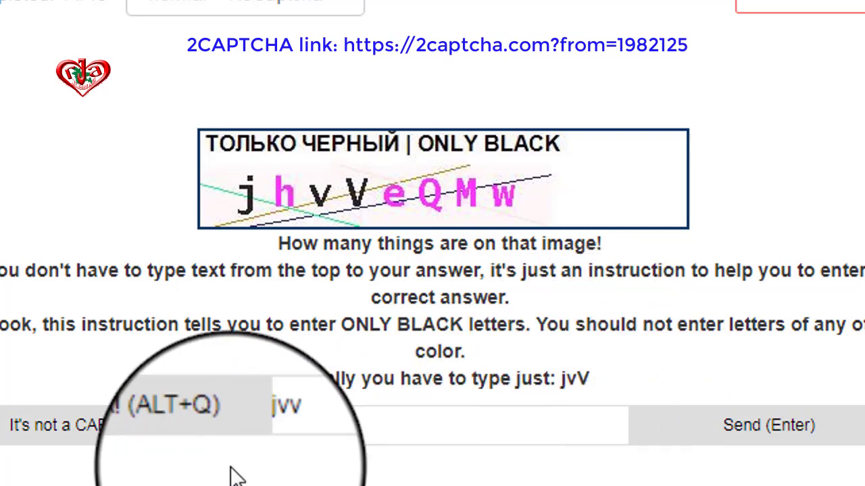
Correct the answer to jvV using the hint's capital V and submit it
{"action": "double_click", "coordinate": [287, 431]}
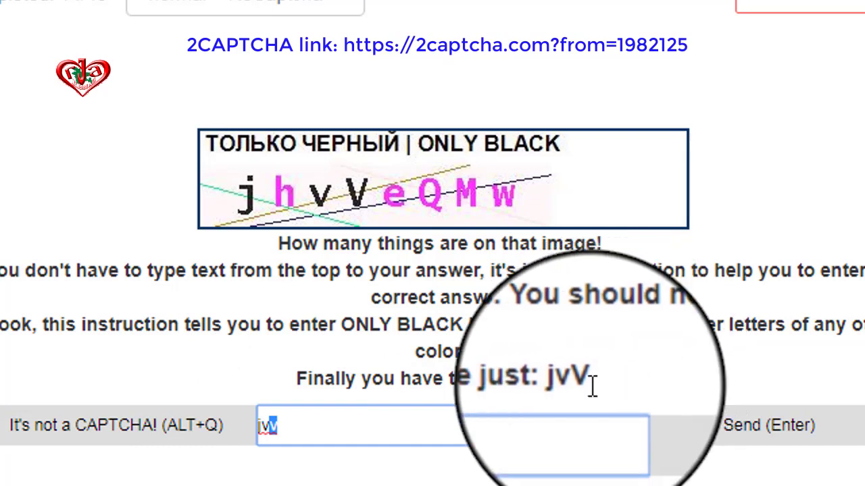
{"action": "left_click", "coordinate": [589, 382]}
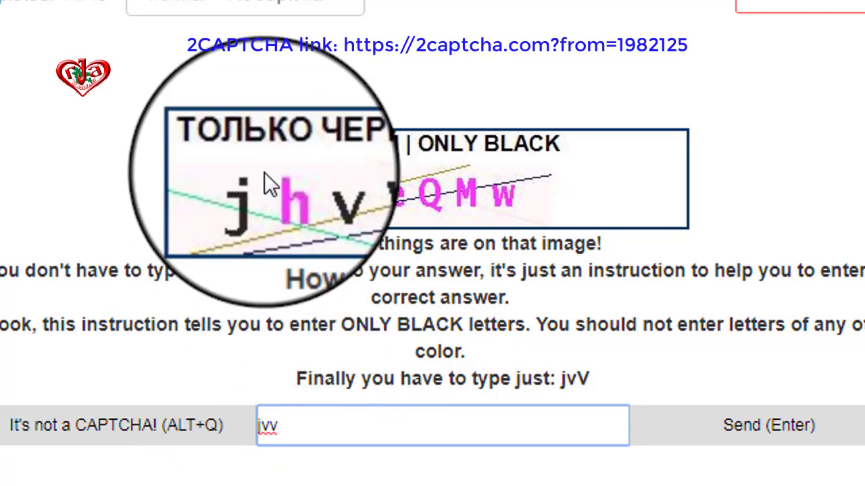
{"action": "type", "text": "v"}
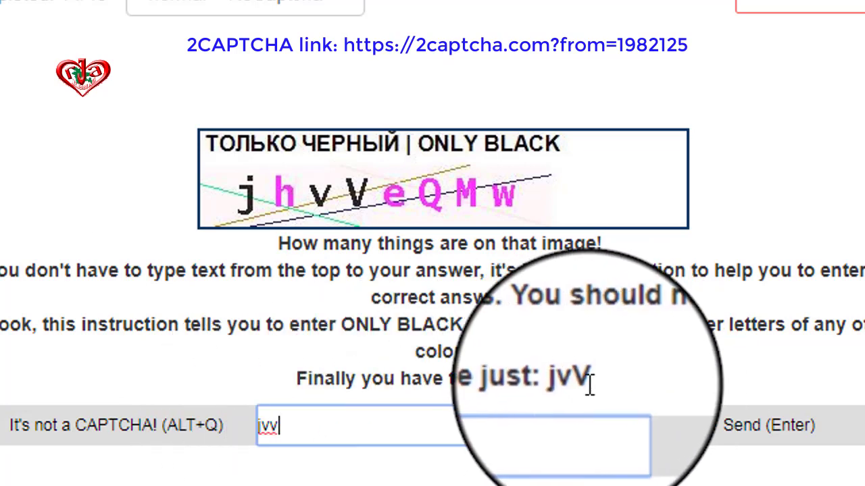
{"action": "left_click_drag", "start_coordinate": [580, 376], "coordinate": [591, 375]}
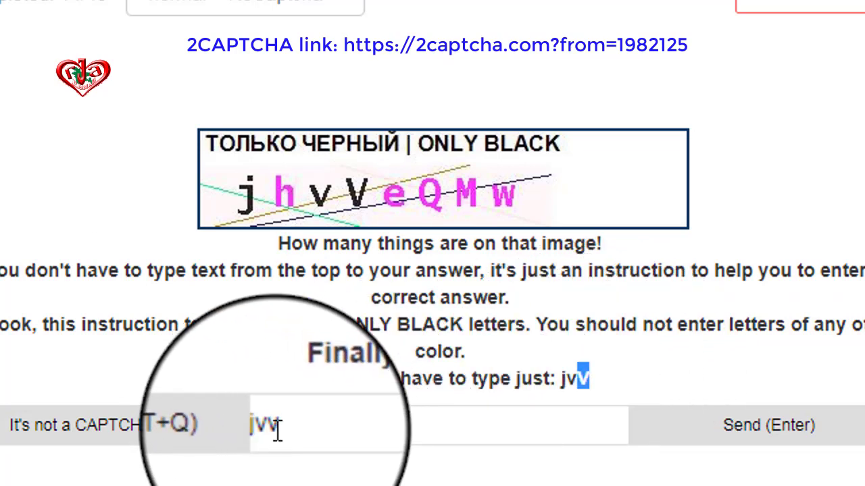
{"action": "left_click_drag", "start_coordinate": [277, 427], "coordinate": [279, 424]}
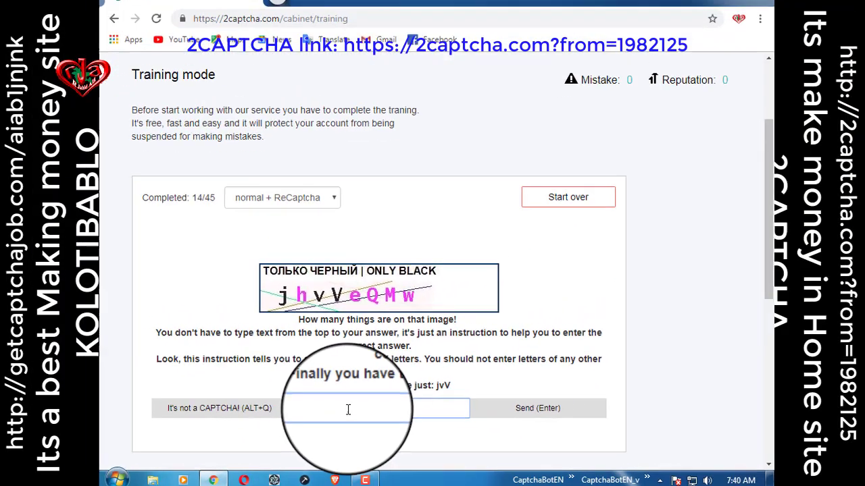
{"action": "key", "text": "Return"}
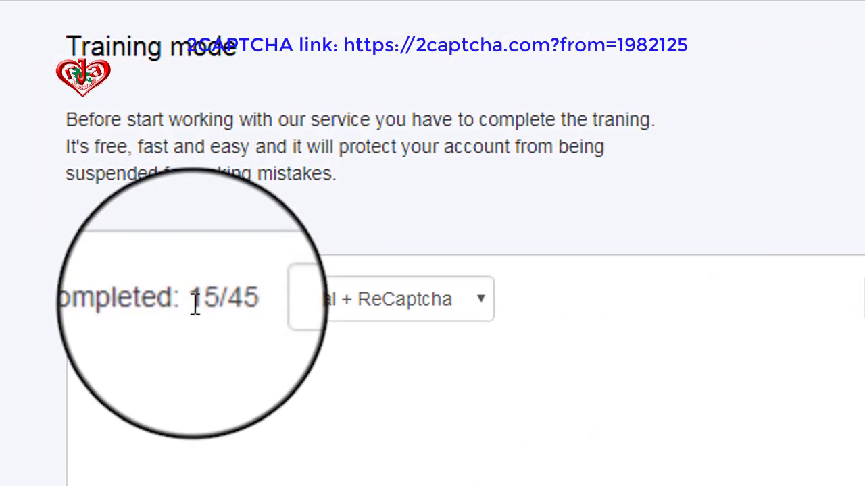
Answer the YZEM captcha with yzem and send it
{"action": "double_click", "coordinate": [195, 302]}
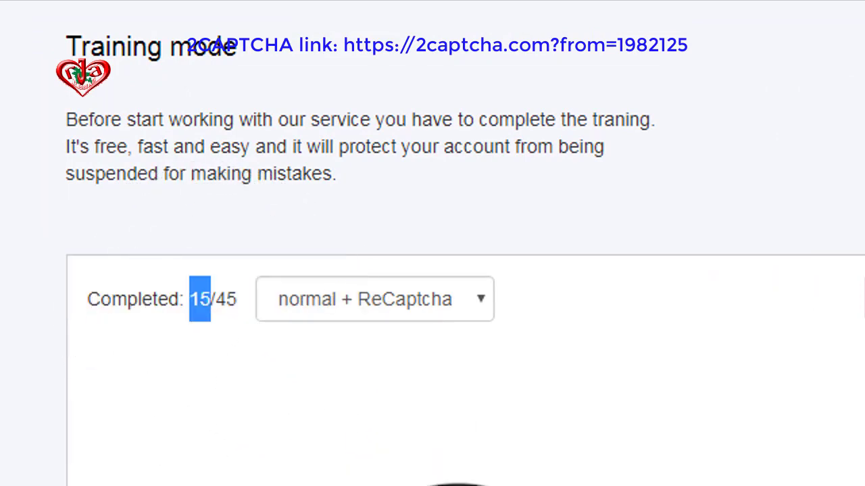
{"action": "left_click", "coordinate": [380, 429]}
{"action": "type", "text": "yzem"}
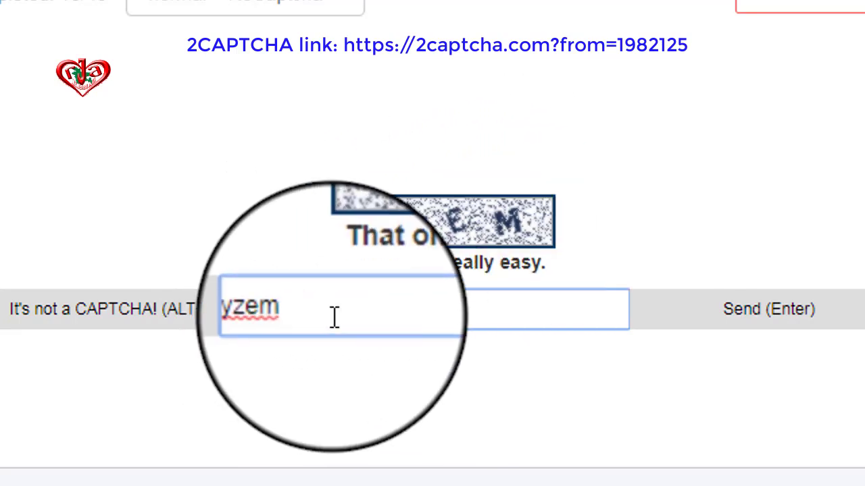
{"action": "left_click_drag", "start_coordinate": [334, 317], "coordinate": [232, 318]}
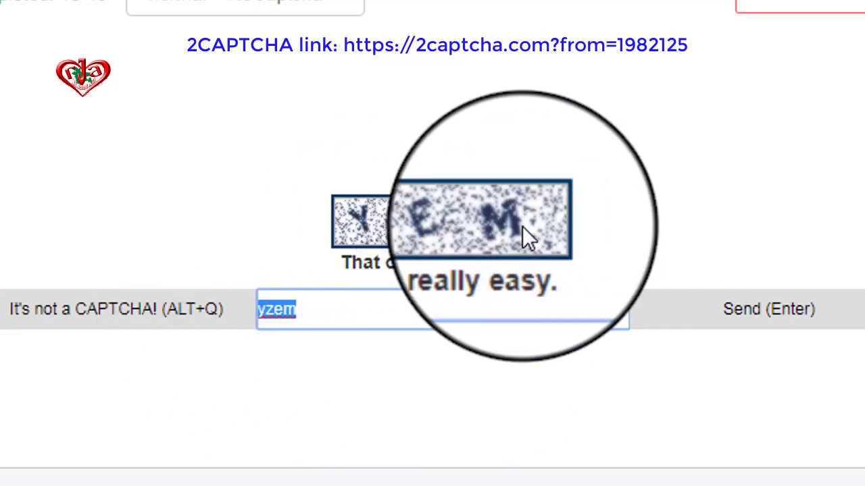
{"action": "left_click", "coordinate": [321, 314]}
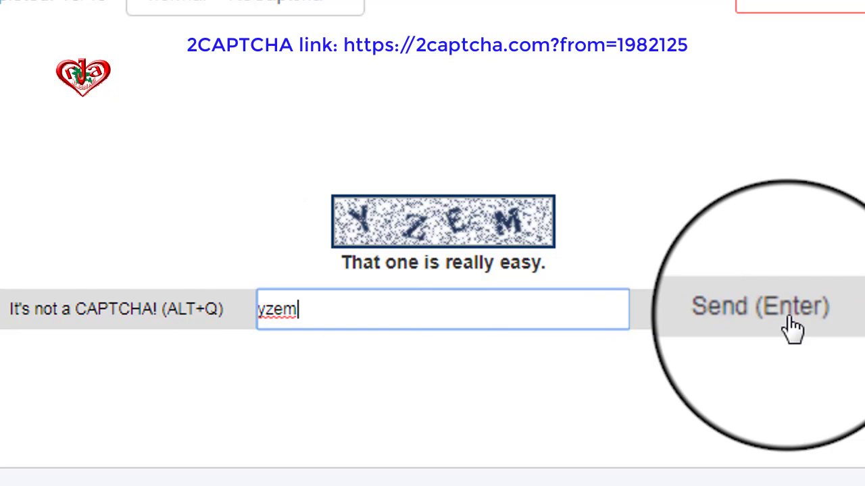
{"action": "left_click", "coordinate": [741, 317]}
{"action": "type", "text": "fedex ground"}
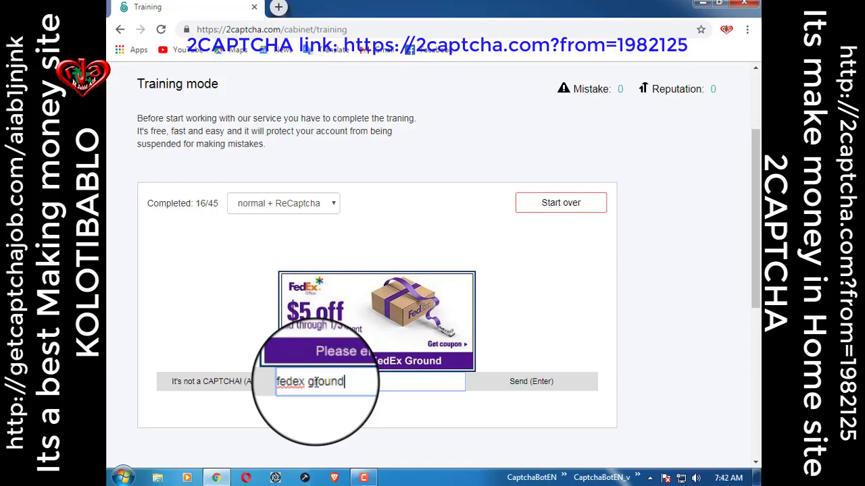
Submit fedex ground as the answer for the FedEx ad image
{"action": "key", "text": "Return"}
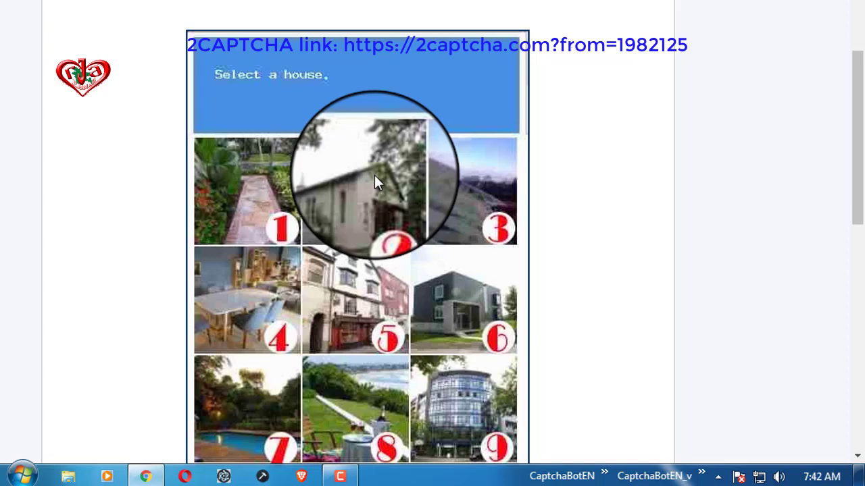
Read the house-grid explanation and highlight the line giving the correct answer
{"action": "scroll", "coordinate": [375, 174], "scroll_direction": "down", "scroll_amount": 1}
{"action": "scroll", "coordinate": [374, 174], "scroll_direction": "down", "scroll_amount": 1}
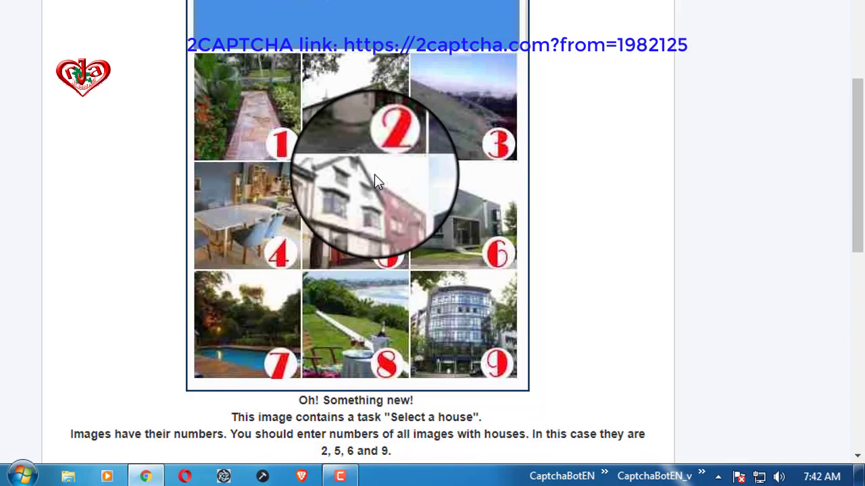
{"action": "scroll", "coordinate": [374, 175], "scroll_direction": "down", "scroll_amount": 3}
{"action": "scroll", "coordinate": [335, 186], "scroll_direction": "up", "scroll_amount": 1}
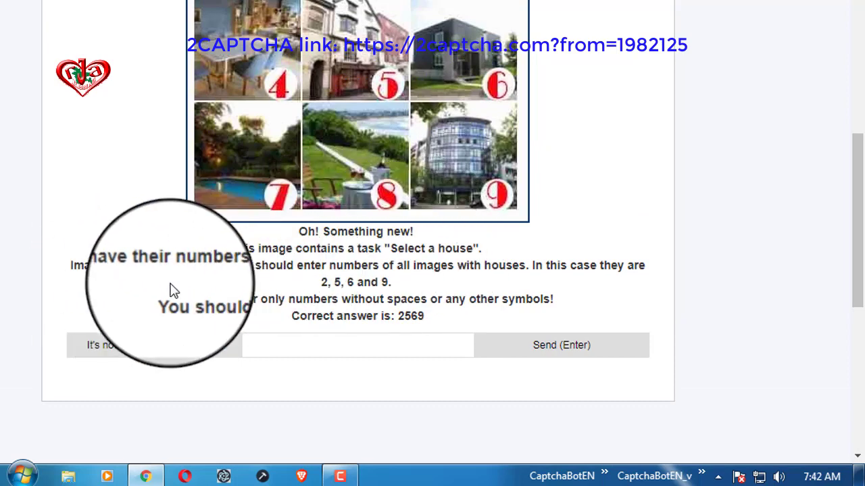
{"action": "scroll", "coordinate": [361, 301], "scroll_direction": "up", "scroll_amount": 2}
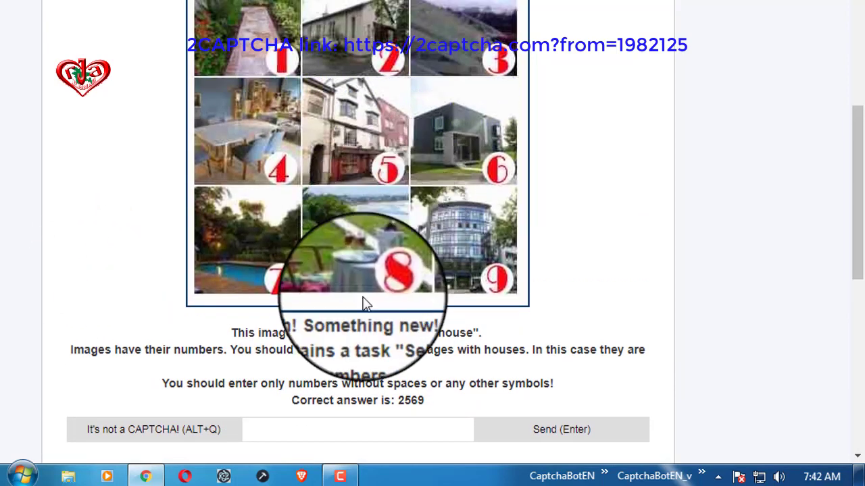
{"action": "scroll", "coordinate": [356, 272], "scroll_direction": "up", "scroll_amount": 1}
{"action": "scroll", "coordinate": [353, 266], "scroll_direction": "up", "scroll_amount": 3}
{"action": "scroll", "coordinate": [362, 236], "scroll_direction": "down", "scroll_amount": 3}
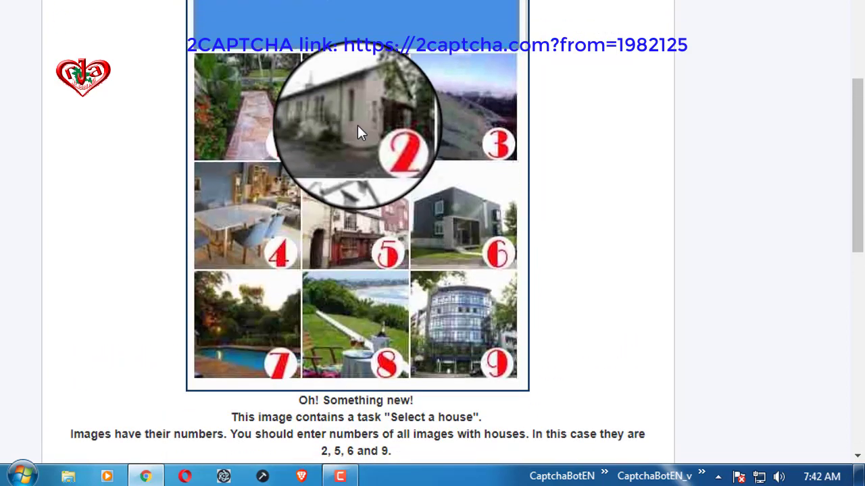
{"action": "scroll", "coordinate": [357, 131], "scroll_direction": "up", "scroll_amount": 2}
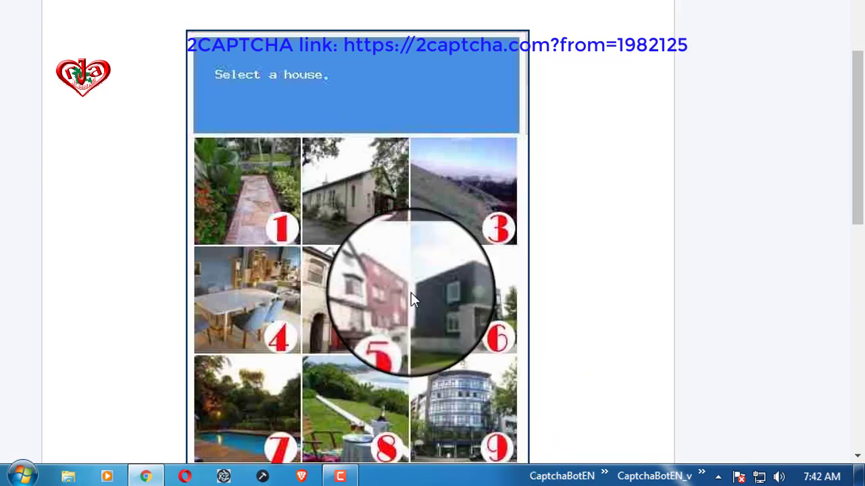
{"action": "scroll", "coordinate": [483, 334], "scroll_direction": "down", "scroll_amount": 4}
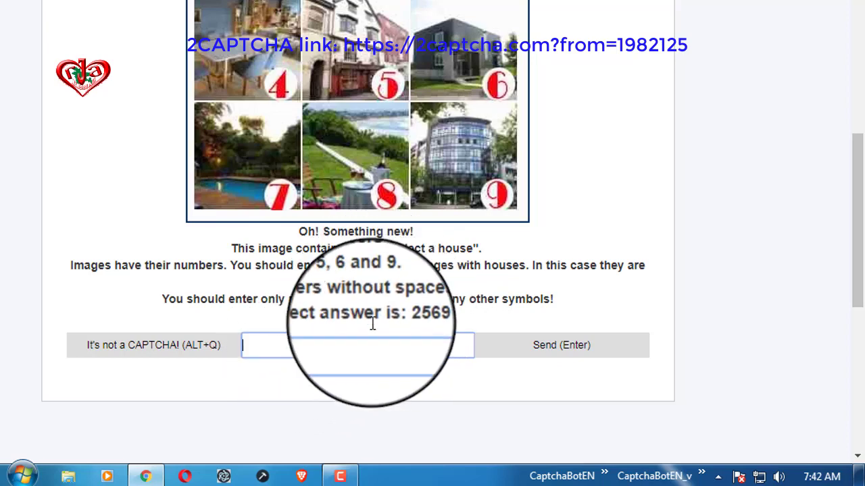
{"action": "left_click_drag", "start_coordinate": [313, 315], "coordinate": [409, 315]}
{"action": "left_click", "coordinate": [418, 280]}
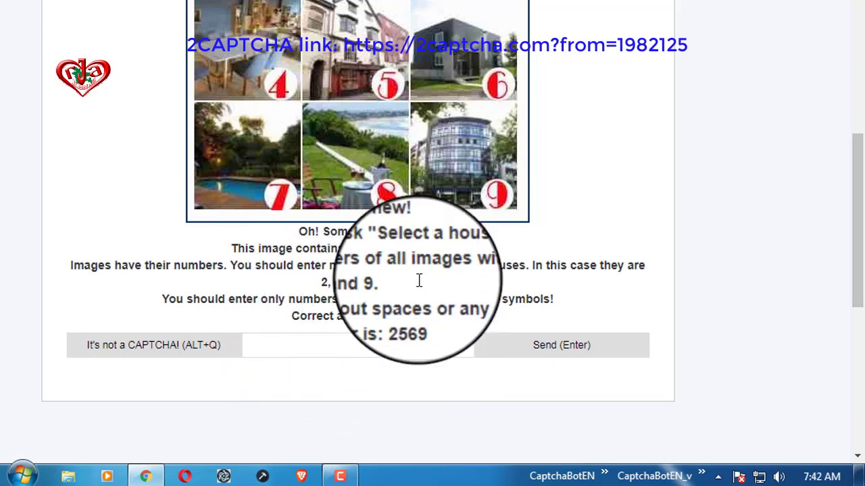
Enter 2569 for images 2, 5, 6 and 9 as the house task's answer
{"action": "scroll", "coordinate": [411, 248], "scroll_direction": "up", "scroll_amount": 1}
{"action": "scroll", "coordinate": [386, 169], "scroll_direction": "up", "scroll_amount": 2}
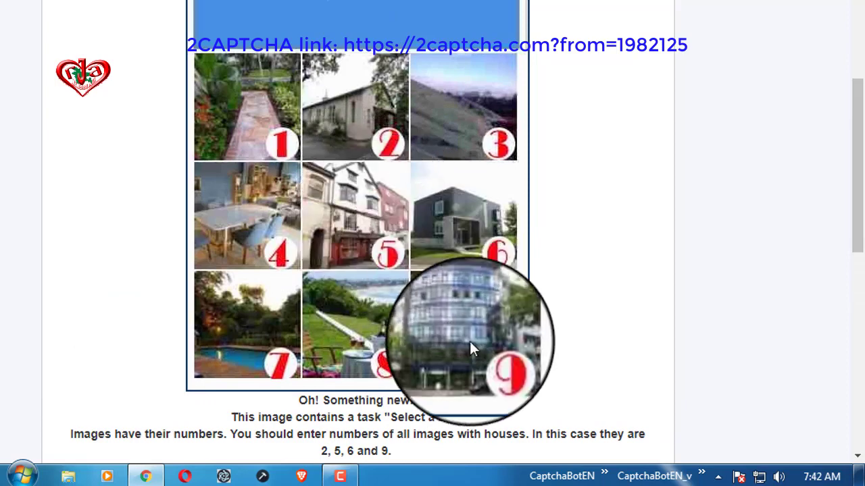
{"action": "scroll", "coordinate": [387, 342], "scroll_direction": "down", "scroll_amount": 1}
{"action": "left_click", "coordinate": [249, 433]}
{"action": "type", "text": "2569"}
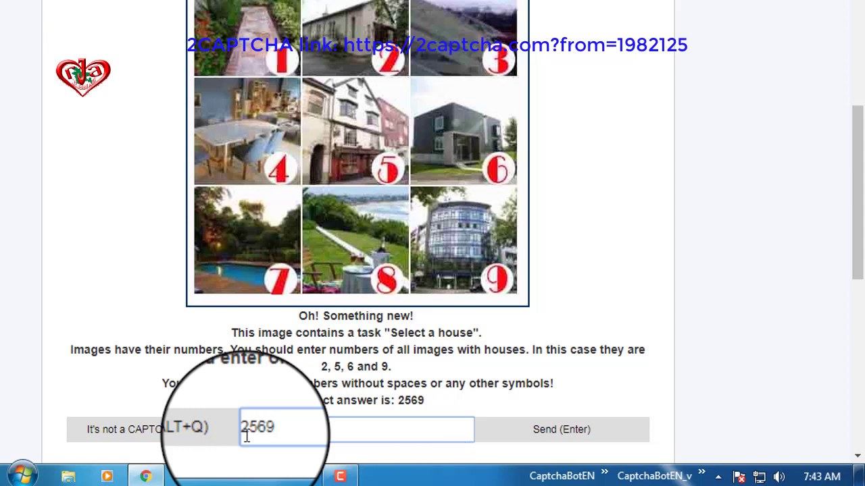
{"action": "scroll", "coordinate": [291, 412], "scroll_direction": "up", "scroll_amount": 1}
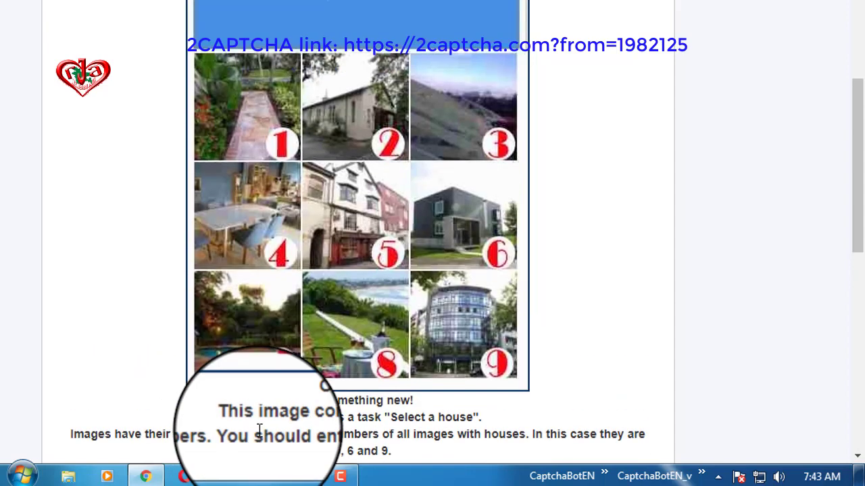
{"action": "scroll", "coordinate": [297, 410], "scroll_direction": "up", "scroll_amount": 1}
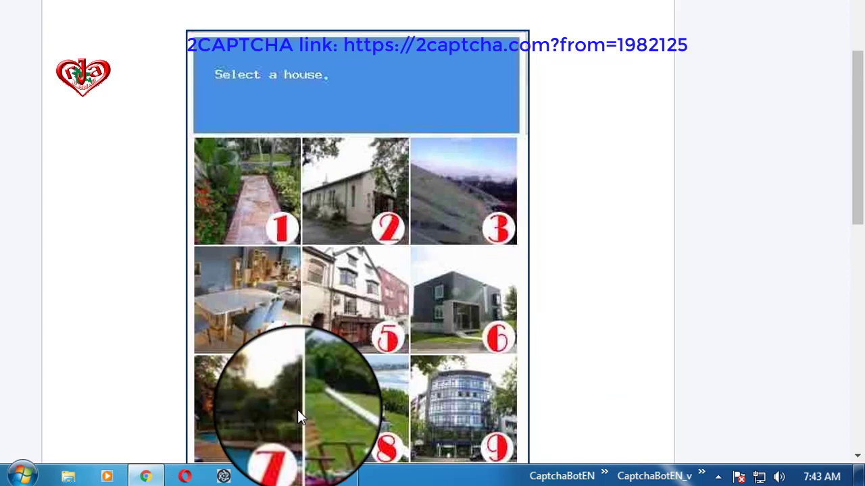
{"action": "scroll", "coordinate": [297, 410], "scroll_direction": "up", "scroll_amount": 1}
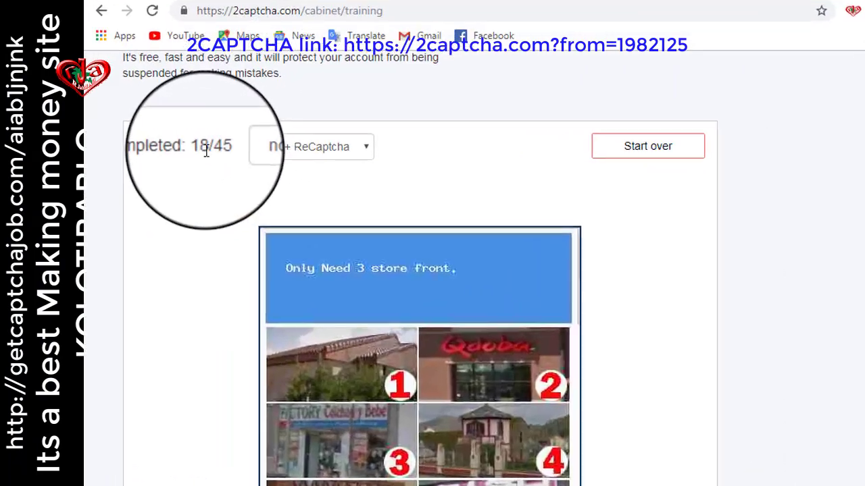
Review the store-front grid, noting answer 2368, and enter 2368 in the answer field
{"action": "scroll", "coordinate": [559, 472], "scroll_direction": "down", "scroll_amount": 4}
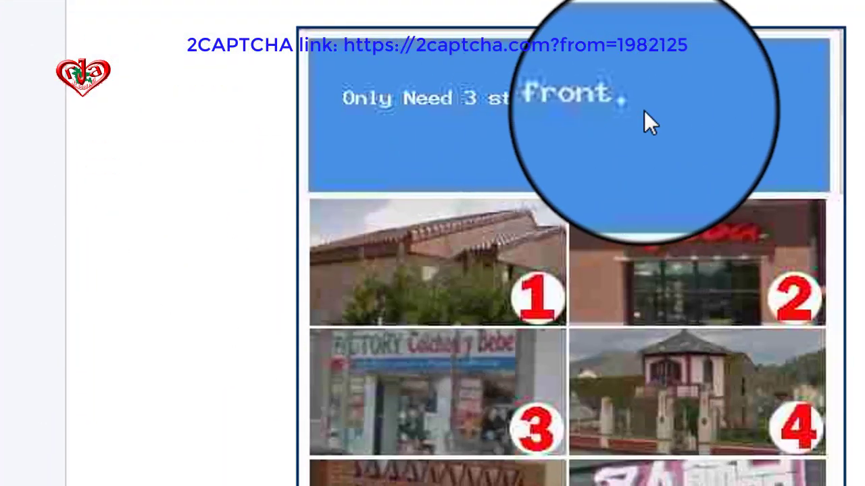
{"action": "scroll", "coordinate": [597, 347], "scroll_direction": "down", "scroll_amount": 5}
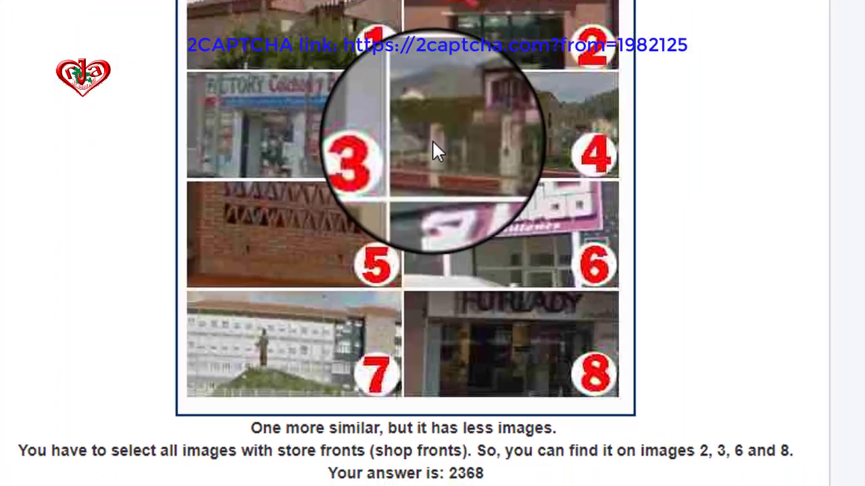
{"action": "scroll", "coordinate": [460, 338], "scroll_direction": "down", "scroll_amount": 3}
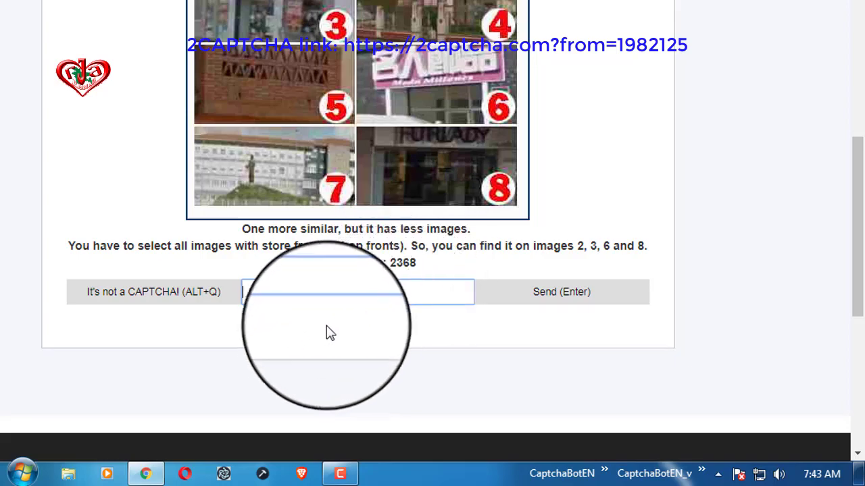
{"action": "scroll", "coordinate": [326, 331], "scroll_direction": "up", "scroll_amount": 1}
{"action": "scroll", "coordinate": [353, 309], "scroll_direction": "up", "scroll_amount": 2}
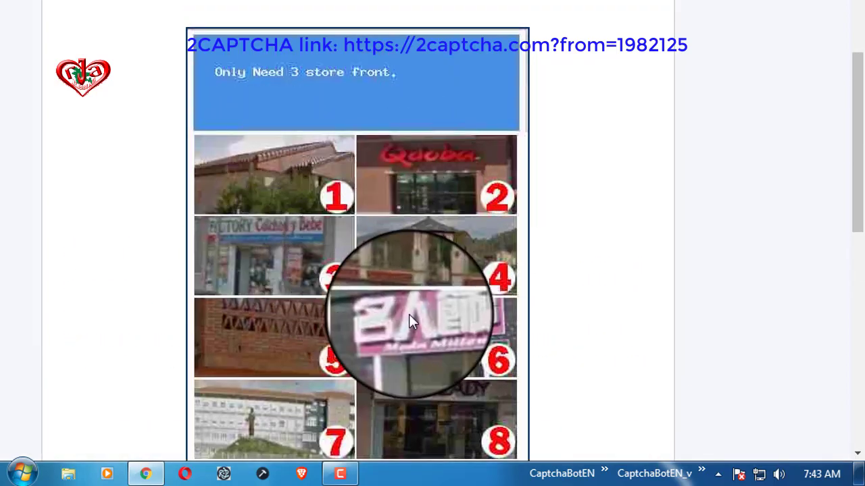
{"action": "scroll", "coordinate": [408, 316], "scroll_direction": "down", "scroll_amount": 3}
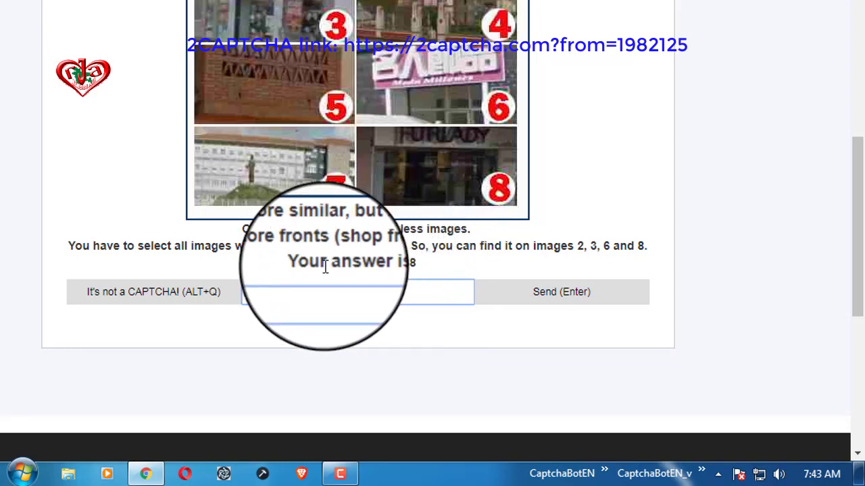
{"action": "left_click_drag", "start_coordinate": [336, 263], "coordinate": [395, 263]}
{"action": "scroll", "coordinate": [456, 287], "scroll_direction": "up", "scroll_amount": 1}
{"action": "left_click", "coordinate": [306, 378]}
{"action": "type", "text": "2368"}
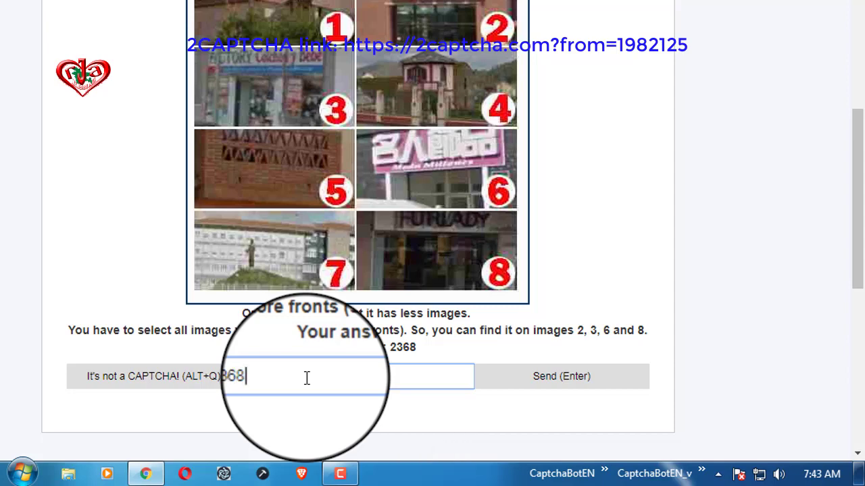
{"action": "scroll", "coordinate": [333, 358], "scroll_direction": "up", "scroll_amount": 2}
{"action": "type", "text": "Give and take"}
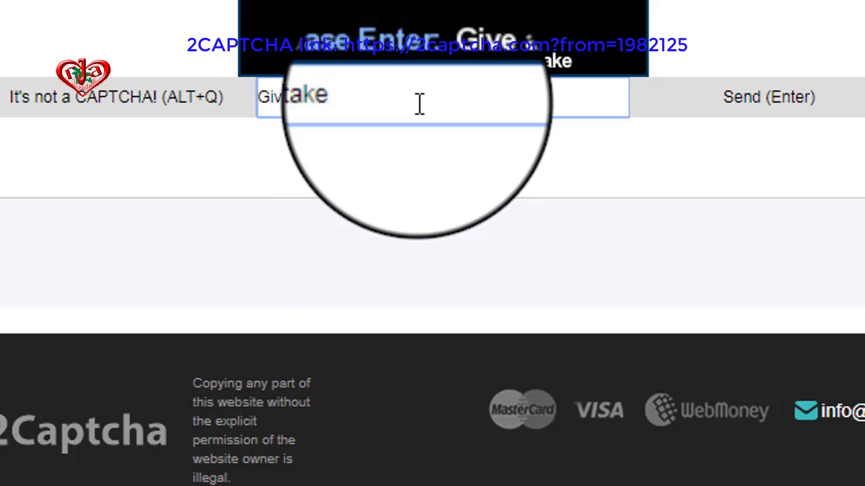
Submit the text captcha answer and type 'dywub' for the dYwUb captcha
{"action": "key", "text": "Return"}
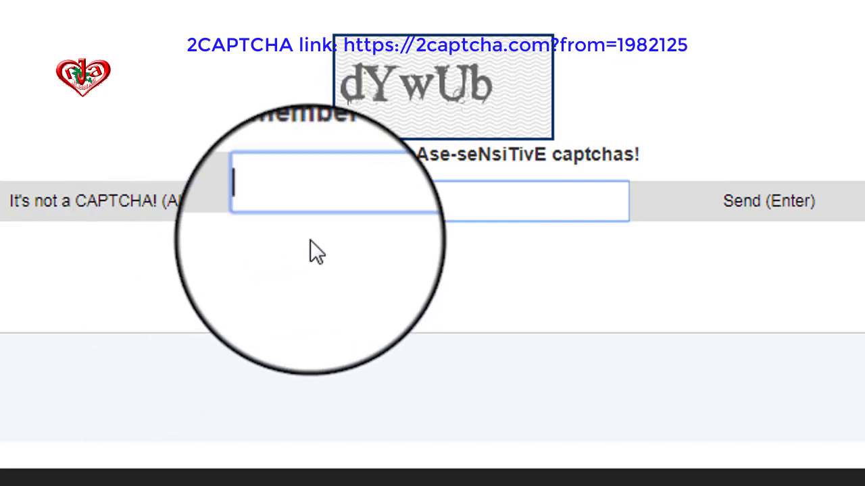
{"action": "type", "text": "d"}
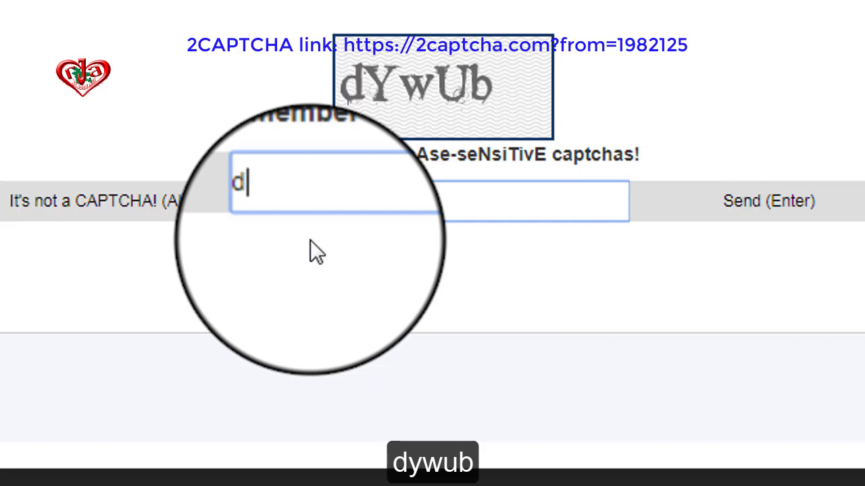
{"action": "type", "text": "ywu"}
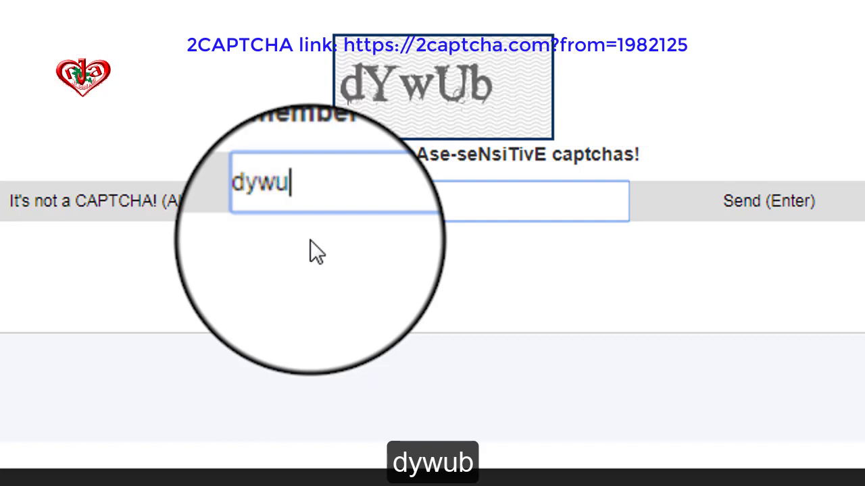
{"action": "type", "text": "b"}
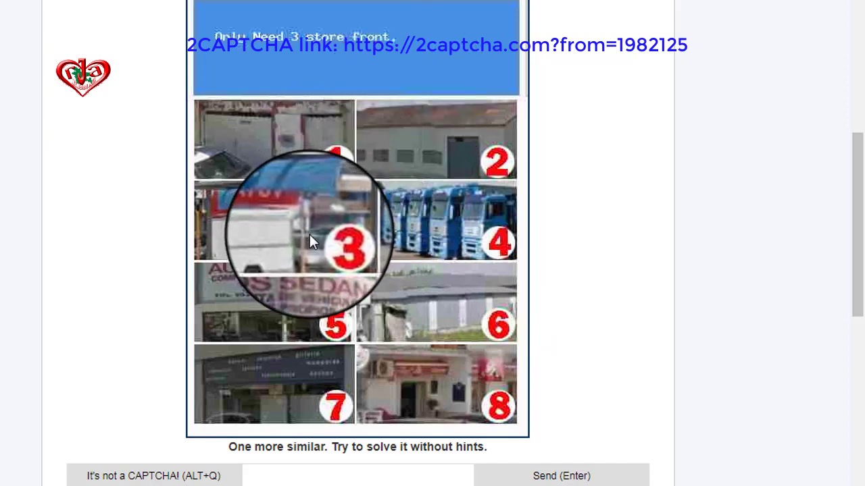
Enter 3578 as the answer for the store-front squares
{"action": "scroll", "coordinate": [324, 306], "scroll_direction": "down", "scroll_amount": 2}
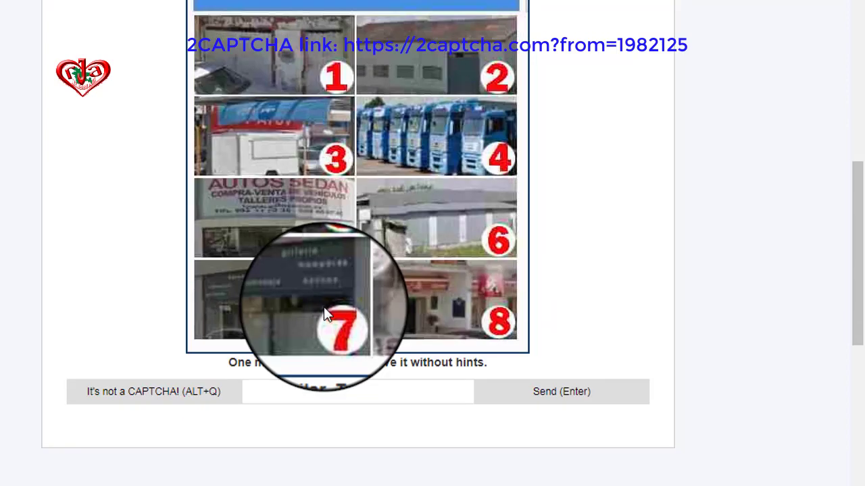
{"action": "left_click", "coordinate": [275, 391]}
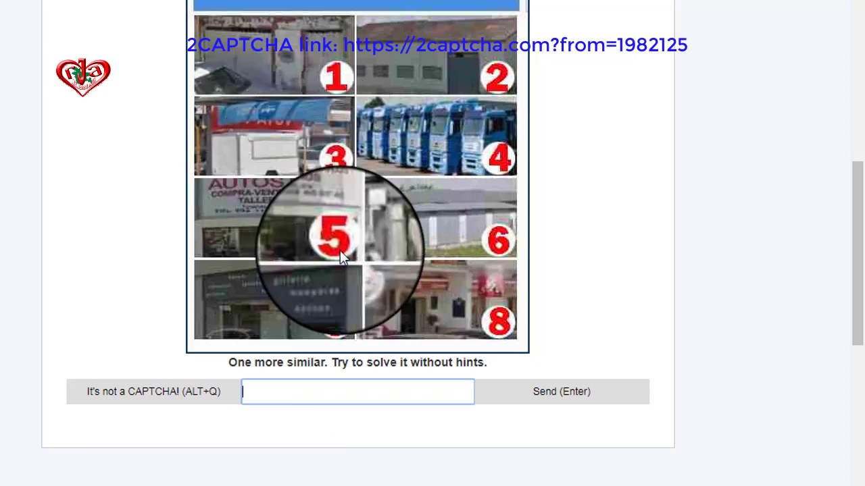
{"action": "scroll", "coordinate": [340, 250], "scroll_direction": "down", "scroll_amount": 2}
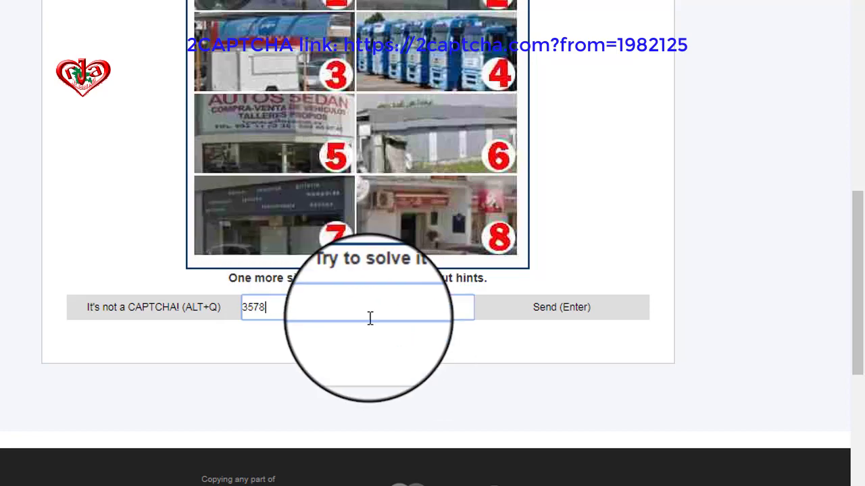
{"action": "scroll", "coordinate": [370, 317], "scroll_direction": "up", "scroll_amount": 1}
{"action": "scroll", "coordinate": [370, 318], "scroll_direction": "up", "scroll_amount": 2}
{"action": "scroll", "coordinate": [370, 317], "scroll_direction": "up", "scroll_amount": 2}
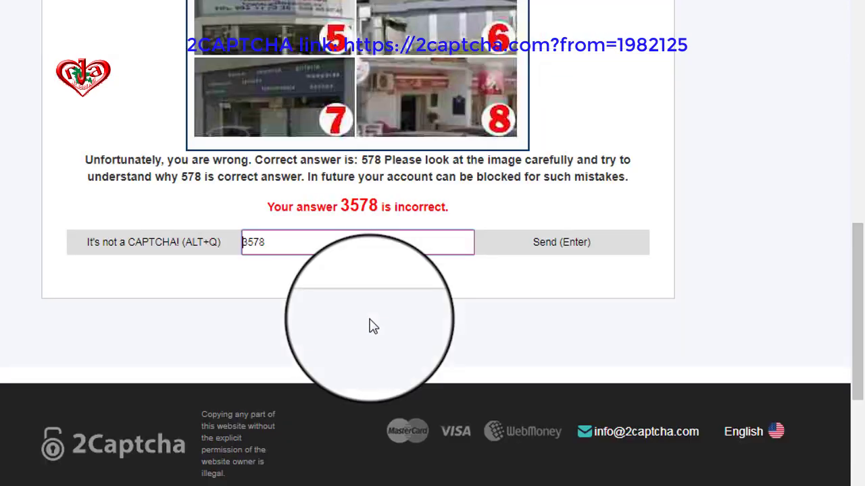
Replace the answer 3578 with the correct 578 from the feedback and resend it
{"action": "scroll", "coordinate": [401, 232], "scroll_direction": "up", "scroll_amount": 1}
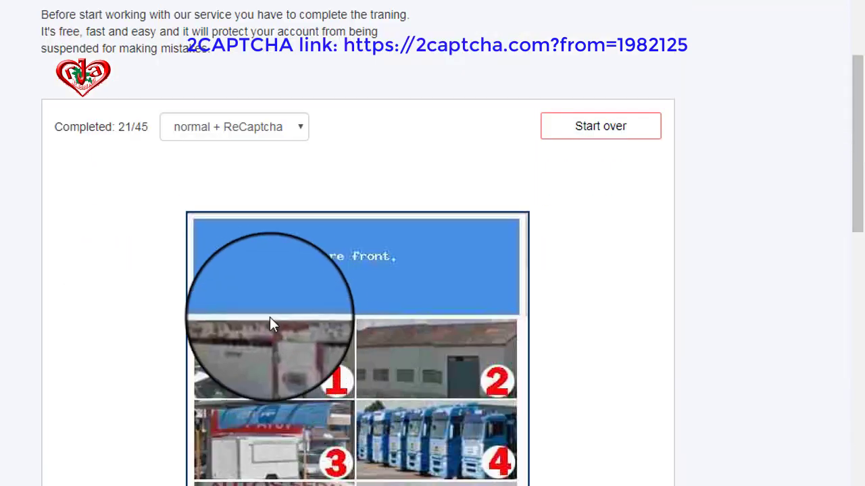
{"action": "scroll", "coordinate": [287, 273], "scroll_direction": "down", "scroll_amount": 1}
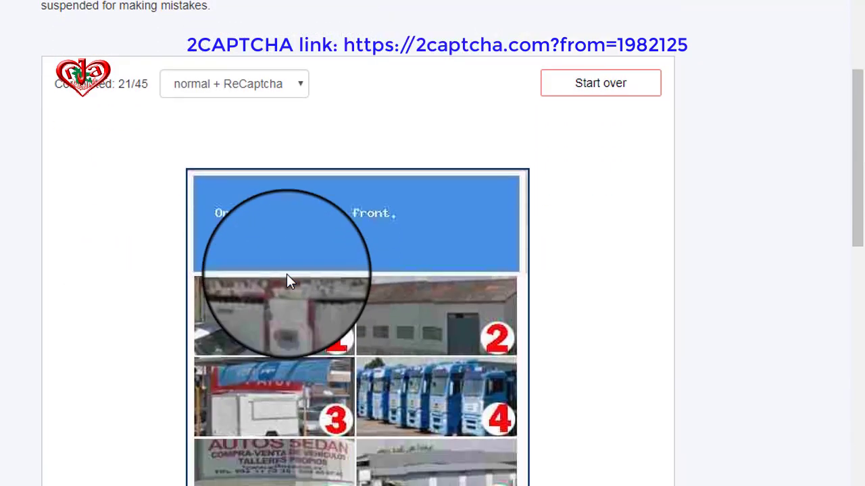
{"action": "scroll", "coordinate": [287, 273], "scroll_direction": "down", "scroll_amount": 2}
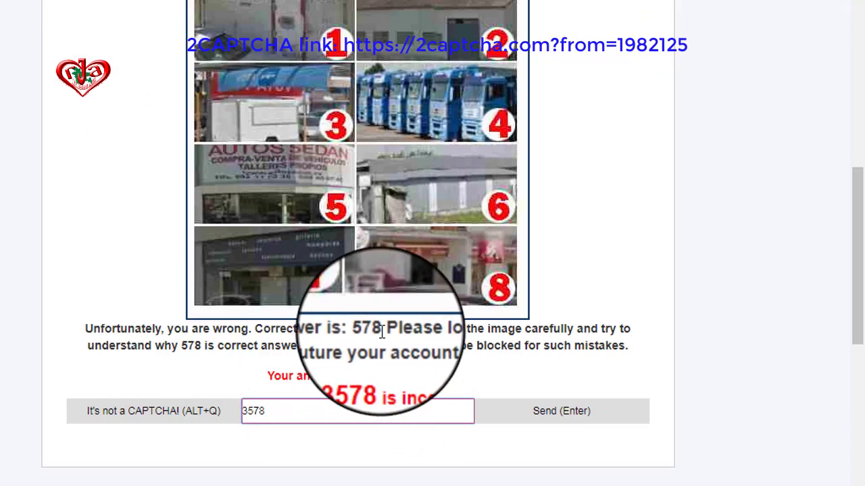
{"action": "scroll", "coordinate": [412, 354], "scroll_direction": "up", "scroll_amount": 1}
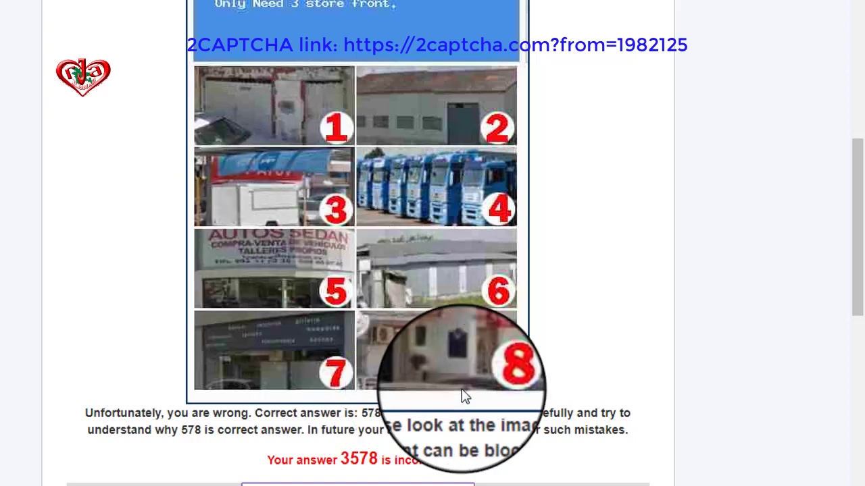
{"action": "double_click", "coordinate": [371, 413]}
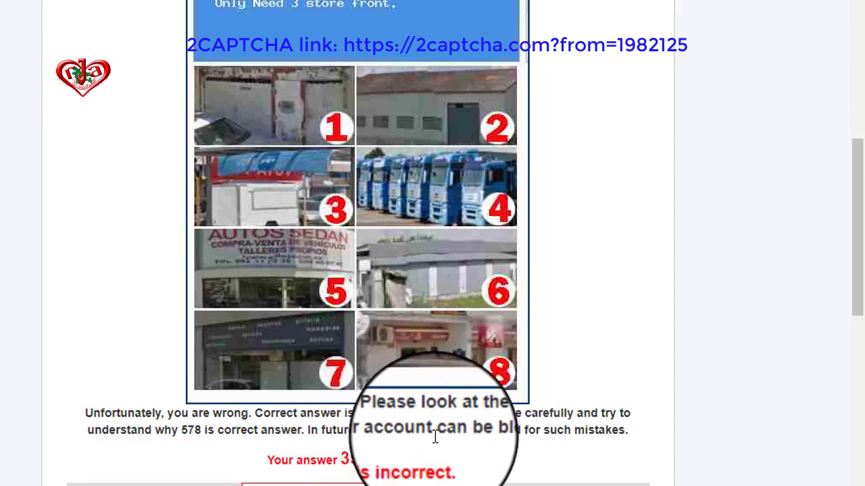
{"action": "scroll", "coordinate": [435, 438], "scroll_direction": "down", "scroll_amount": 1}
{"action": "left_click_drag", "start_coordinate": [318, 414], "coordinate": [165, 431]}
{"action": "type", "text": "578"}
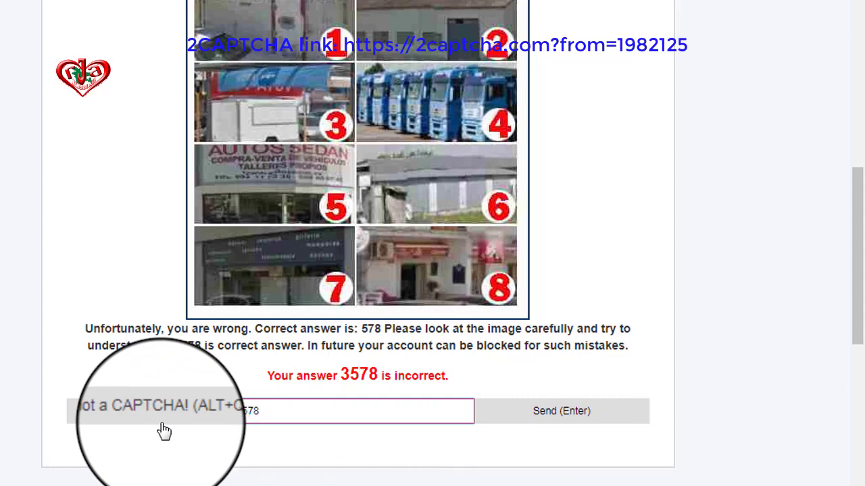
{"action": "key", "text": "Return"}
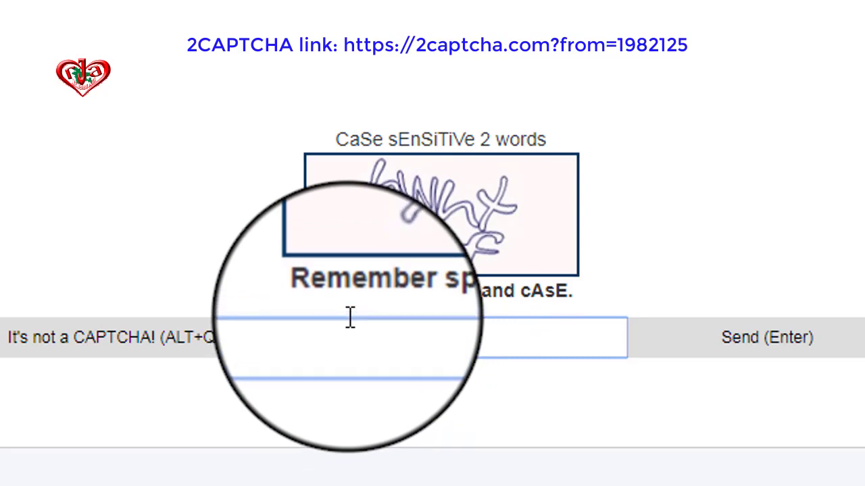
Answer the two-word captcha with 'hwhx7df' and submit it
{"action": "type", "text": "hwhx"}
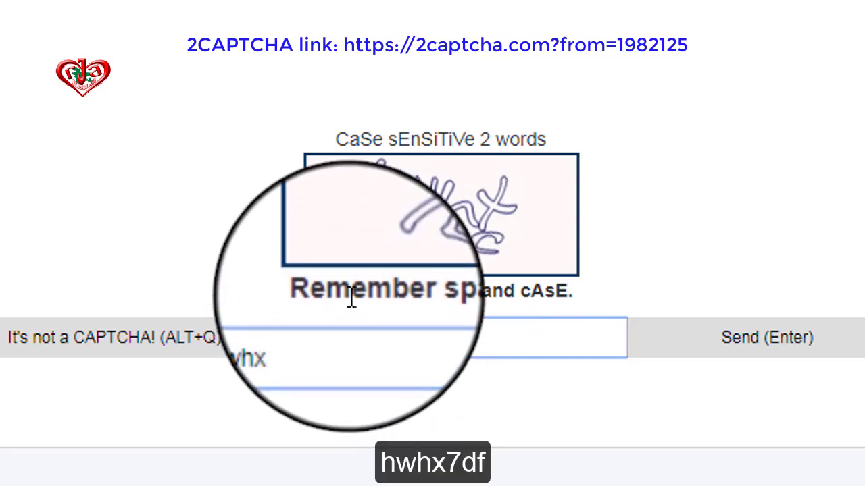
{"action": "type", "text": "7df"}
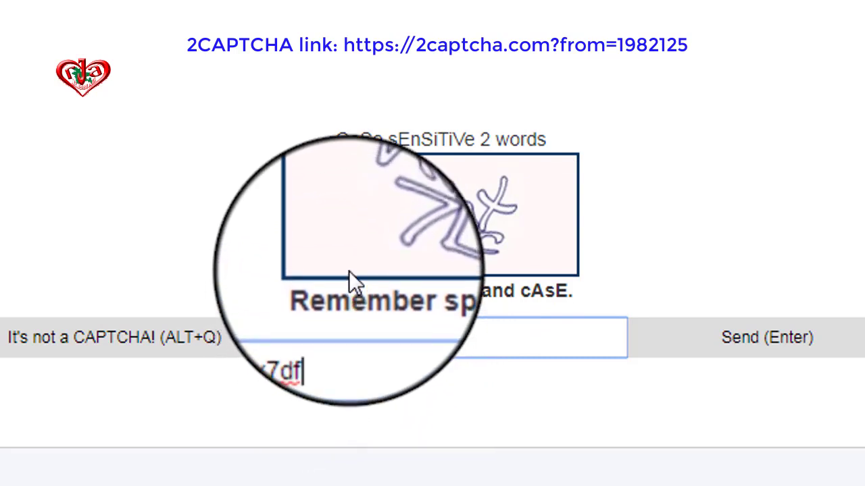
{"action": "key", "text": "Return"}
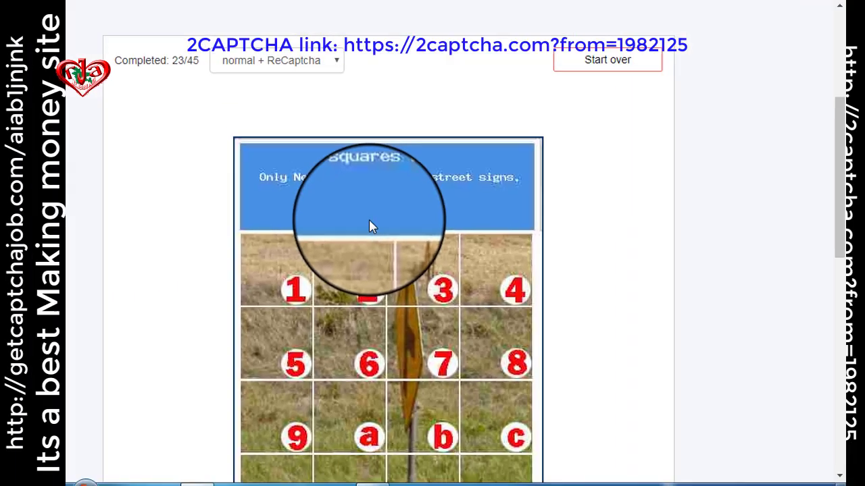
Submit 37b for the first street-sign grid, then 6ae for the next
{"action": "key", "text": "Return"}
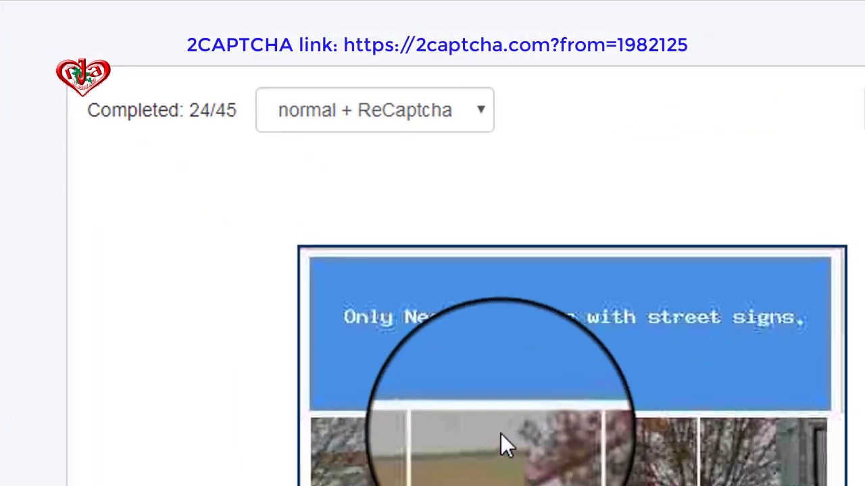
{"action": "scroll", "coordinate": [541, 466], "scroll_direction": "down", "scroll_amount": 3}
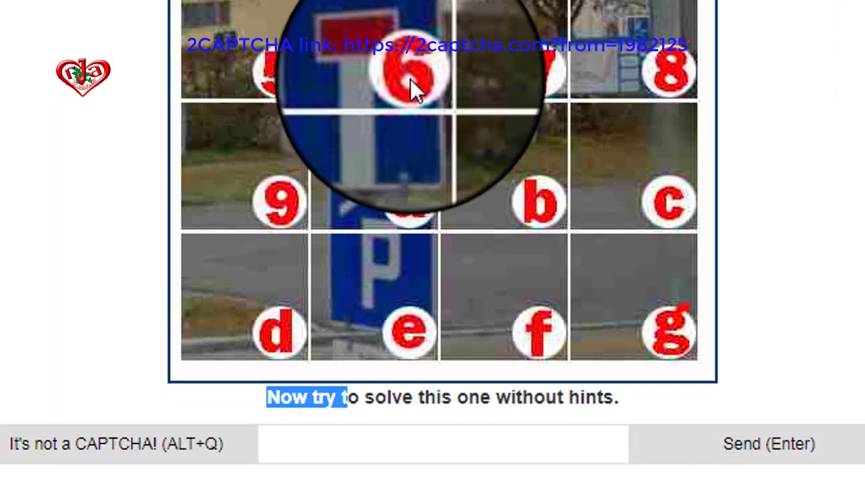
{"action": "left_click", "coordinate": [330, 445]}
{"action": "type", "text": "6ae"}
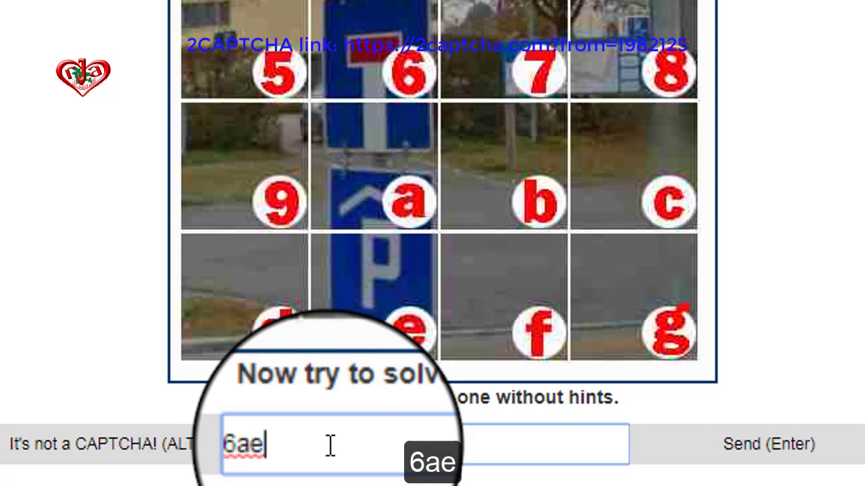
{"action": "key", "text": "Return"}
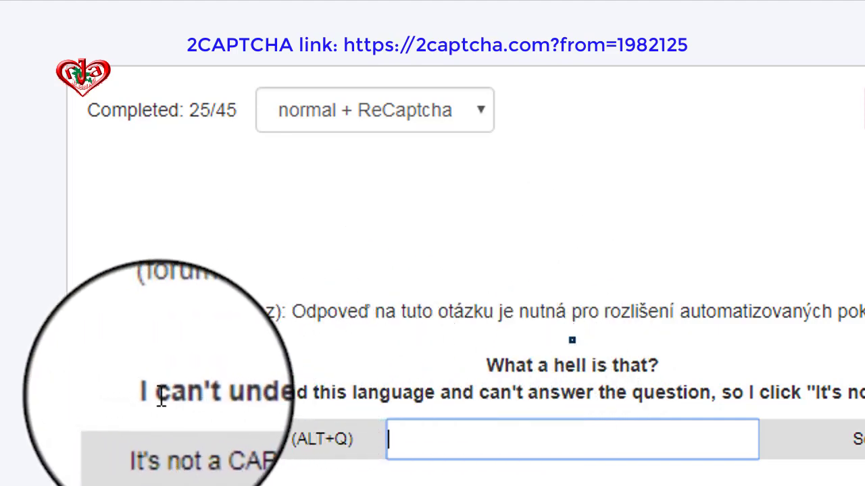
Report the Czech-language question as not a captcha with Alt+Q
{"action": "left_click_drag", "start_coordinate": [144, 392], "coordinate": [863, 392]}
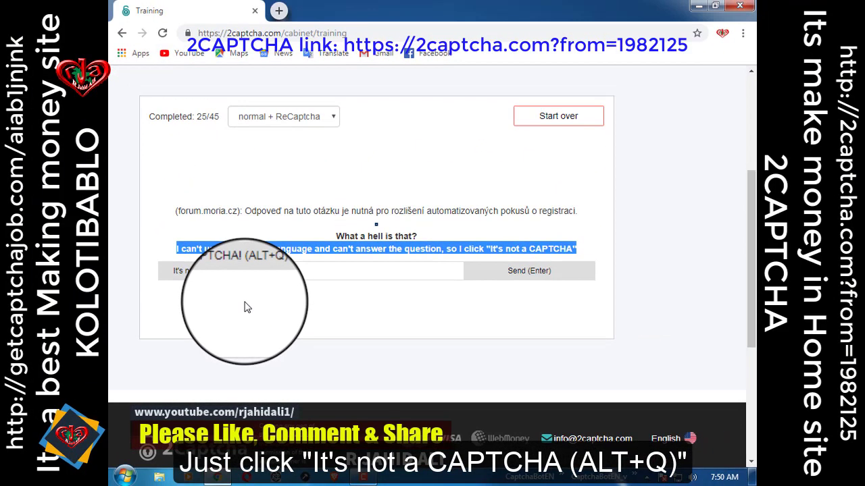
{"action": "key", "text": "alt+q"}
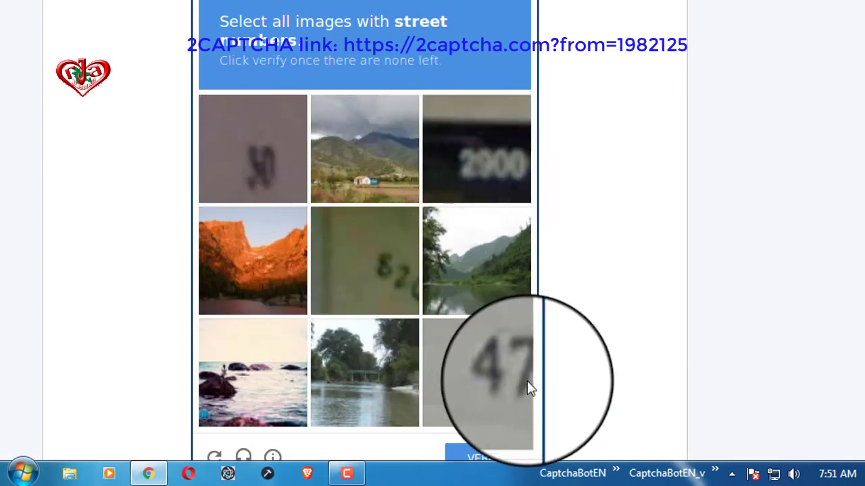
Check the street-number grid and answer it 1359
{"action": "scroll", "coordinate": [502, 361], "scroll_direction": "down", "scroll_amount": 3}
{"action": "type", "text": "1359"}
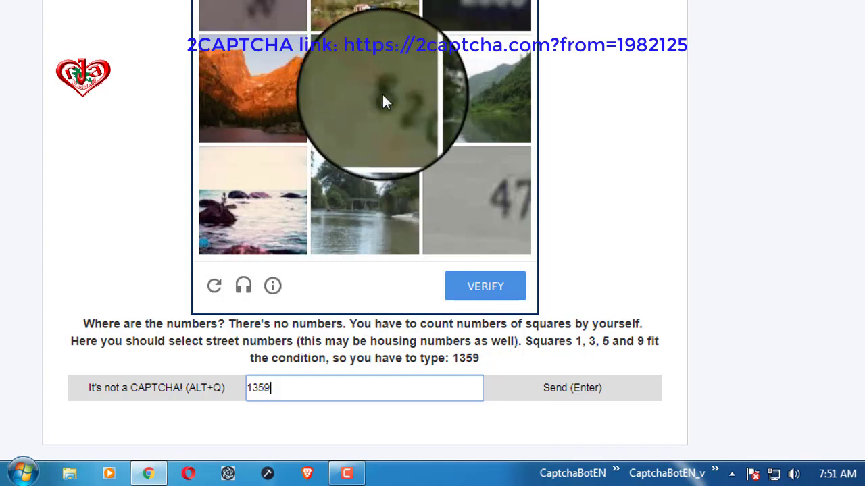
{"action": "scroll", "coordinate": [378, 95], "scroll_direction": "up", "scroll_amount": 4}
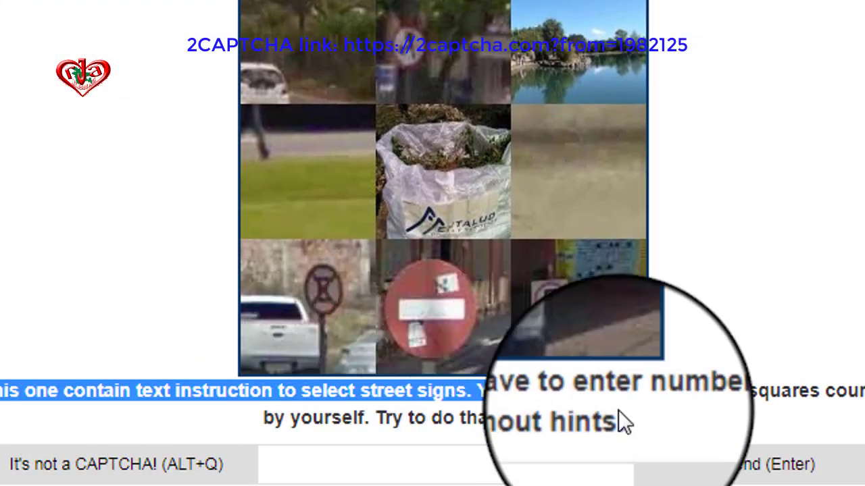
Answer the street-signs grid with 2789 and send it
{"action": "left_click_drag", "start_coordinate": [618, 411], "coordinate": [657, 413]}
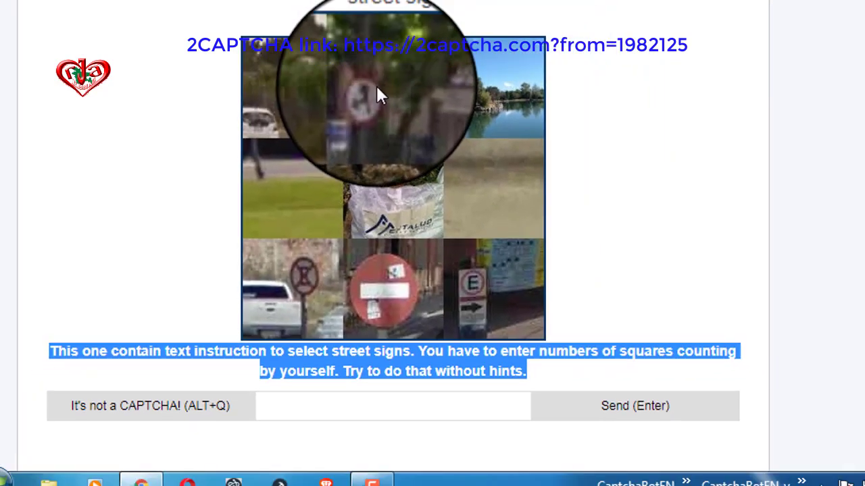
{"action": "left_click_drag", "start_coordinate": [351, 52], "coordinate": [409, 34]}
{"action": "type", "text": "2789"}
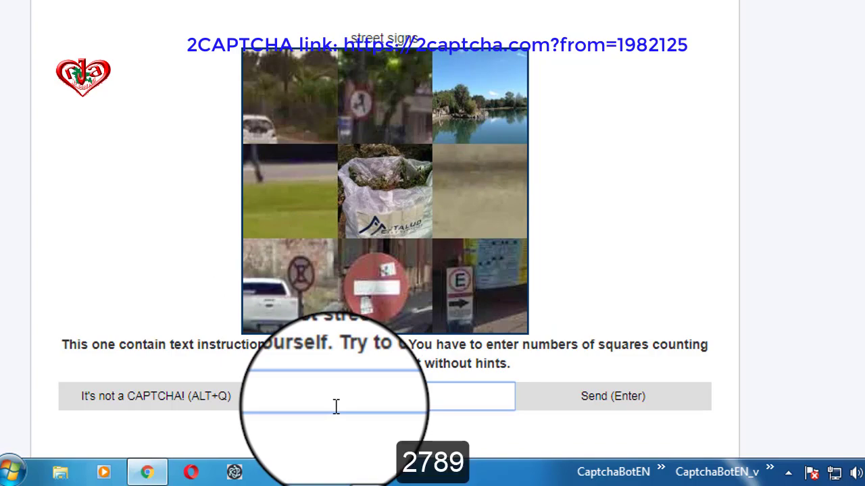
{"action": "key", "text": "Return"}
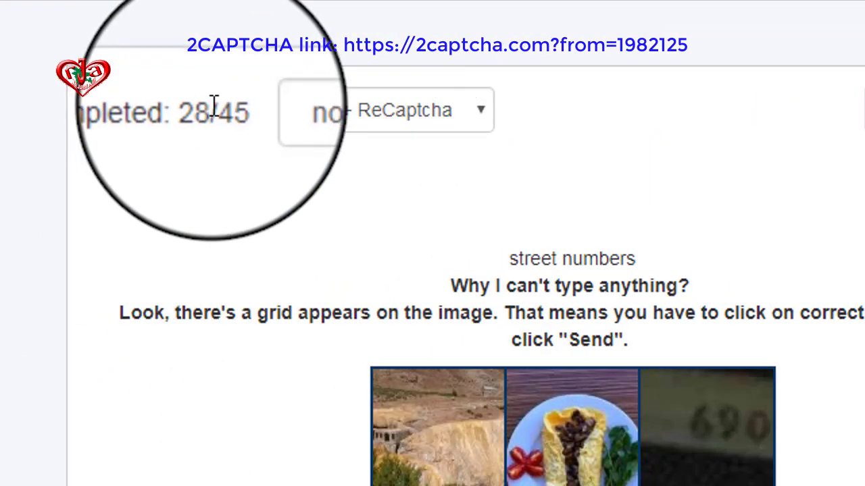
Select the street-number tiles 690, 189 and 425 (tiles 3, 5, 7) and send the answer
{"action": "mouse_move", "coordinate": [198, 115]}
{"action": "left_mouse_down"}
{"action": "mouse_move", "coordinate": [216, 112]}
{"action": "mouse_move", "coordinate": [205, 111]}
{"action": "left_mouse_up"}
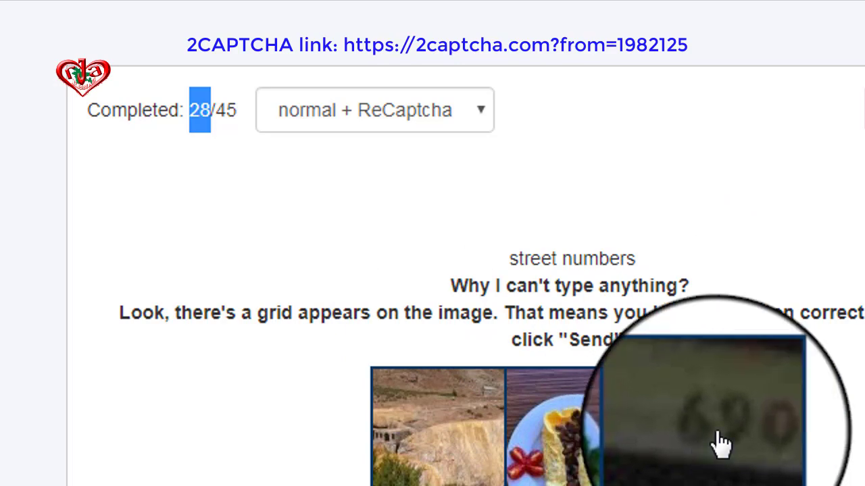
{"action": "scroll", "coordinate": [710, 328], "scroll_direction": "down", "scroll_amount": 4}
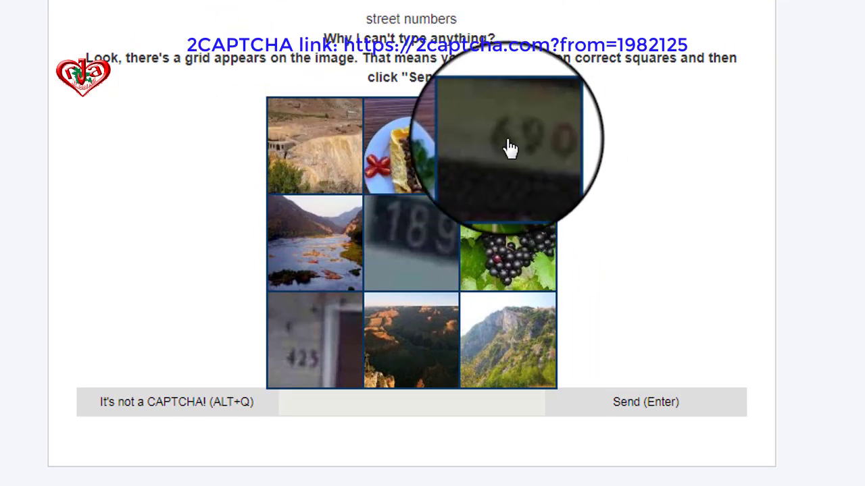
{"action": "left_click", "coordinate": [504, 174]}
{"action": "left_click", "coordinate": [427, 232]}
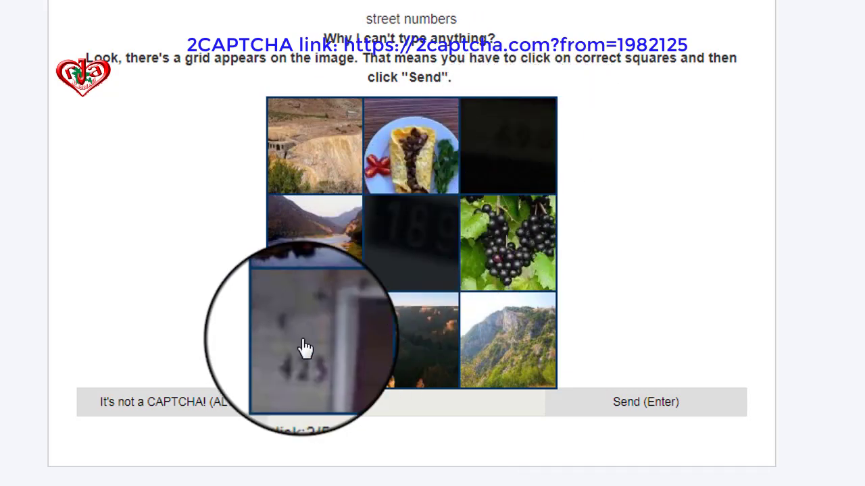
{"action": "left_click", "coordinate": [305, 348]}
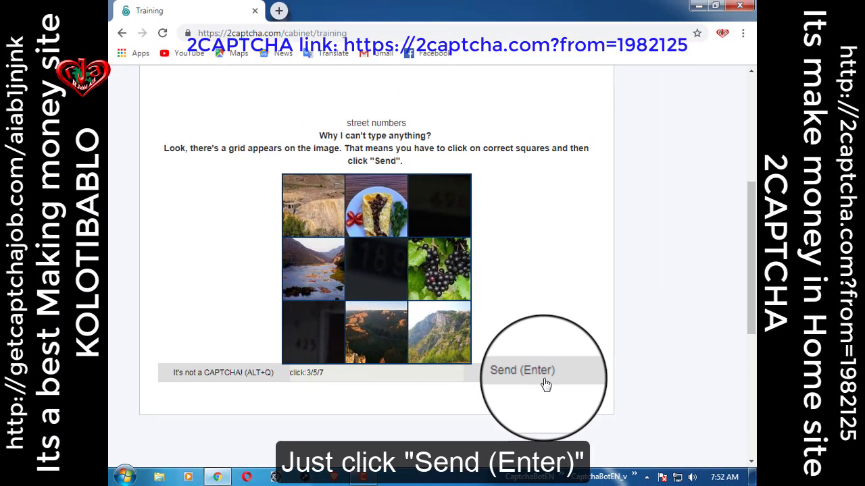
{"action": "left_click", "coordinate": [546, 384]}
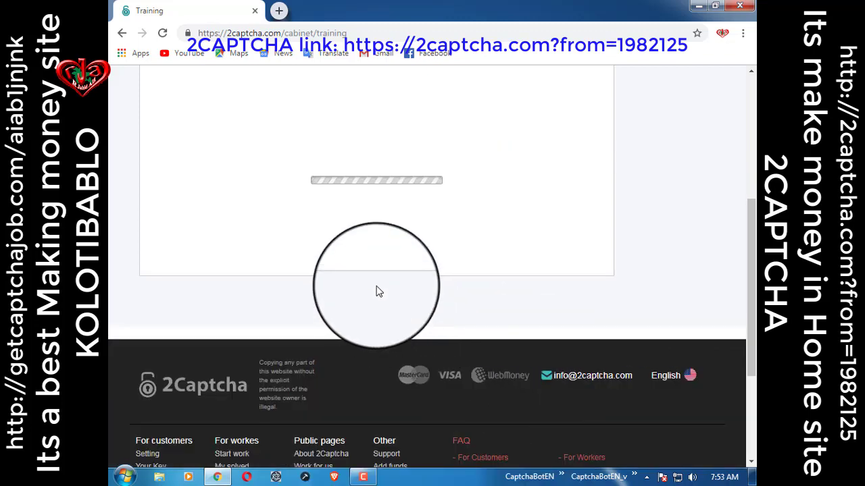
{"action": "scroll", "coordinate": [379, 291], "scroll_direction": "up", "scroll_amount": 2}
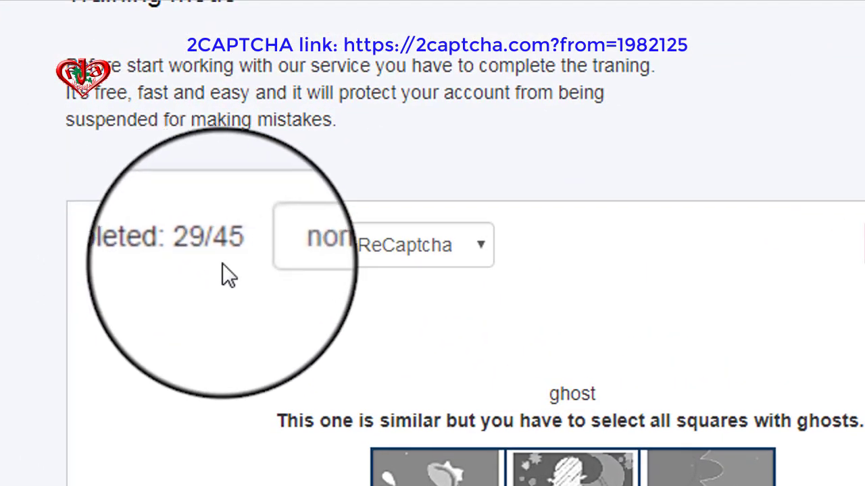
Select the six ghost tiles 2, 3, 4, 6, 7 and 9 in the grid
{"action": "scroll", "coordinate": [527, 304], "scroll_direction": "down", "scroll_amount": 2}
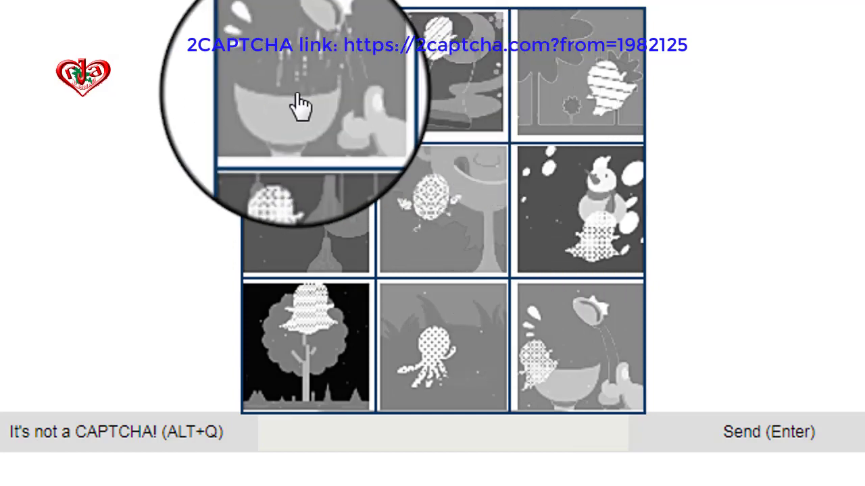
{"action": "left_click", "coordinate": [444, 72]}
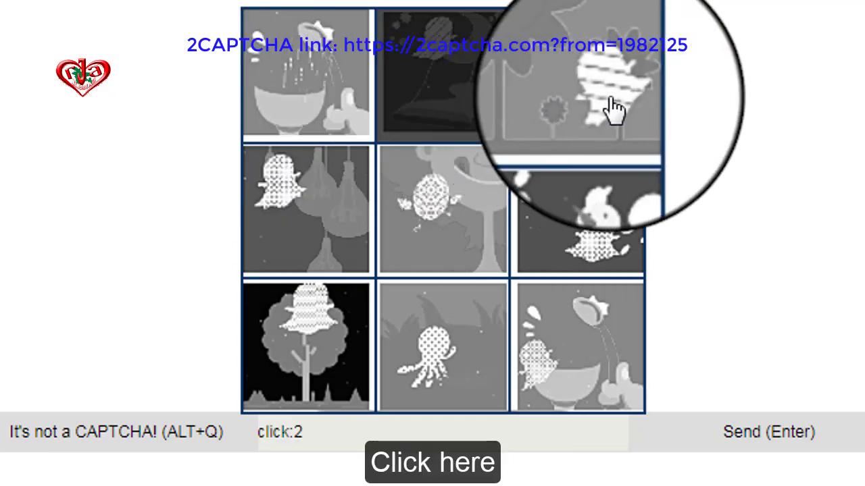
{"action": "left_click", "coordinate": [588, 125]}
{"action": "left_click", "coordinate": [302, 216]}
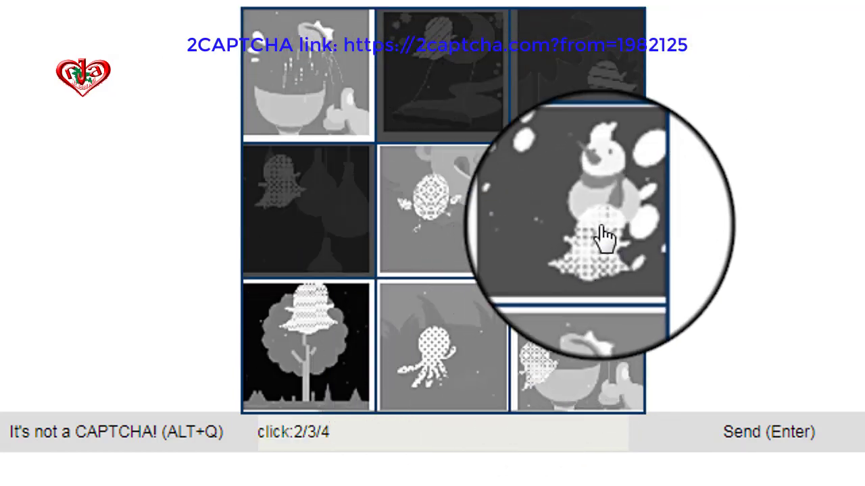
{"action": "left_click", "coordinate": [600, 234]}
{"action": "left_click", "coordinate": [310, 380]}
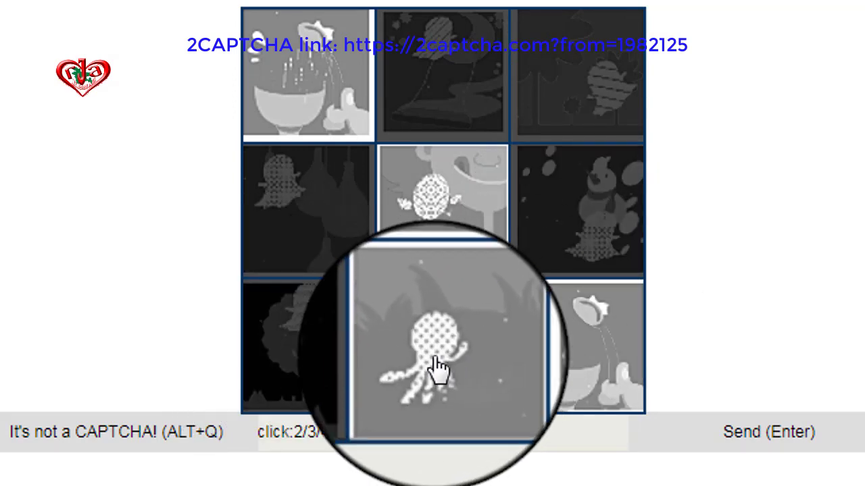
{"action": "left_click", "coordinate": [580, 357]}
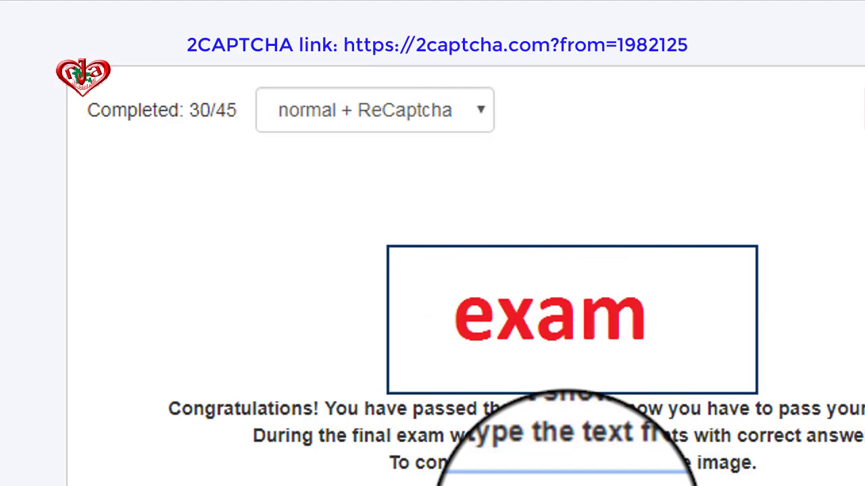
Answer the text captchas exam, 9151275, v8z4jr, yxzfmnf4 and 5200 in turn
{"action": "type", "text": "exa"}
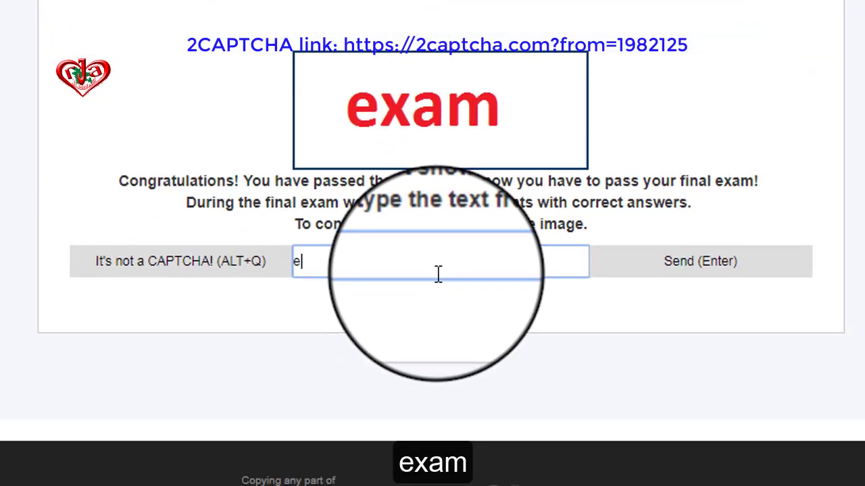
{"action": "type", "text": "m"}
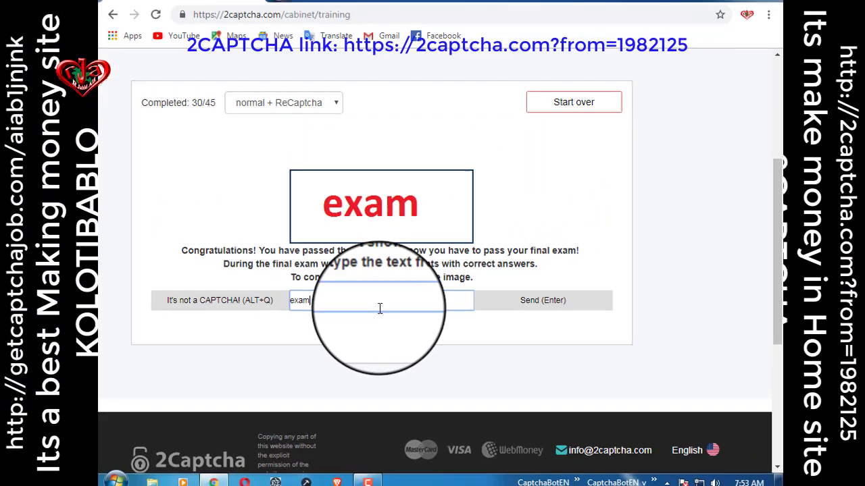
{"action": "key", "text": "Return"}
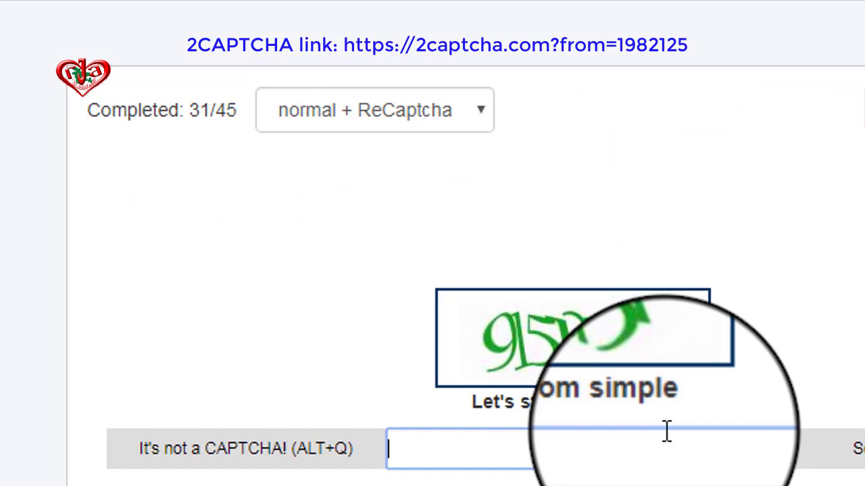
{"action": "type", "text": "9"}
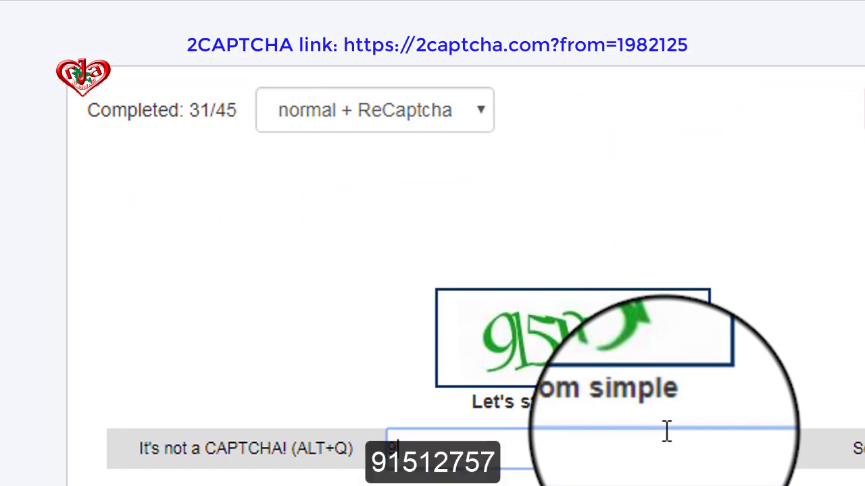
{"action": "type", "text": "151"}
{"action": "type", "text": "2"}
{"action": "type", "text": "757"}
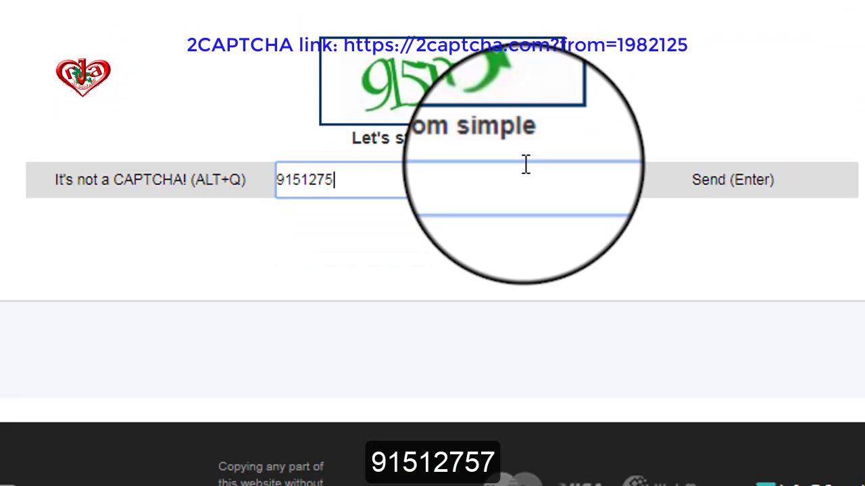
{"action": "key", "text": "Return"}
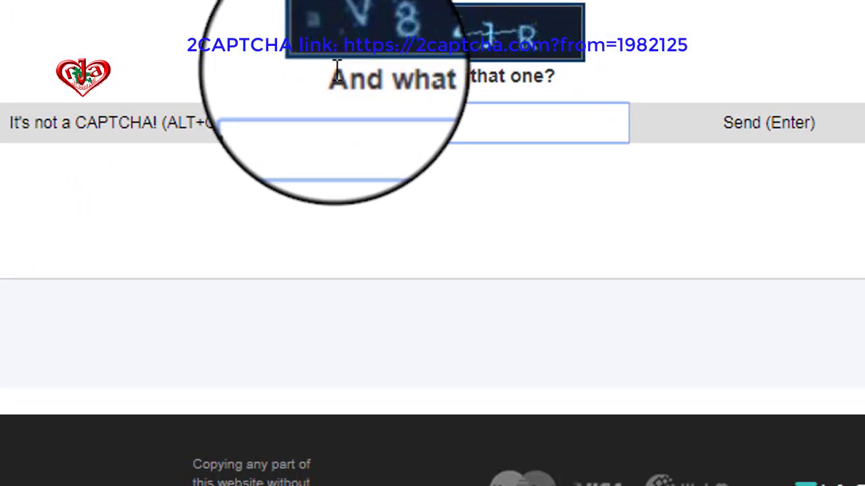
{"action": "type", "text": "v"}
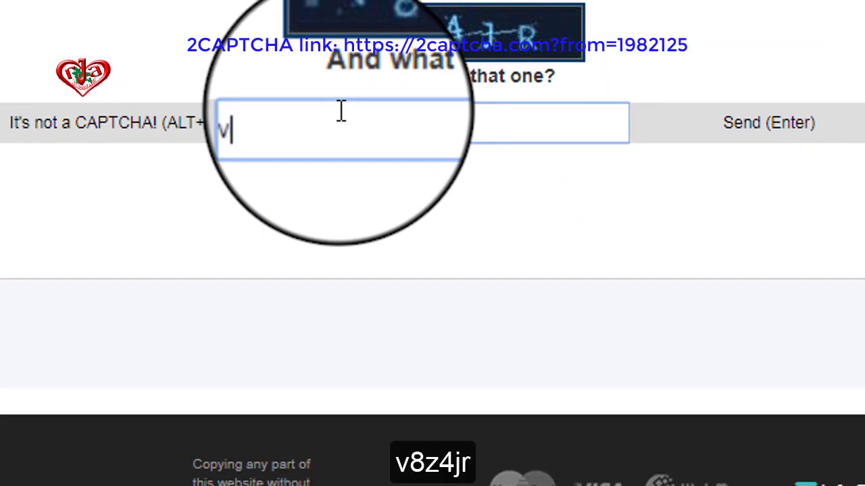
{"action": "type", "text": "8z4jr"}
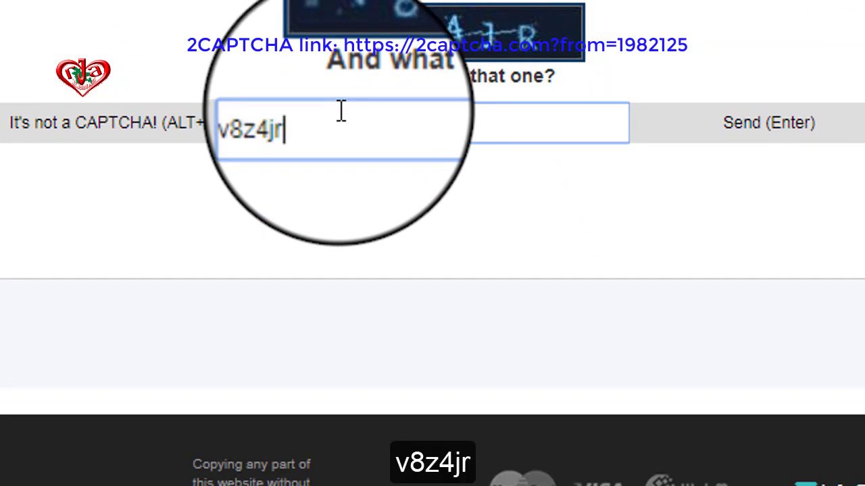
{"action": "key", "text": "Return"}
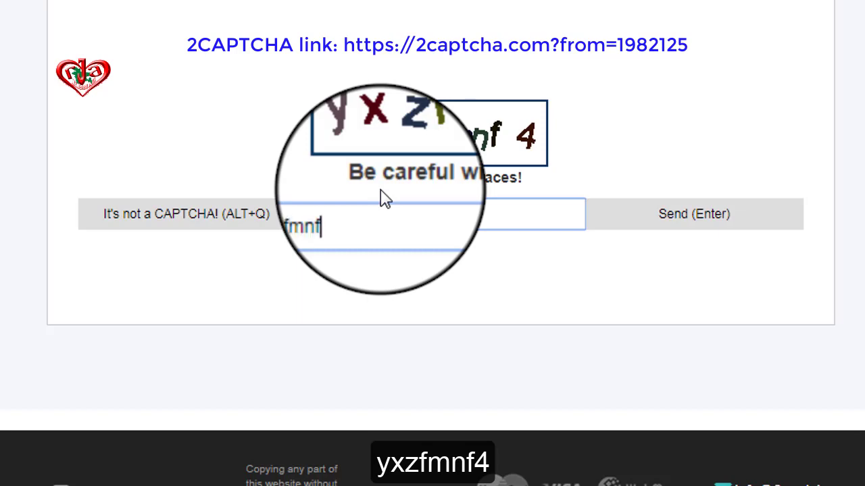
{"action": "type", "text": "4"}
{"action": "key", "text": "Return"}
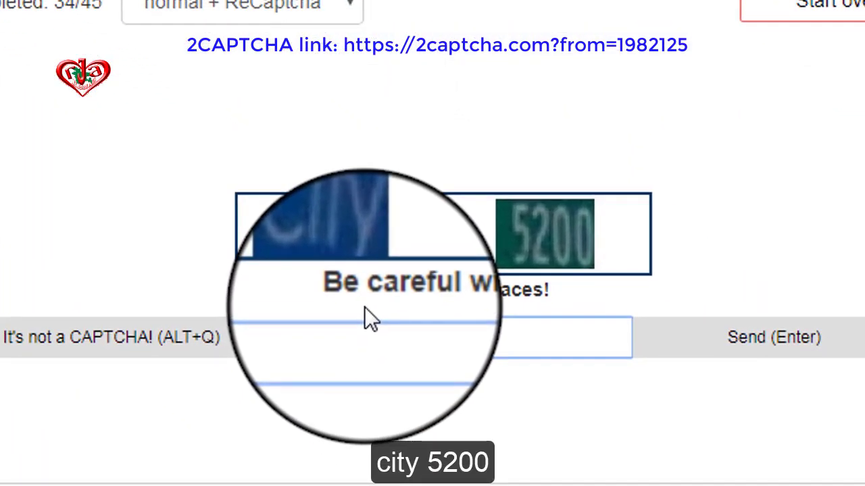
{"action": "type", "text": "52"}
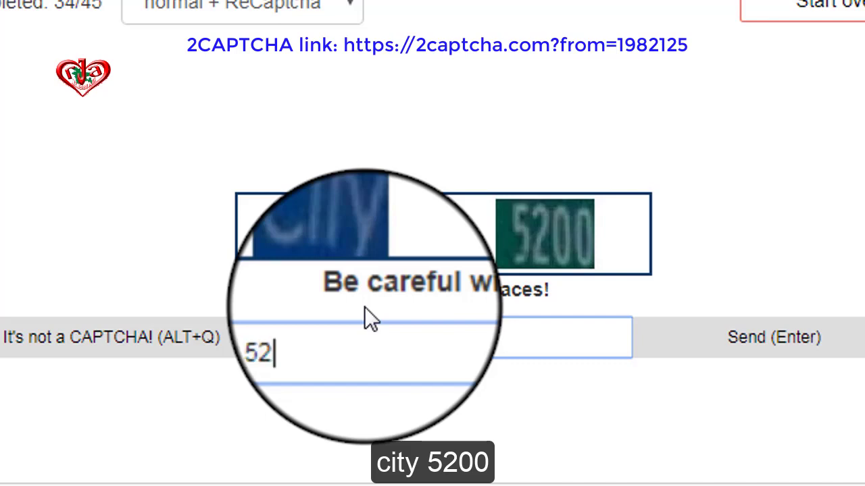
{"action": "type", "text": "00"}
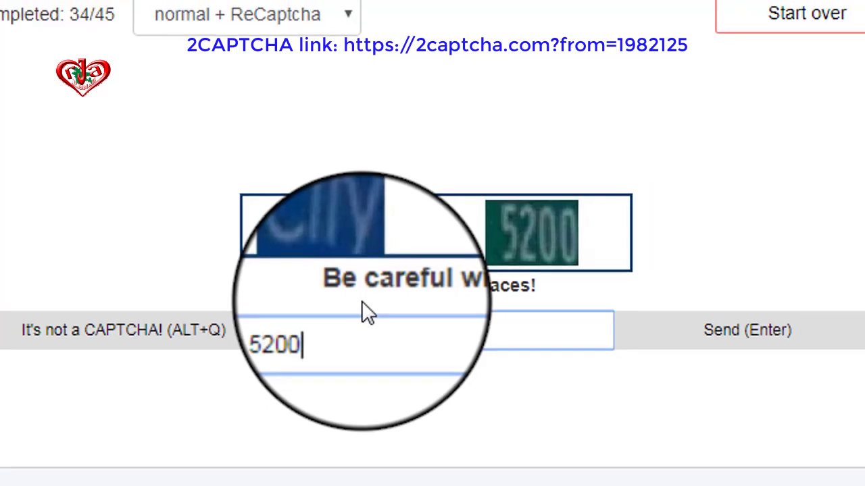
{"action": "key", "text": "Return"}
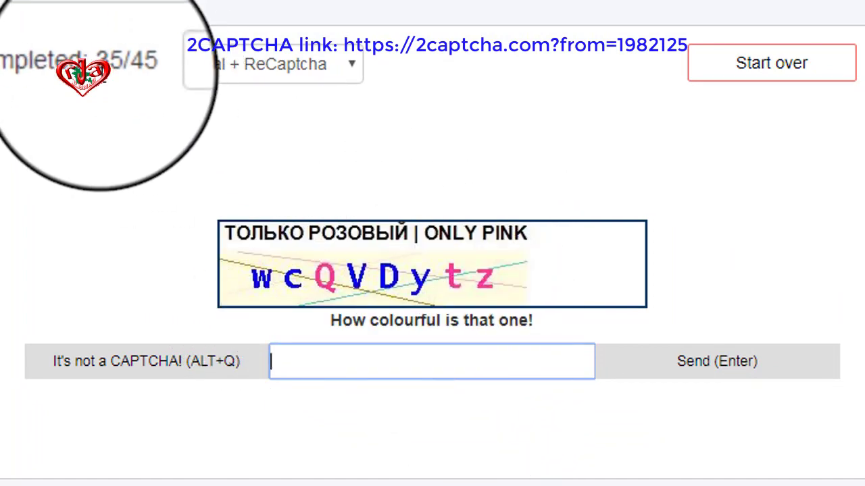
Submit wcvdy for the pink-letters captcha, then replace the rejected answer with qtz and resend
{"action": "left_click_drag", "start_coordinate": [91, 64], "coordinate": [115, 64]}
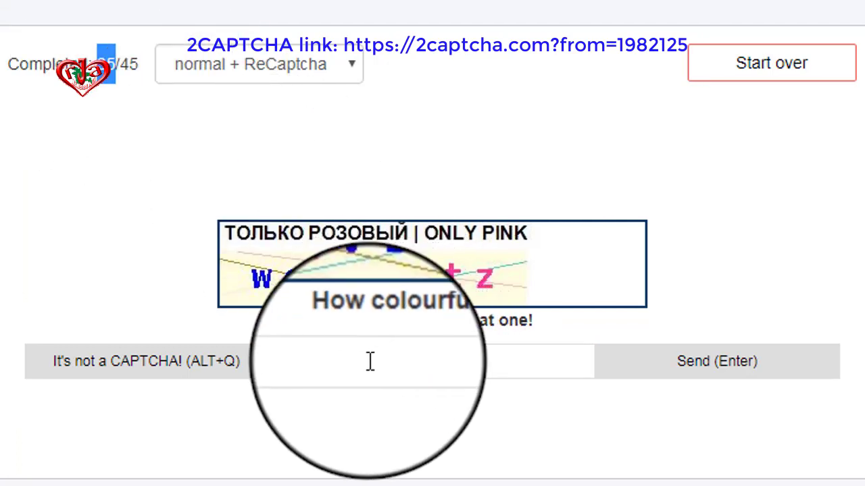
{"action": "left_click", "coordinate": [348, 356]}
{"action": "type", "text": "wcvdy"}
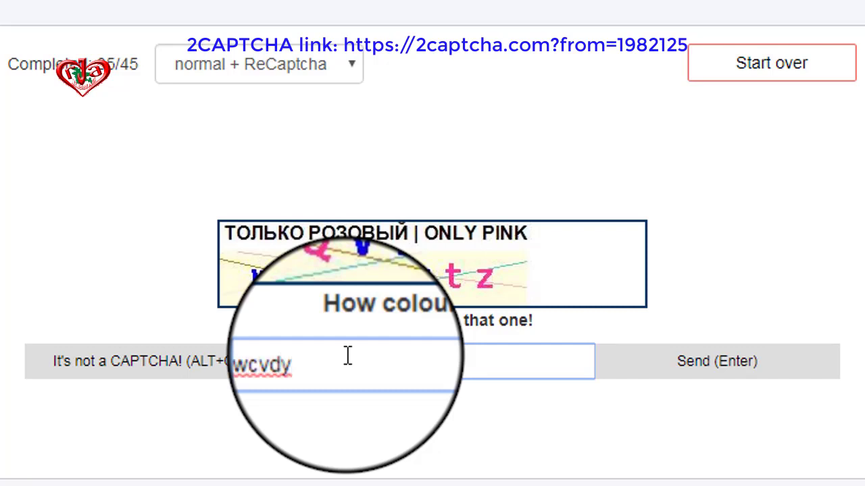
{"action": "key", "text": "Return"}
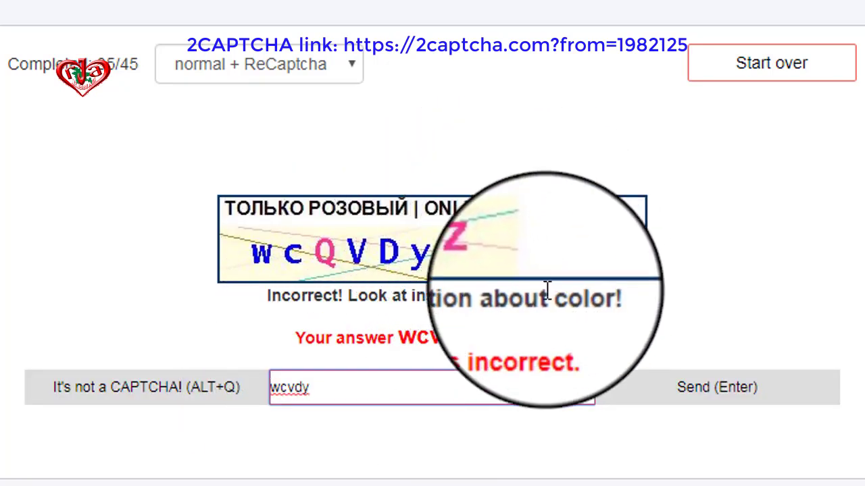
{"action": "left_click_drag", "start_coordinate": [342, 388], "coordinate": [258, 395]}
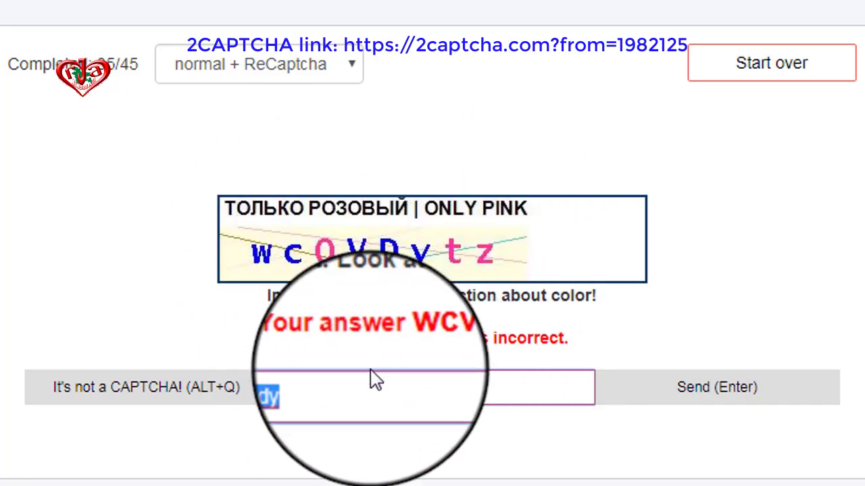
{"action": "left_click", "coordinate": [360, 384]}
{"action": "double_click", "coordinate": [359, 384]}
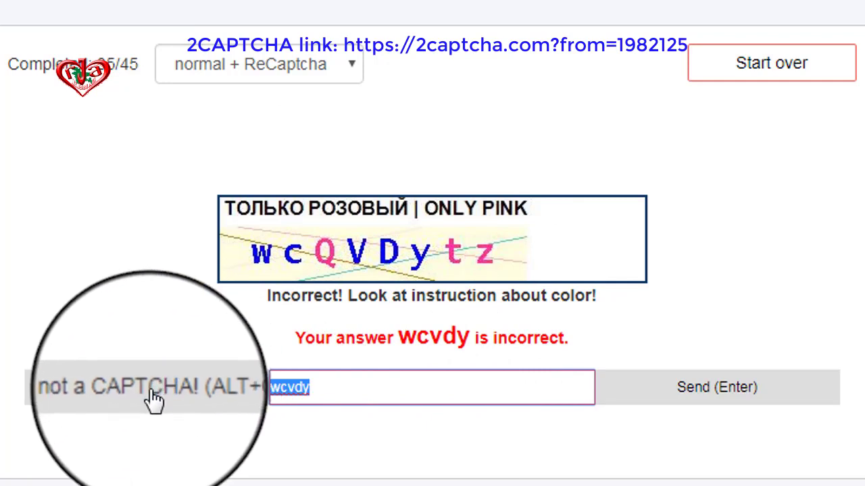
{"action": "type", "text": "qtz"}
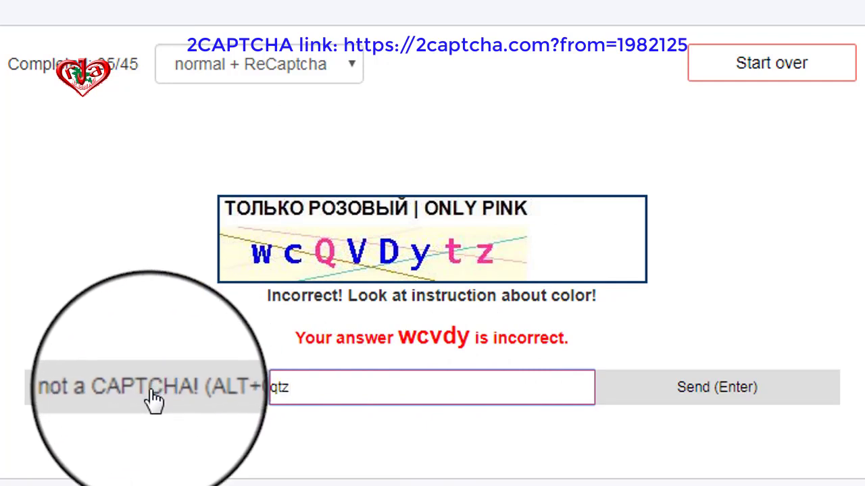
{"action": "key", "text": "Return"}
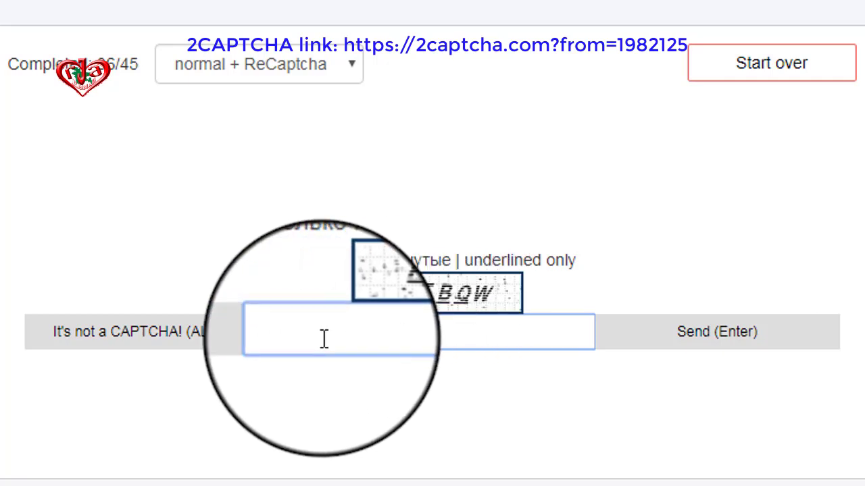
Answer the next three text captchas with aqtbq, disme and HNnXv
{"action": "type", "text": "aqt"}
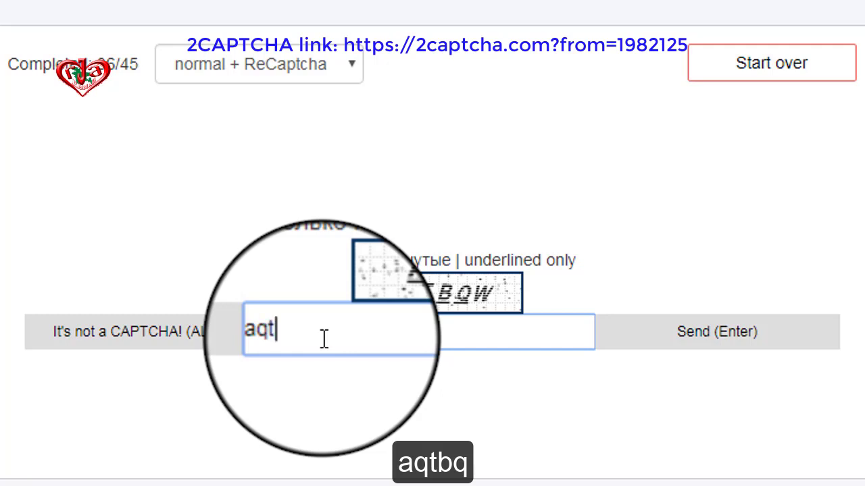
{"action": "type", "text": "q"}
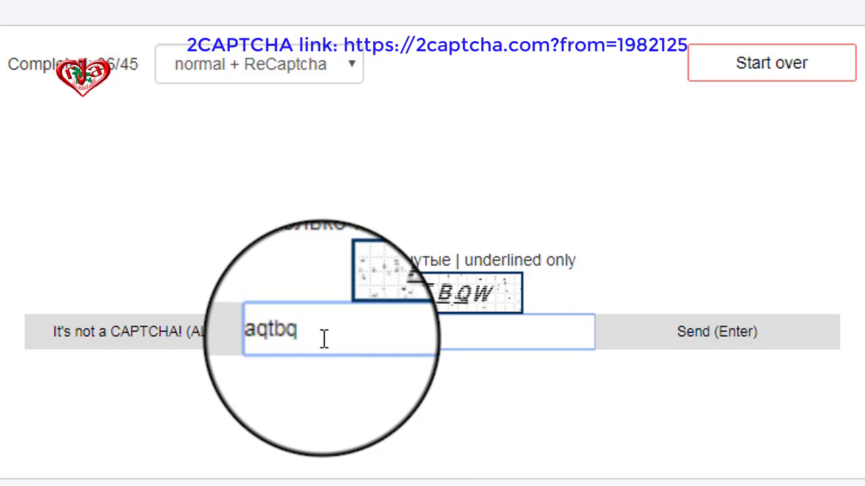
{"action": "key", "text": "Return"}
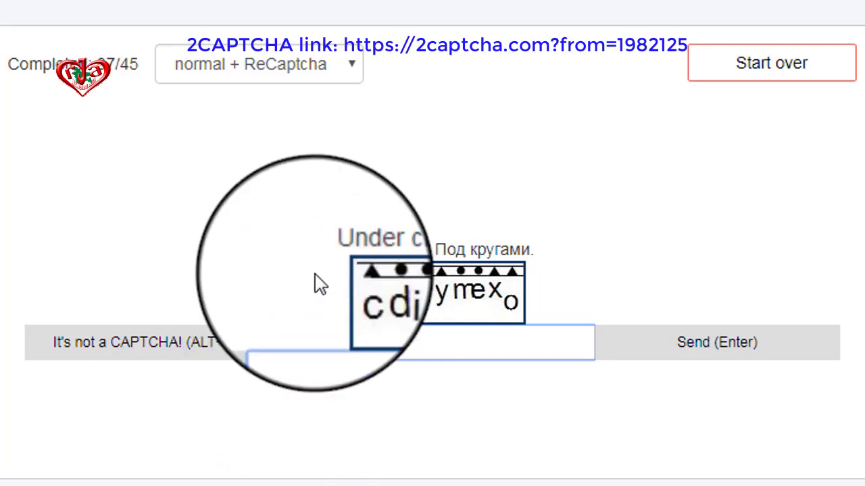
{"action": "left_click_drag", "start_coordinate": [331, 249], "coordinate": [426, 250]}
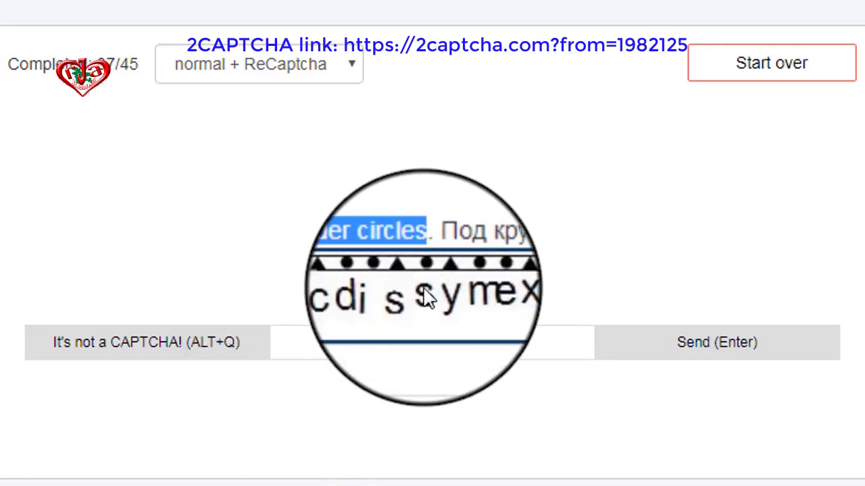
{"action": "left_click", "coordinate": [357, 346]}
{"action": "type", "text": "disme"}
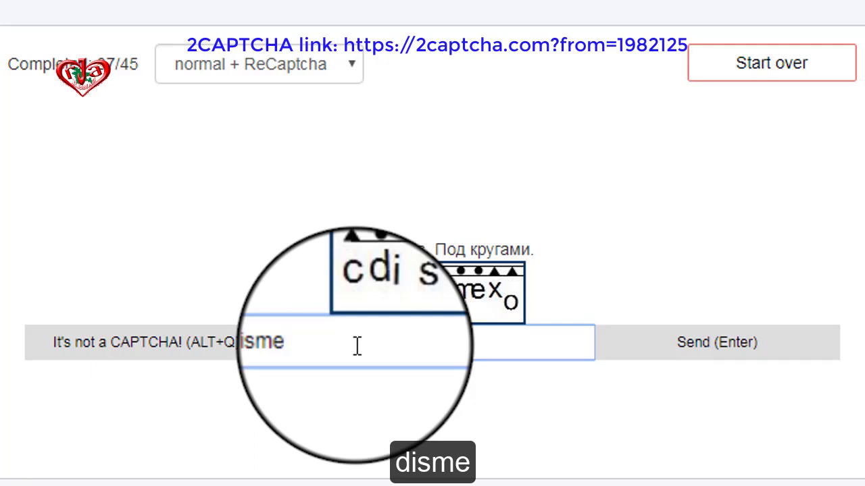
{"action": "key", "text": "Return"}
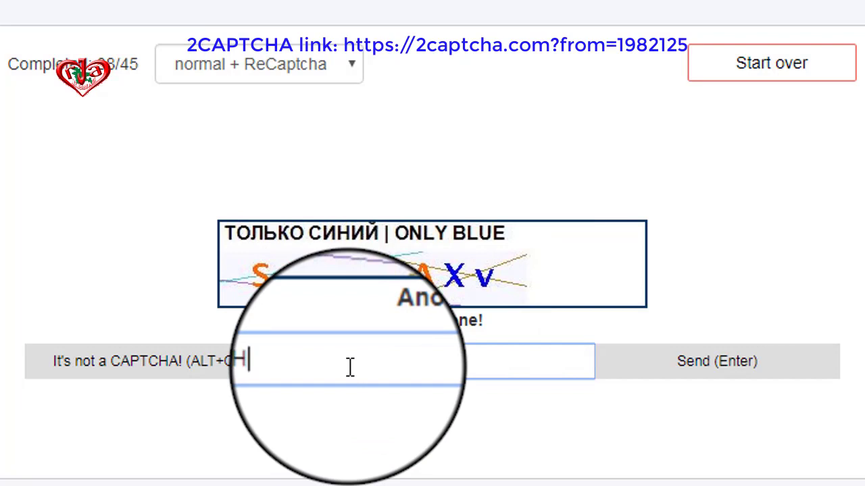
{"action": "type", "text": "hnnxv"}
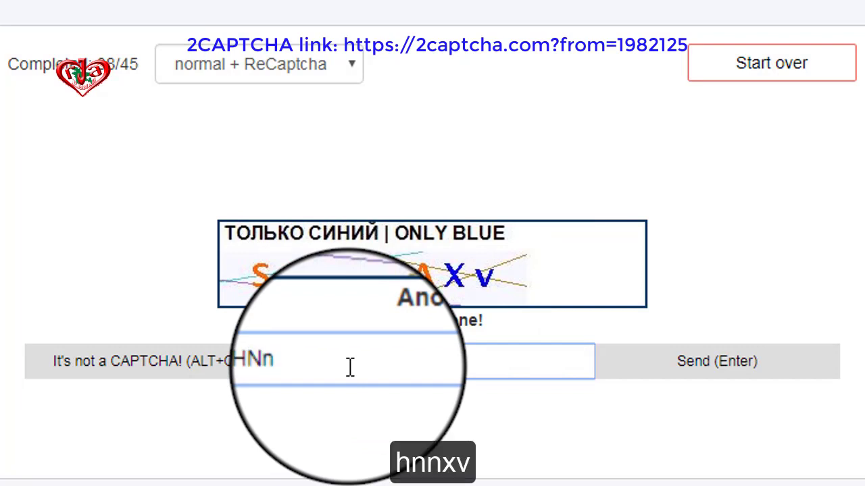
{"action": "type", "text": "X"}
{"action": "key", "text": "BackSpace"}
{"action": "type", "text": "v"}
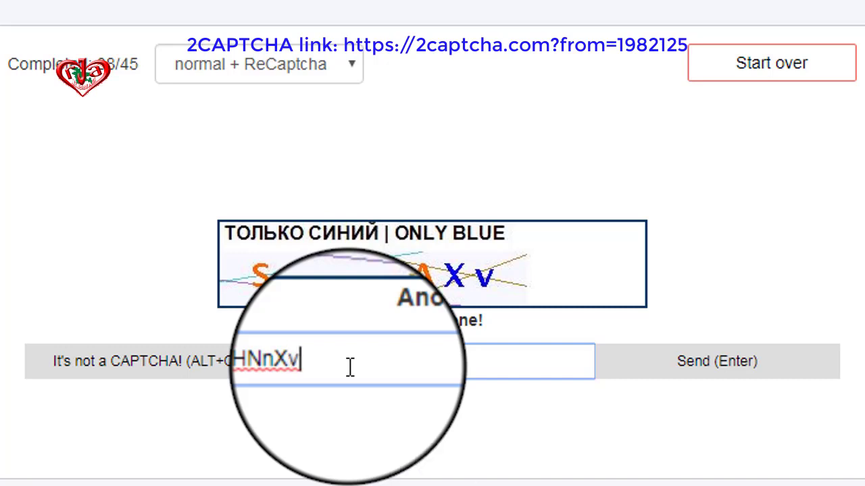
{"action": "key", "text": "Return"}
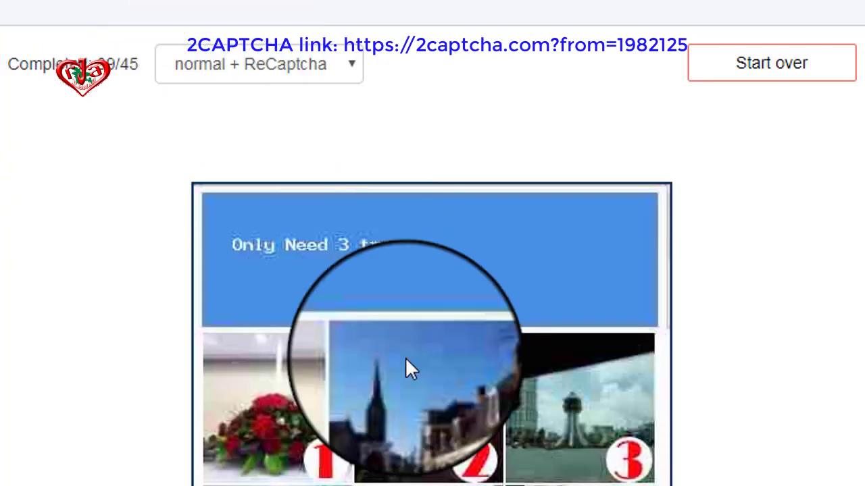
Inspect the trees grid and submit tiles 689 as the answer
{"action": "scroll", "coordinate": [431, 305], "scroll_direction": "down", "scroll_amount": 3}
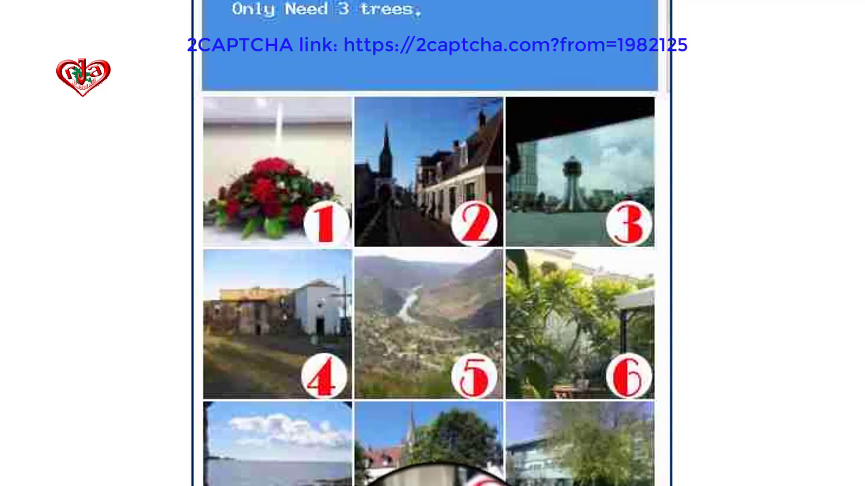
{"action": "scroll", "coordinate": [436, 459], "scroll_direction": "up", "scroll_amount": 2}
{"action": "scroll", "coordinate": [427, 478], "scroll_direction": "down", "scroll_amount": 4}
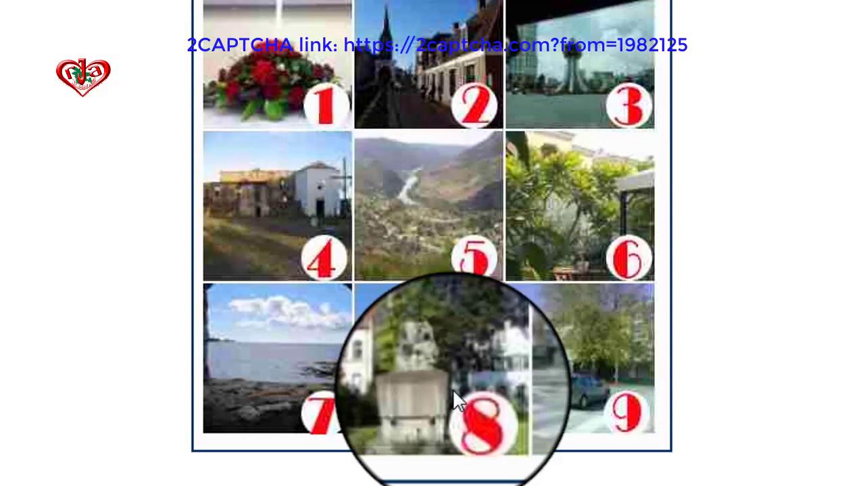
{"action": "scroll", "coordinate": [453, 405], "scroll_direction": "up", "scroll_amount": 4}
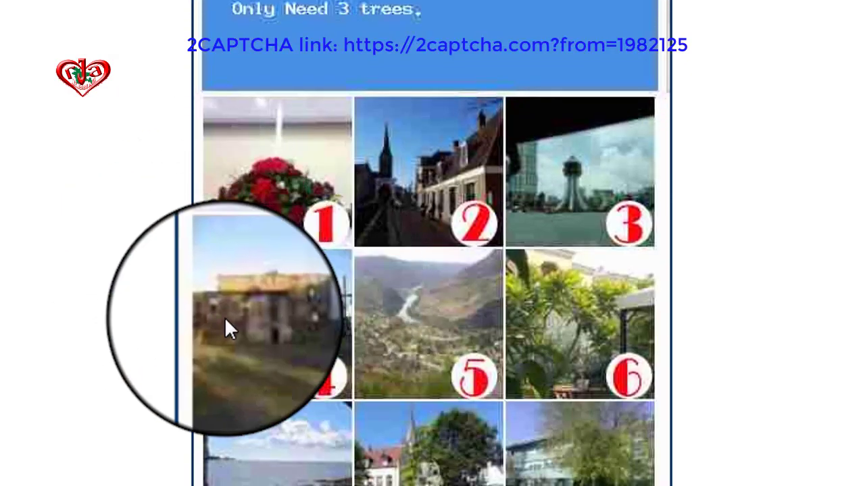
{"action": "scroll", "coordinate": [378, 257], "scroll_direction": "down", "scroll_amount": 1}
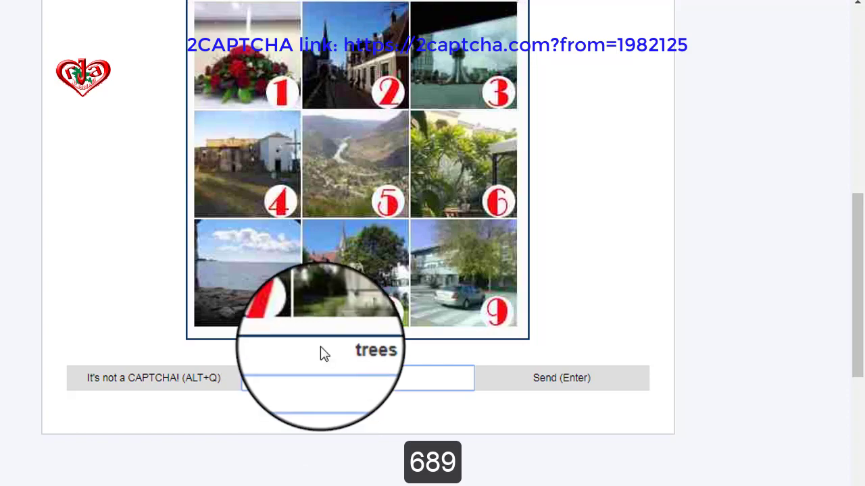
{"action": "scroll", "coordinate": [322, 346], "scroll_direction": "up", "scroll_amount": 4}
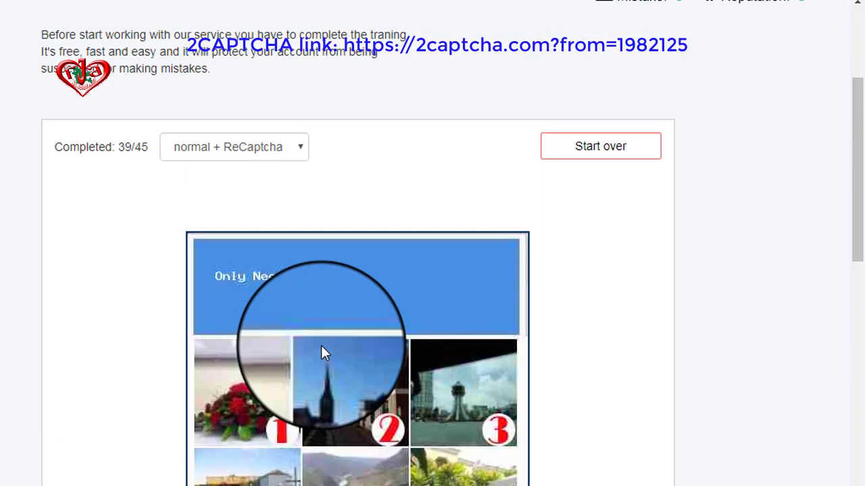
{"action": "key", "text": "Return"}
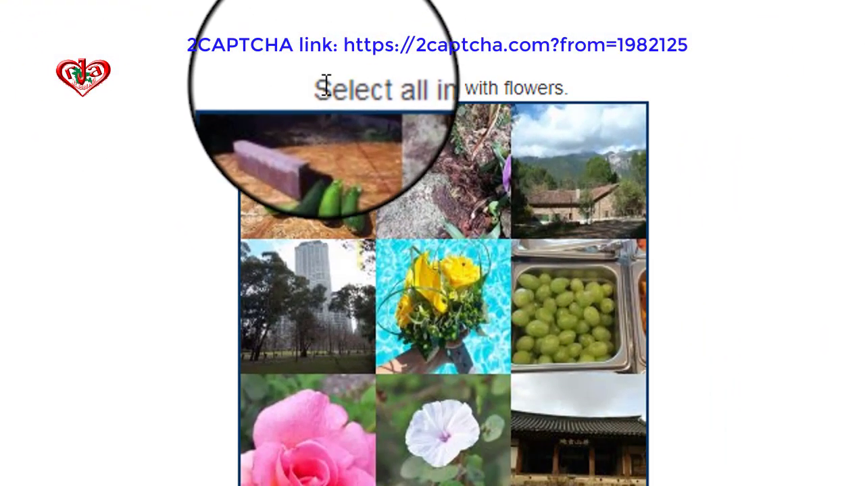
Submit 578 as the flower tiles answer
{"action": "mouse_move", "coordinate": [324, 85]}
{"action": "left_mouse_down"}
{"action": "mouse_move", "coordinate": [475, 106]}
{"action": "mouse_move", "coordinate": [564, 92]}
{"action": "left_mouse_up"}
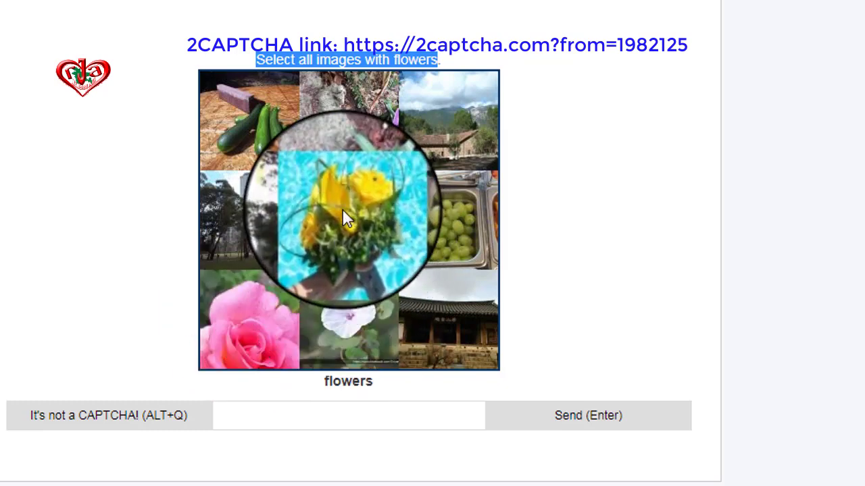
{"action": "left_click", "coordinate": [317, 414]}
{"action": "type", "text": "578"}
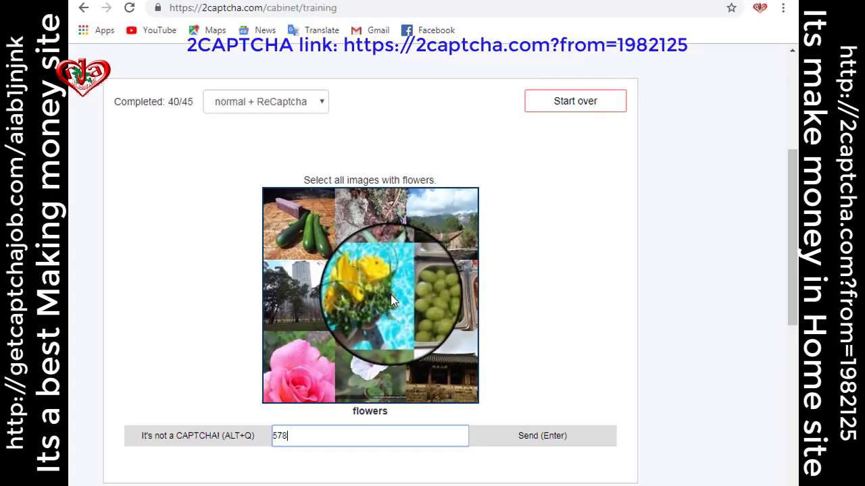
{"action": "key", "text": "Return"}
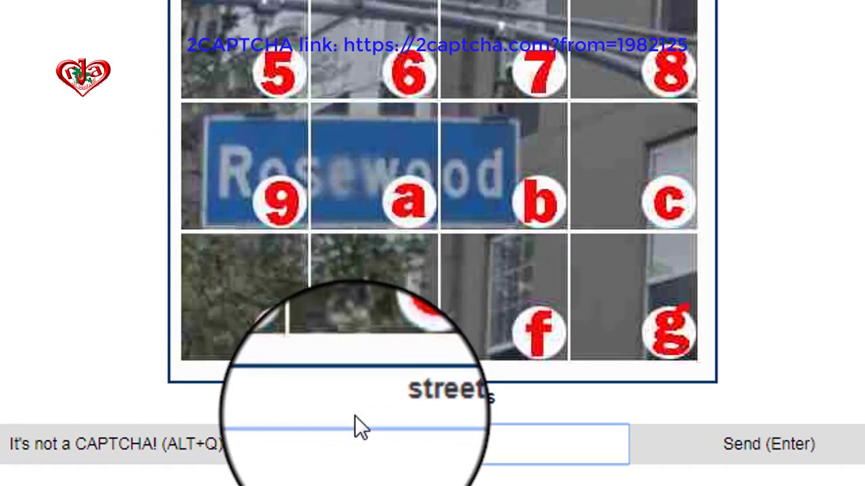
Answer the street-sign captcha 9ab, then select house-number tiles 1, 7 and 8 and send
{"action": "type", "text": "9ab"}
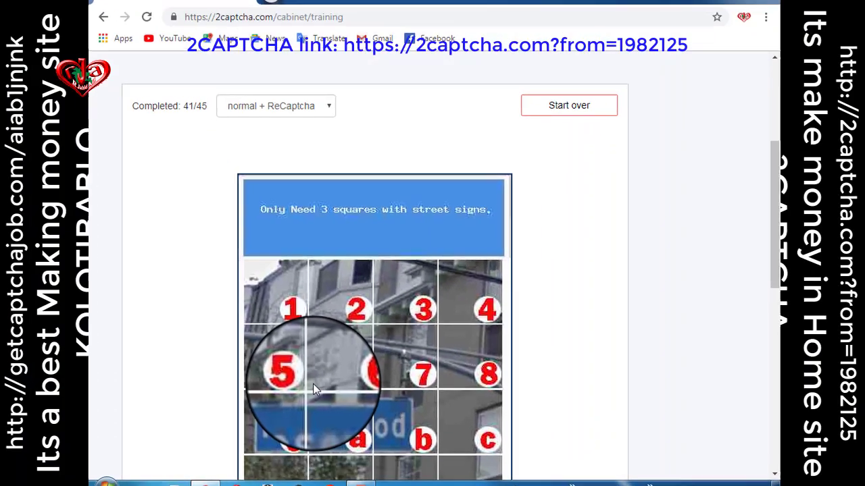
{"action": "key", "text": "Return"}
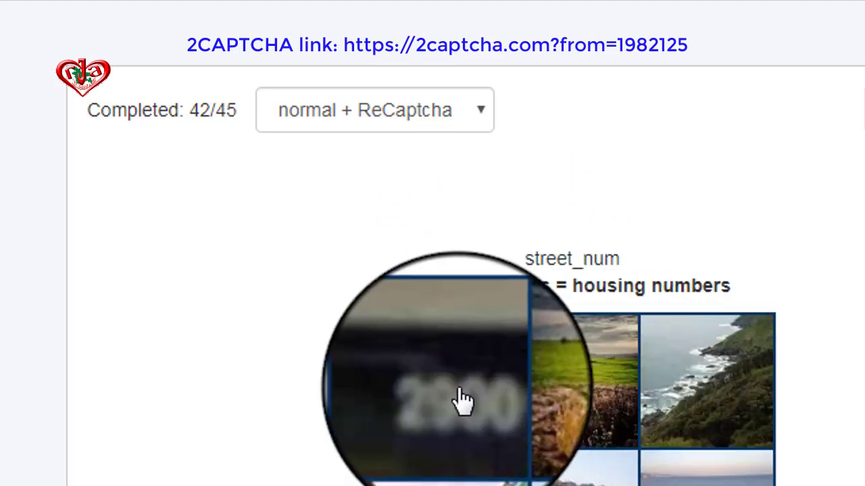
{"action": "left_click", "coordinate": [460, 400]}
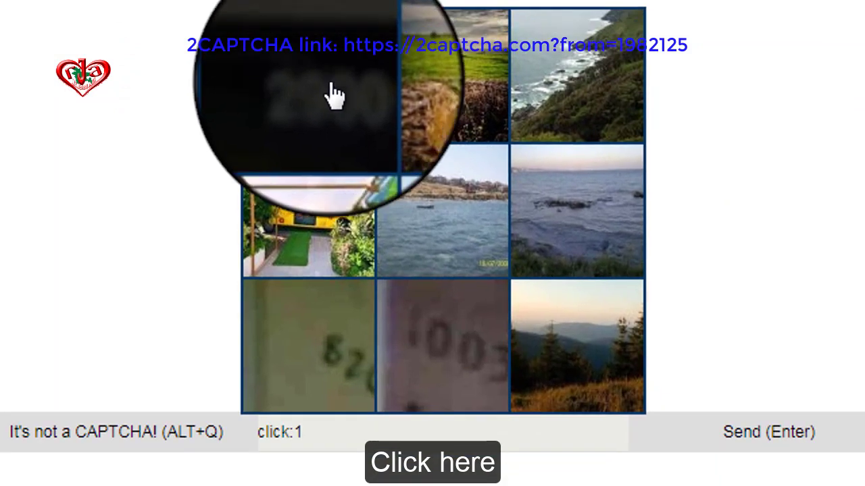
{"action": "left_click", "coordinate": [341, 358]}
{"action": "left_click", "coordinate": [440, 356]}
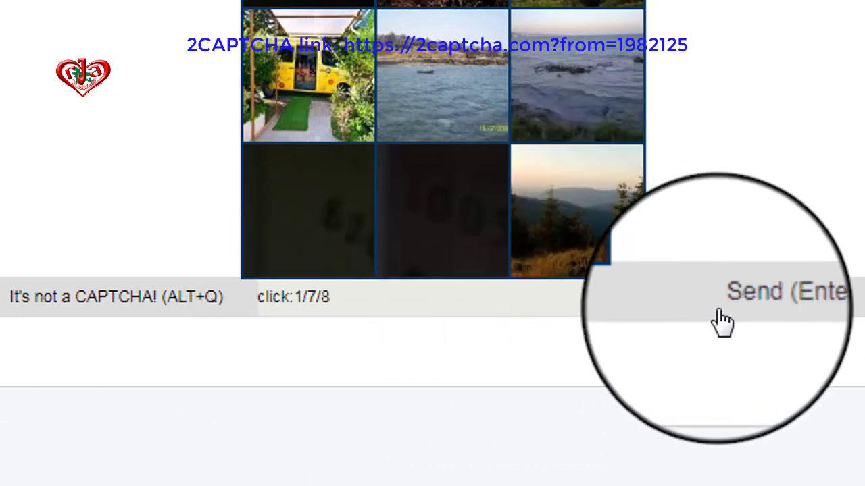
{"action": "left_click", "coordinate": [786, 309]}
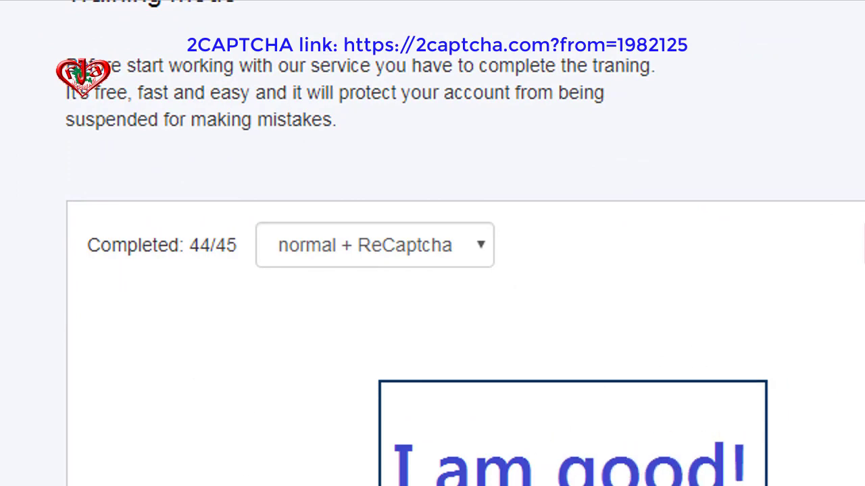
Scroll down to reveal the note confirming the final exam is passed
{"action": "scroll", "coordinate": [331, 413], "scroll_direction": "down", "scroll_amount": 5}
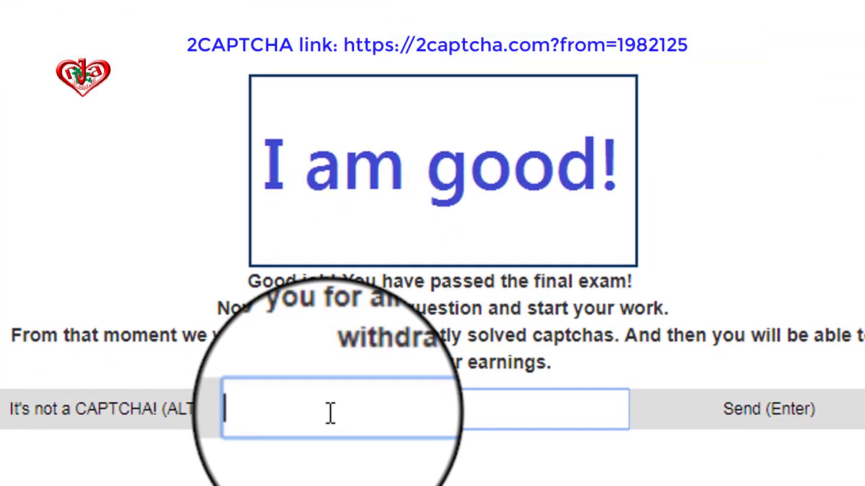
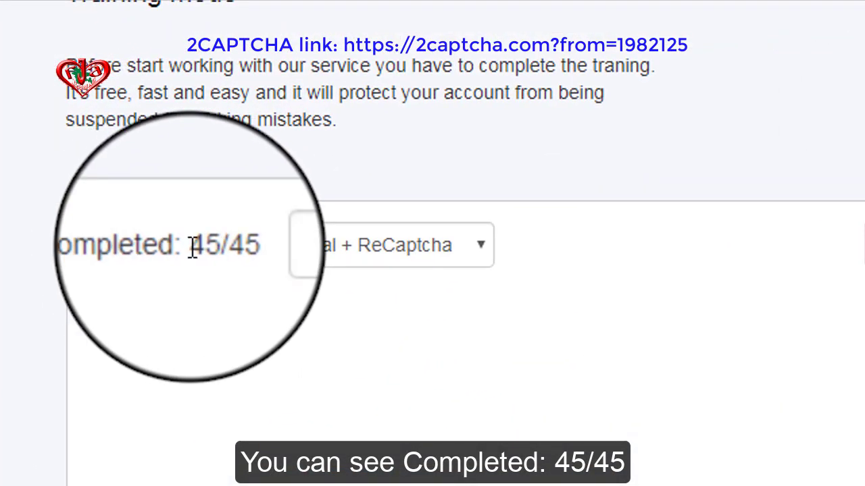
Leave the completed 45/45 training and start receiving captchas on the work page
{"action": "left_click_drag", "start_coordinate": [193, 248], "coordinate": [260, 247]}
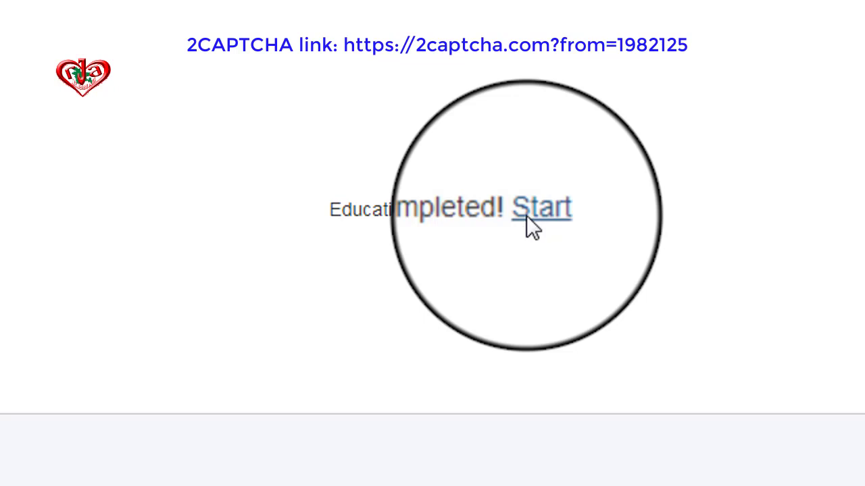
{"action": "left_click", "coordinate": [529, 212]}
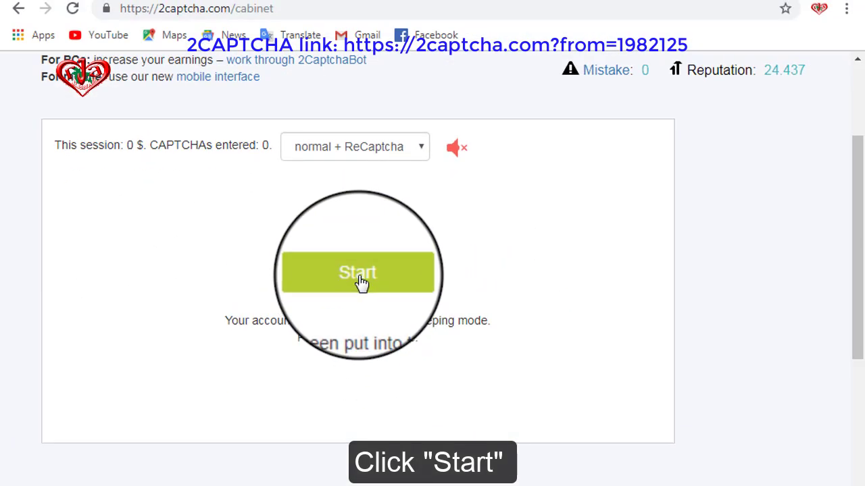
{"action": "left_click", "coordinate": [361, 282]}
Submit the typed captcha answer and report the scribbled image as not a captcha
{"action": "scroll", "coordinate": [325, 338], "scroll_direction": "up", "scroll_amount": 2}
{"action": "type", "text": "vzhn"}
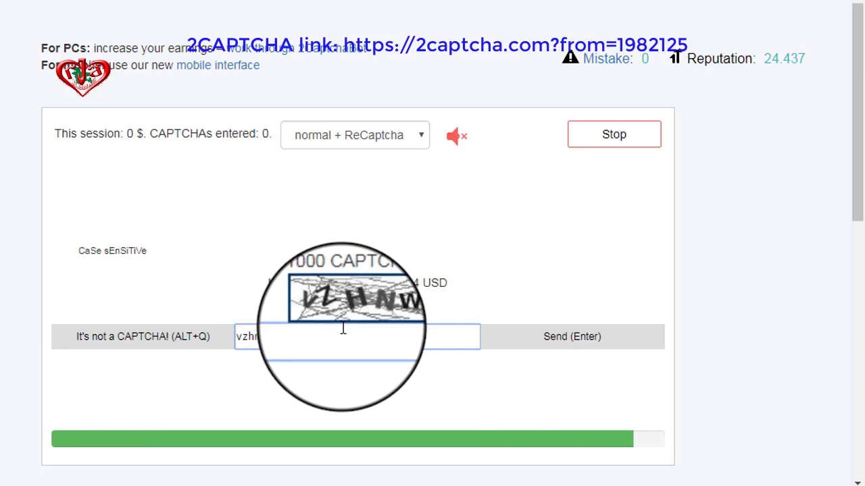
{"action": "key", "text": "Return"}
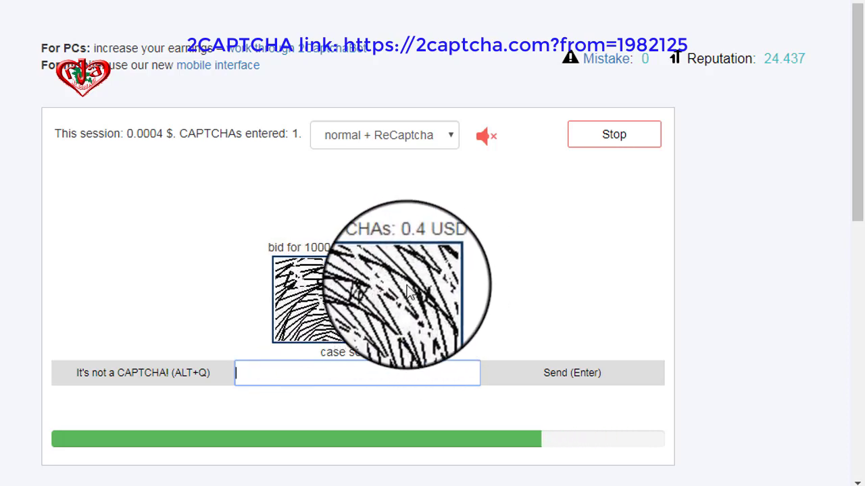
{"action": "left_click", "coordinate": [147, 383]}
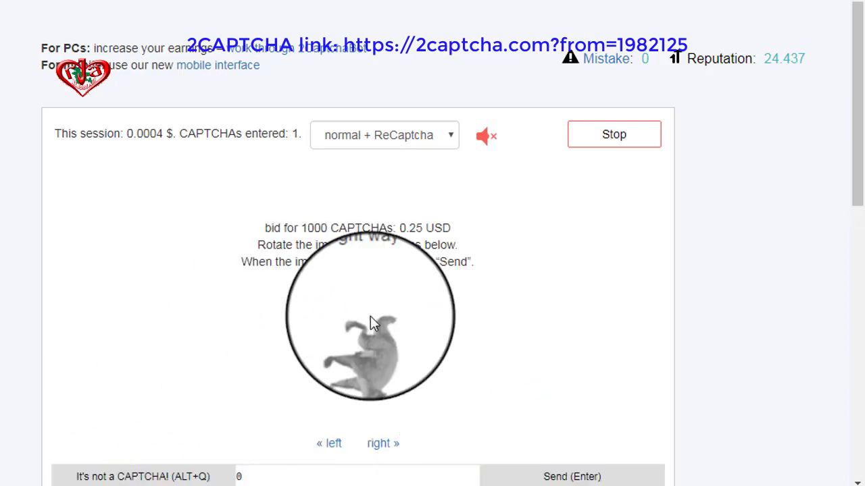
Send the rotation captcha with the animal turned upright to -102
{"action": "scroll", "coordinate": [382, 297], "scroll_direction": "down", "scroll_amount": 2}
{"action": "scroll", "coordinate": [394, 304], "scroll_direction": "up", "scroll_amount": 1}
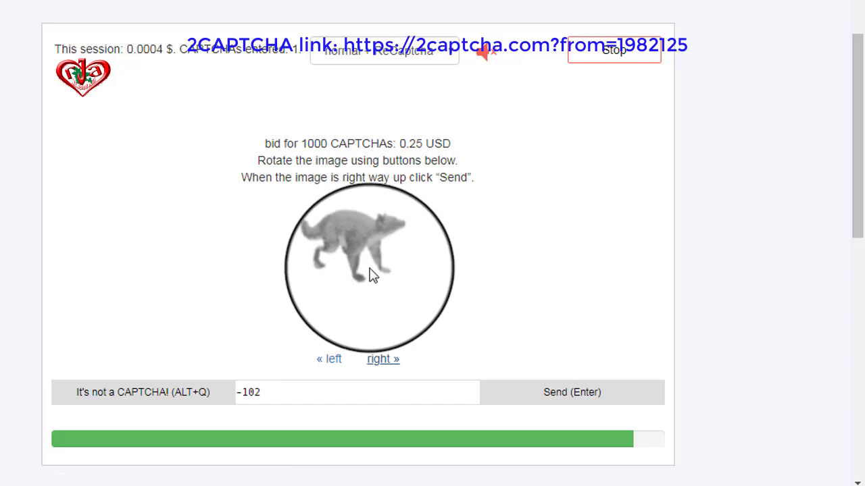
{"action": "left_click", "coordinate": [580, 398]}
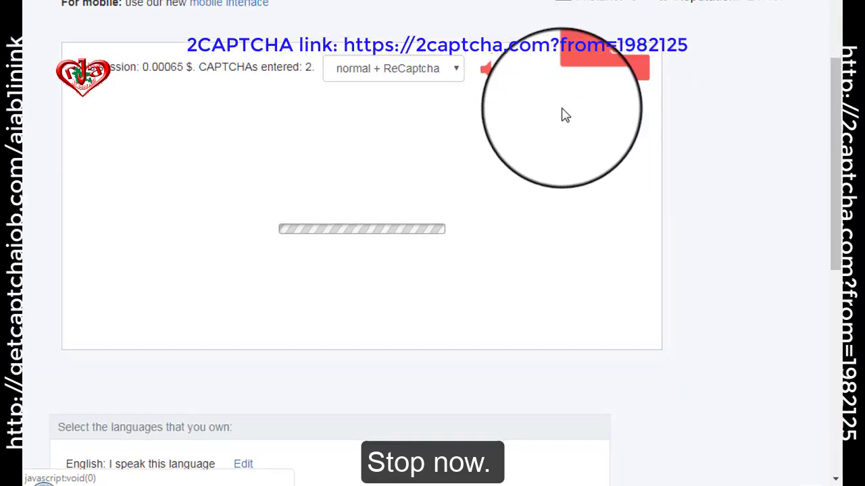
Stop solving captchas, preview the mobile interface in a new tab, then close it
{"action": "left_click", "coordinate": [565, 116]}
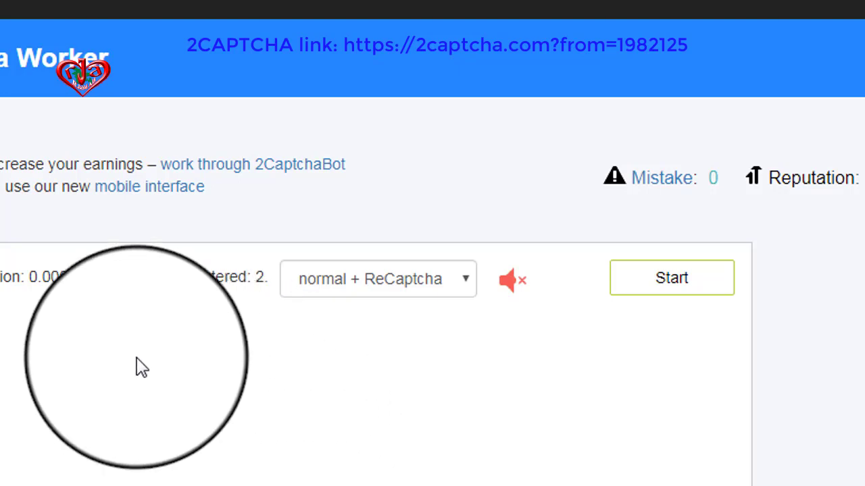
{"action": "right_click", "coordinate": [167, 201]}
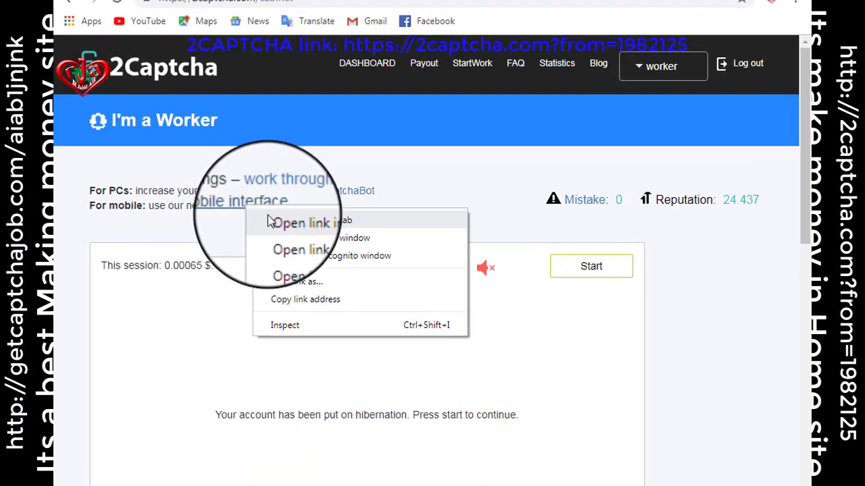
{"action": "left_click", "coordinate": [300, 224]}
{"action": "left_click", "coordinate": [324, 10]}
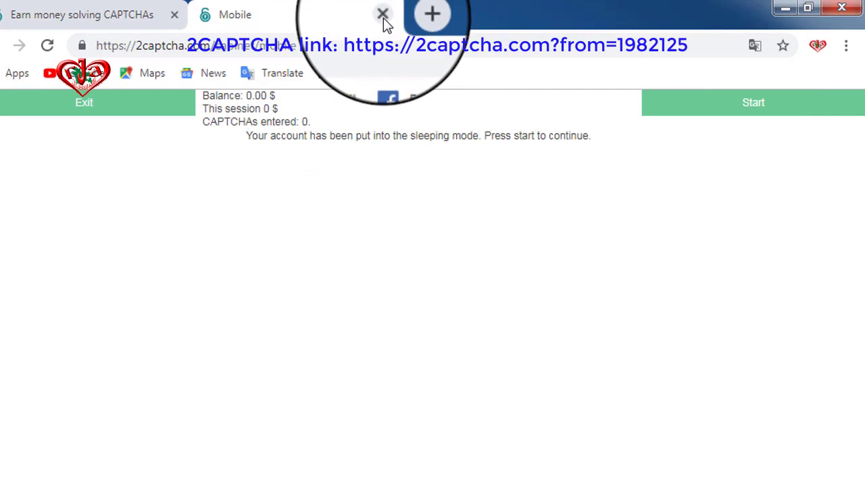
{"action": "left_click", "coordinate": [382, 14]}
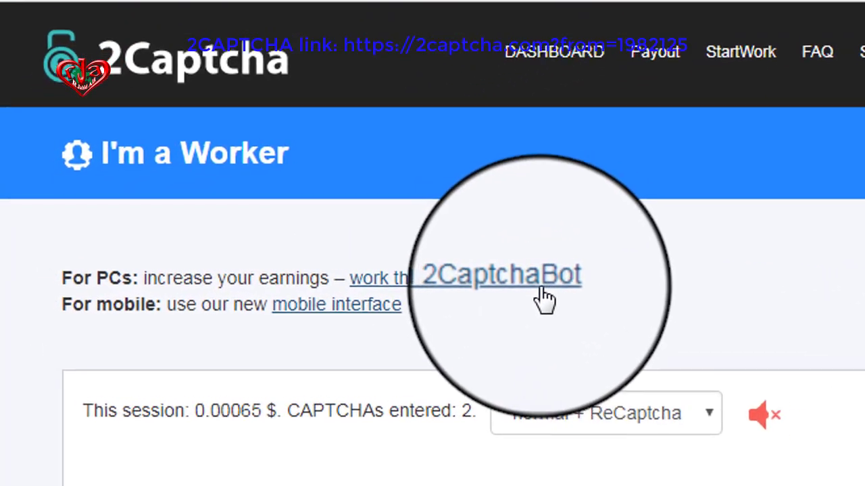
Follow the 2CaptchaBot link and browse the Software for Workers FAQ listing RuCaptcha Bot X and CaptchaBotRS
{"action": "left_click", "coordinate": [550, 285]}
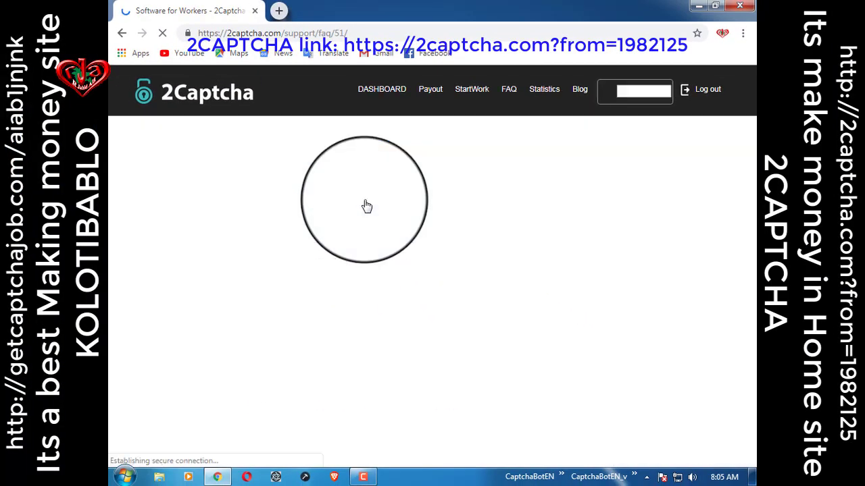
{"action": "scroll", "coordinate": [369, 298], "scroll_direction": "down", "scroll_amount": 1}
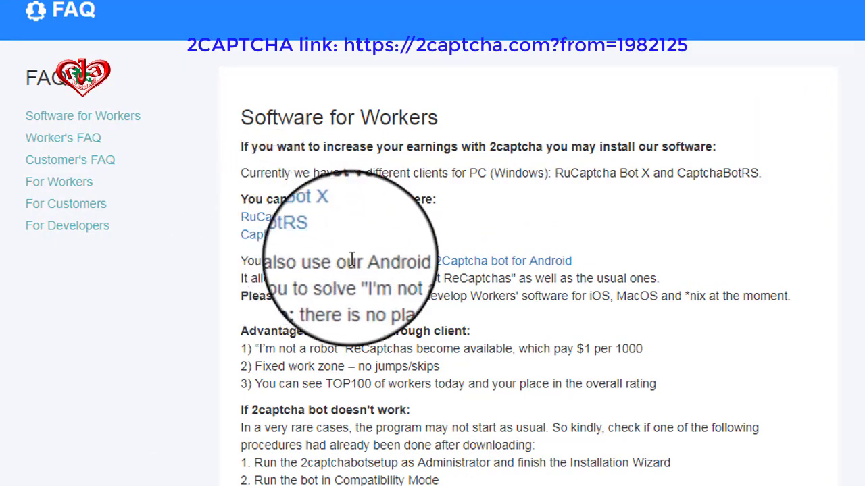
{"action": "scroll", "coordinate": [368, 349], "scroll_direction": "down", "scroll_amount": 2}
{"action": "scroll", "coordinate": [368, 349], "scroll_direction": "down", "scroll_amount": 2}
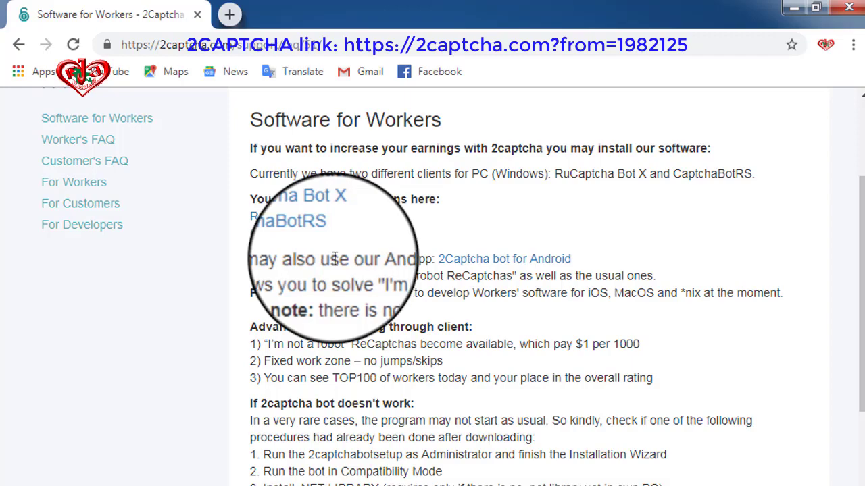
{"action": "scroll", "coordinate": [334, 259], "scroll_direction": "down", "scroll_amount": 2}
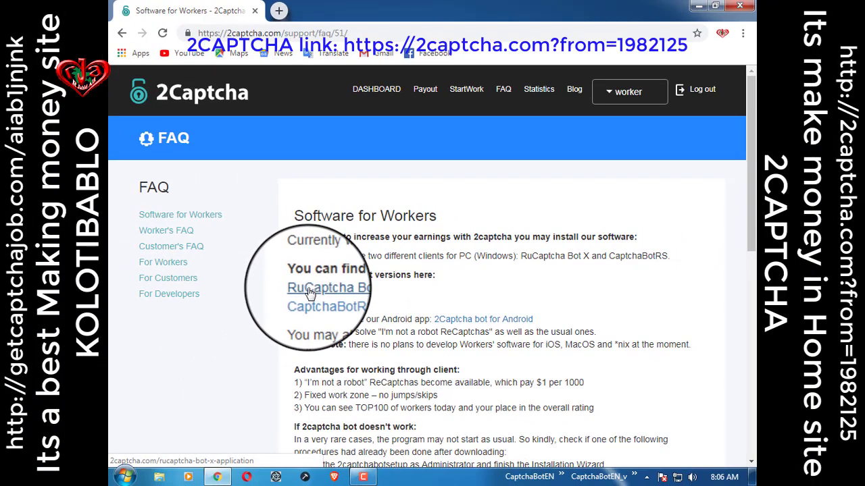
{"action": "left_click", "coordinate": [561, 477]}
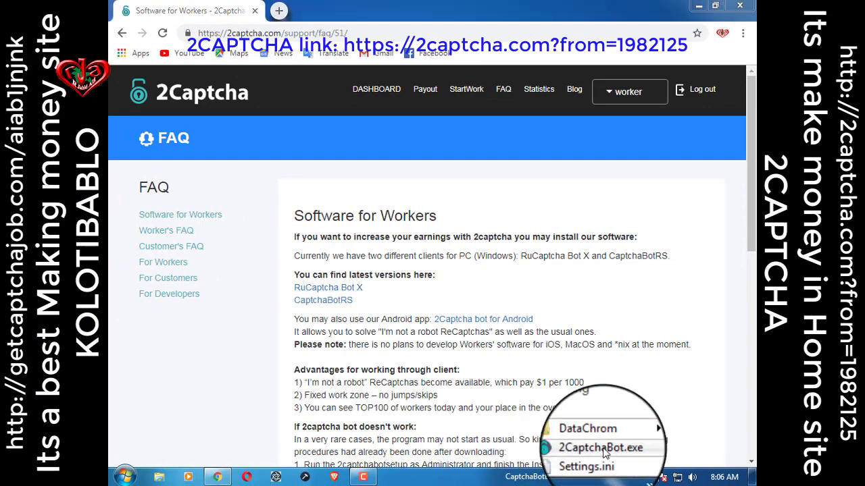
Launch 2CaptchaBot.exe, allow it to run, and position its window near the top
{"action": "left_click", "coordinate": [601, 447]}
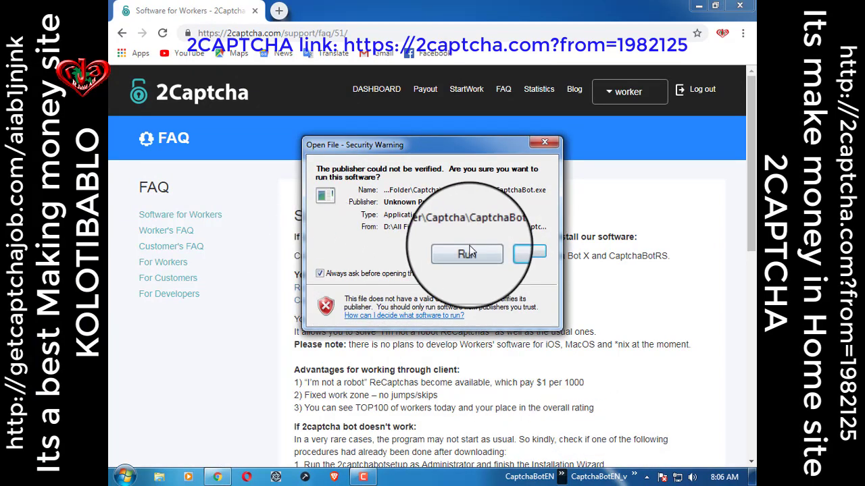
{"action": "key", "text": "Return"}
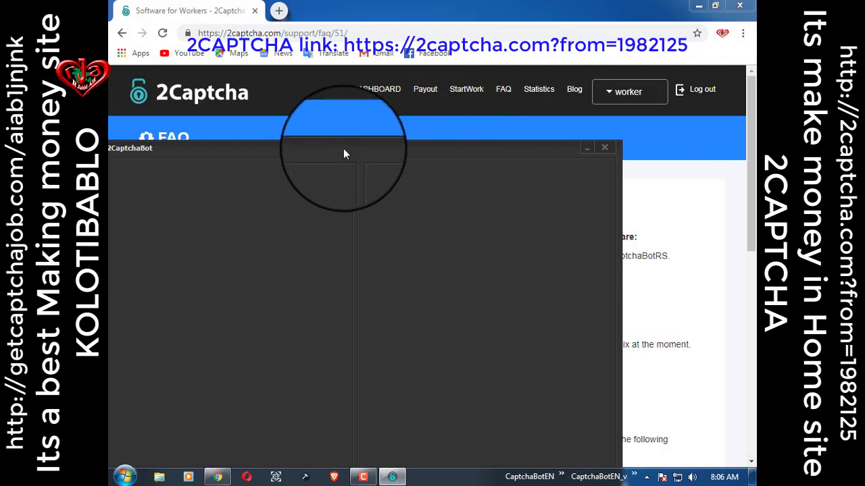
{"action": "mouse_move", "coordinate": [344, 149]}
{"action": "left_mouse_down"}
{"action": "mouse_move", "coordinate": [420, 52]}
{"action": "mouse_move", "coordinate": [413, 41]}
{"action": "left_mouse_up"}
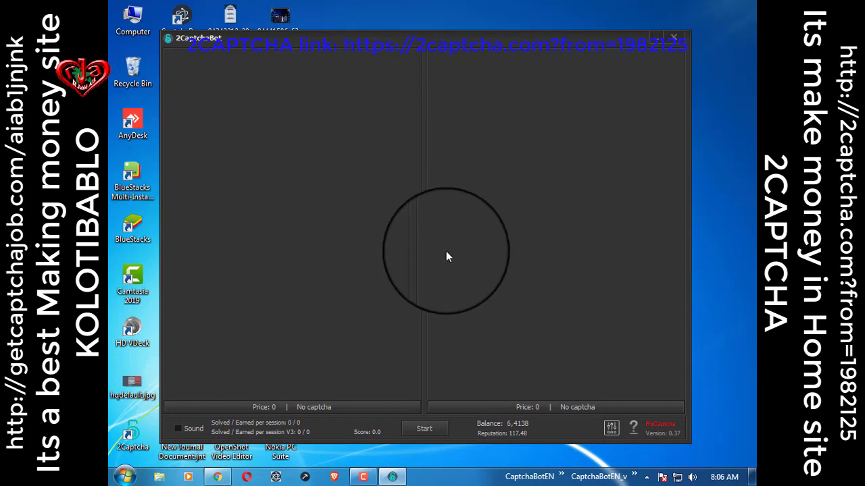
{"action": "left_click_drag", "start_coordinate": [353, 38], "coordinate": [333, 31]}
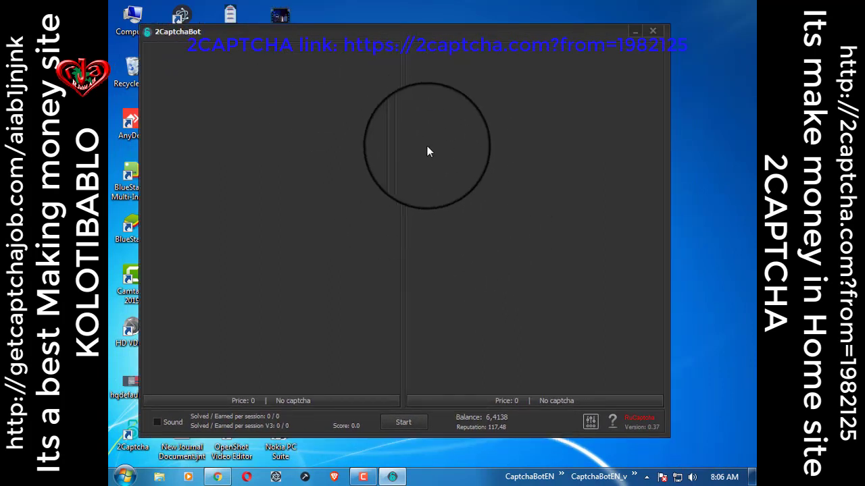
{"action": "mouse_move", "coordinate": [300, 30]}
{"action": "left_mouse_down"}
{"action": "mouse_move", "coordinate": [338, 30]}
{"action": "mouse_move", "coordinate": [332, 41]}
{"action": "left_mouse_up"}
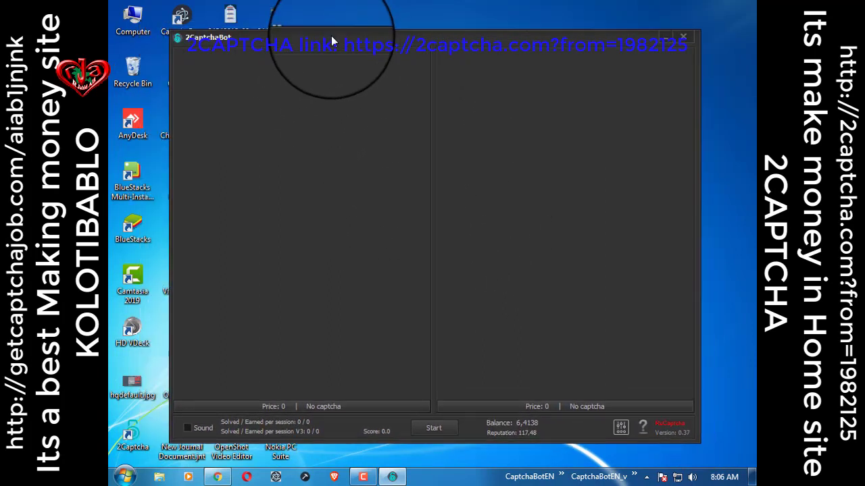
Switch the bot's style theme to the dark Carbon style in Settings
{"action": "left_click", "coordinate": [622, 428]}
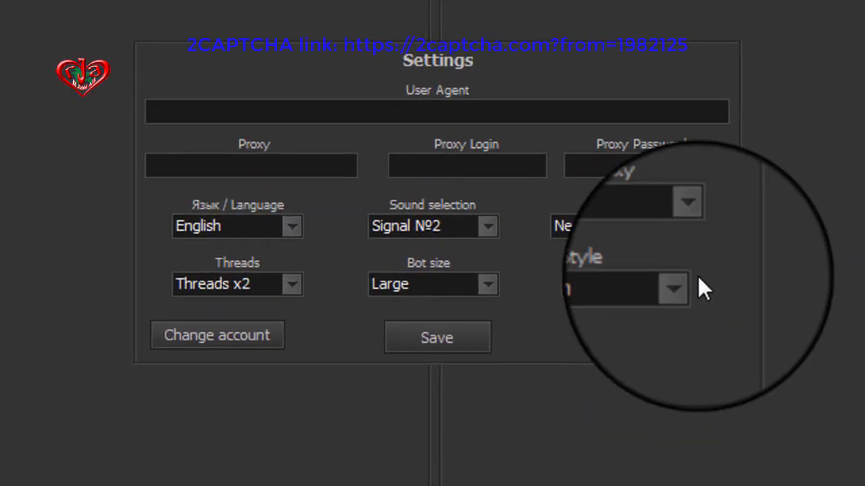
{"action": "left_click", "coordinate": [673, 289]}
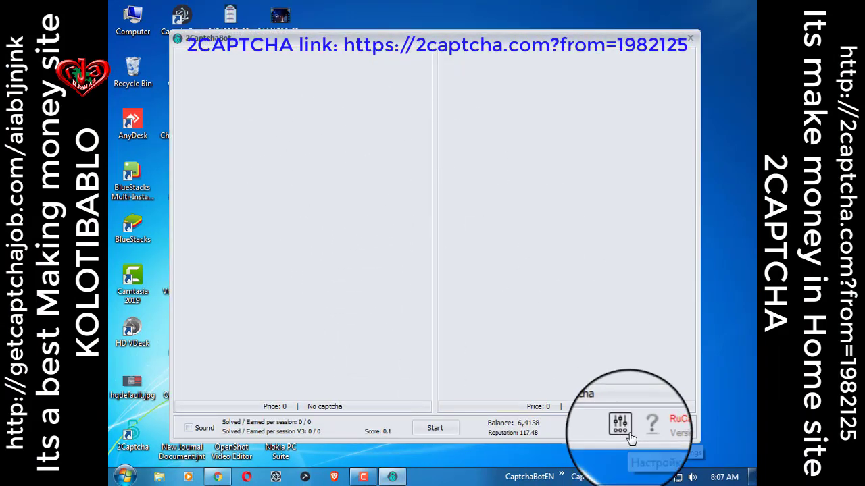
{"action": "left_click", "coordinate": [625, 430]}
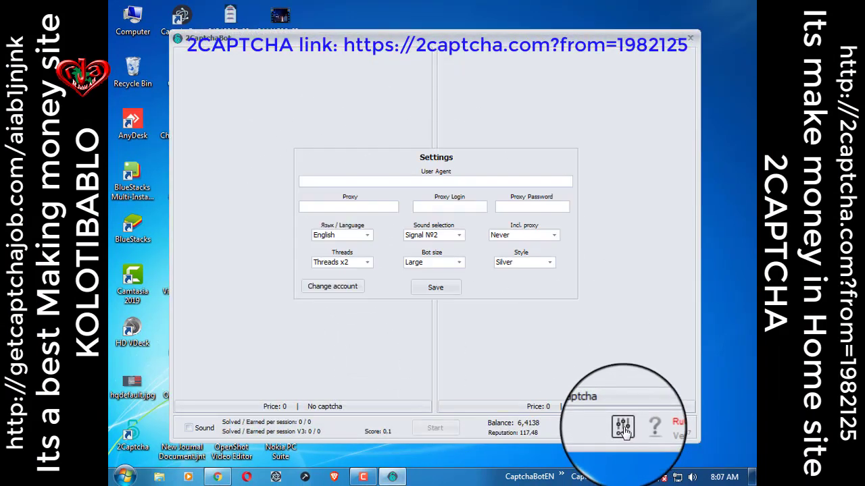
{"action": "left_click", "coordinate": [535, 263]}
{"action": "left_click", "coordinate": [516, 281]}
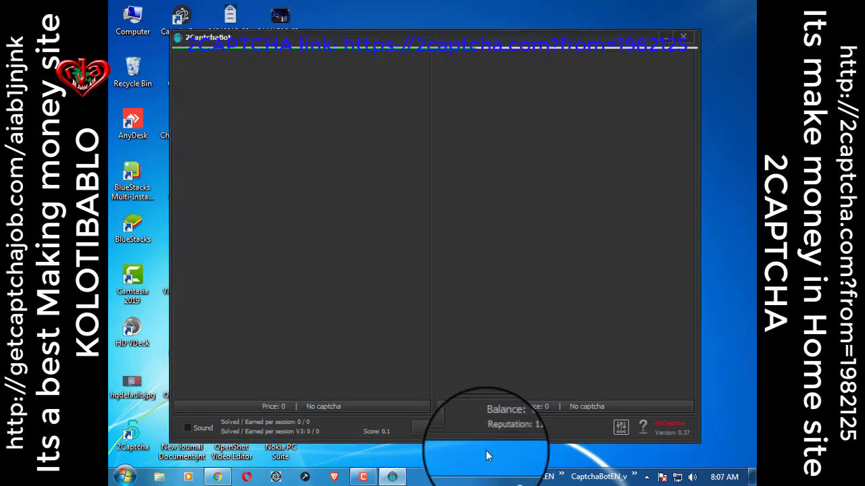
Enable Change account's API key, select the stored key, and stop the bot
{"action": "left_click", "coordinate": [620, 427]}
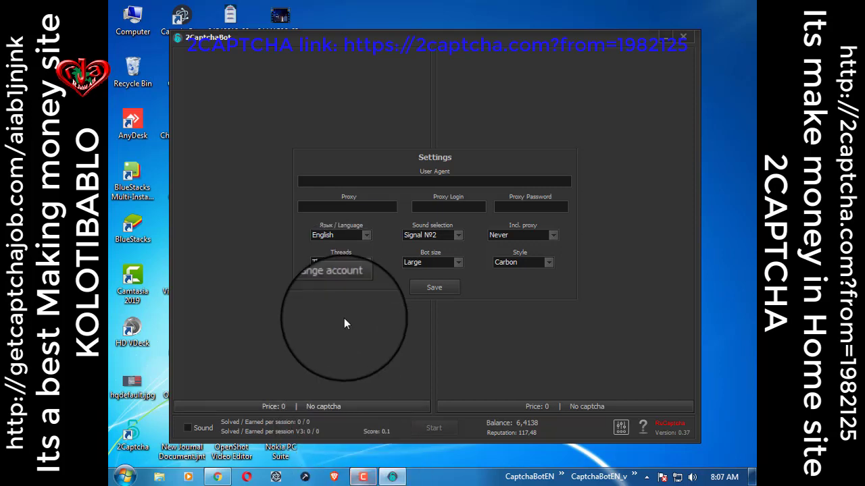
{"action": "left_click", "coordinate": [332, 289]}
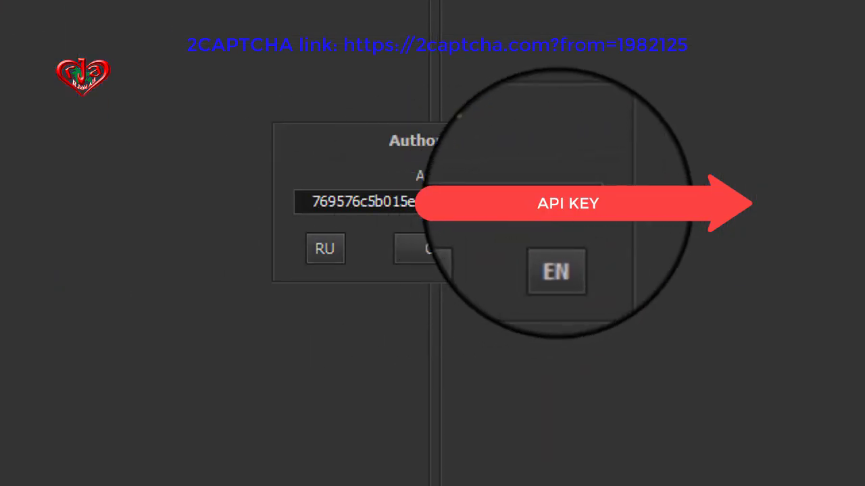
{"action": "left_click_drag", "start_coordinate": [514, 203], "coordinate": [377, 202]}
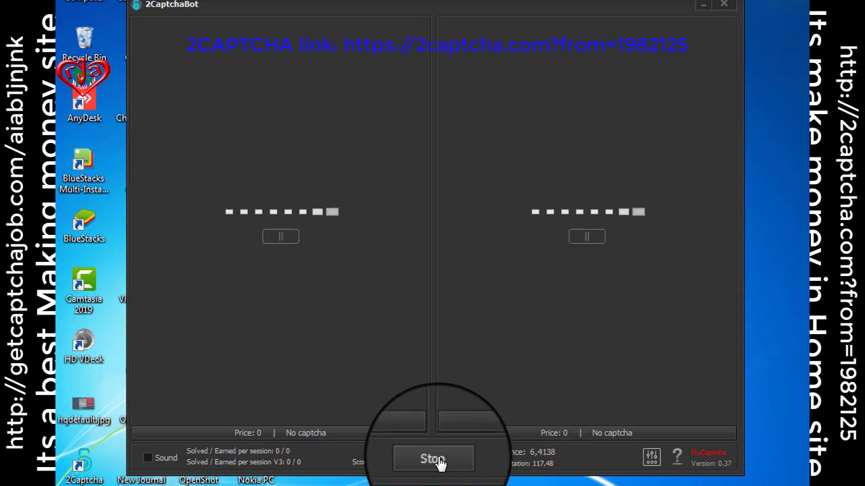
{"action": "left_click", "coordinate": [437, 431]}
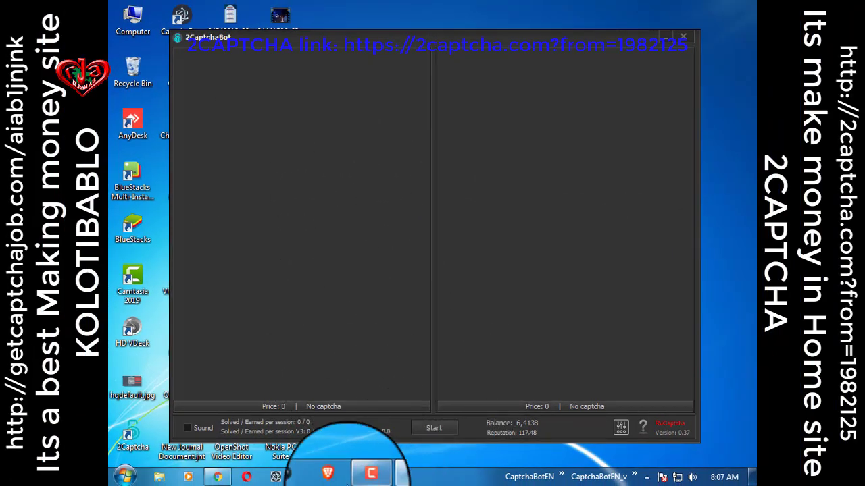
{"action": "left_click", "coordinate": [226, 478]}
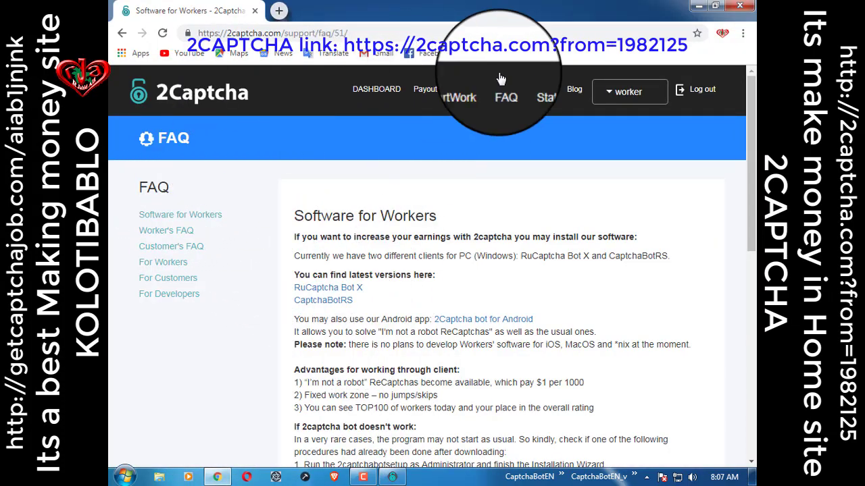
Scroll through the RuCaptcha Bot X page's settings section and select the API key text
{"action": "scroll", "coordinate": [485, 288], "scroll_direction": "down", "scroll_amount": 3}
{"action": "scroll", "coordinate": [484, 288], "scroll_direction": "up", "scroll_amount": 3}
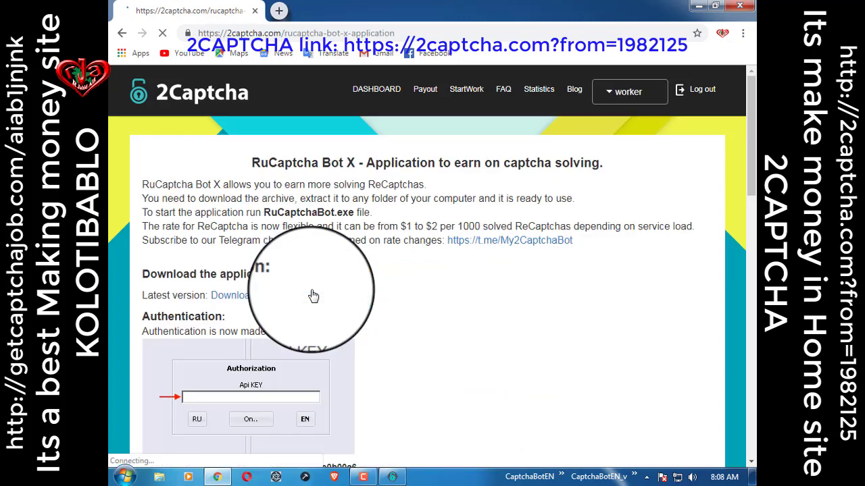
{"action": "scroll", "coordinate": [355, 305], "scroll_direction": "down", "scroll_amount": 6}
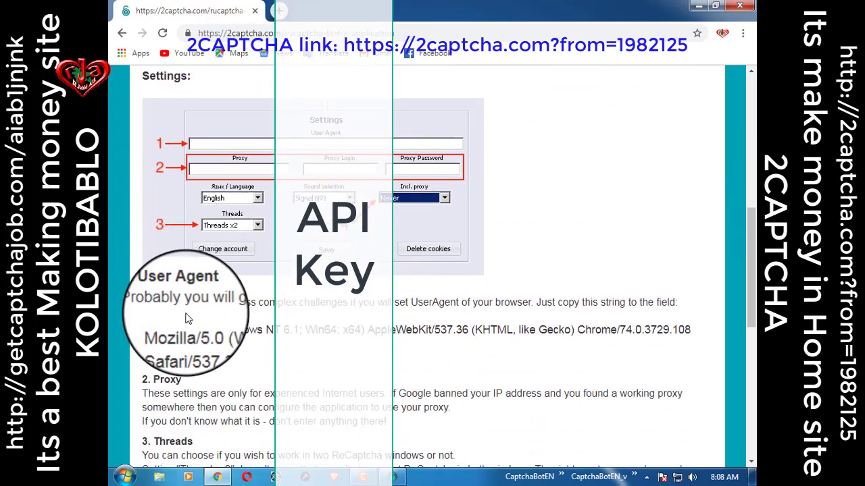
{"action": "scroll", "coordinate": [263, 305], "scroll_direction": "down", "scroll_amount": 2}
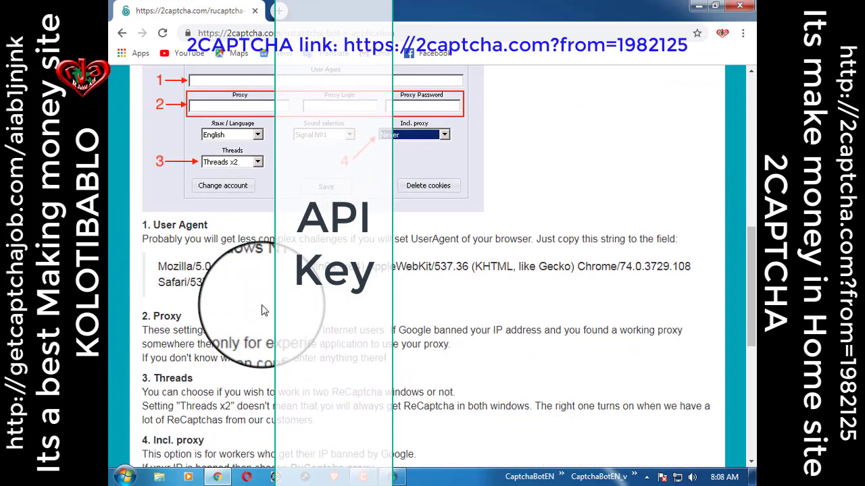
{"action": "scroll", "coordinate": [262, 310], "scroll_direction": "down", "scroll_amount": 4}
{"action": "scroll", "coordinate": [264, 310], "scroll_direction": "up", "scroll_amount": 6}
{"action": "scroll", "coordinate": [263, 305], "scroll_direction": "up", "scroll_amount": 5}
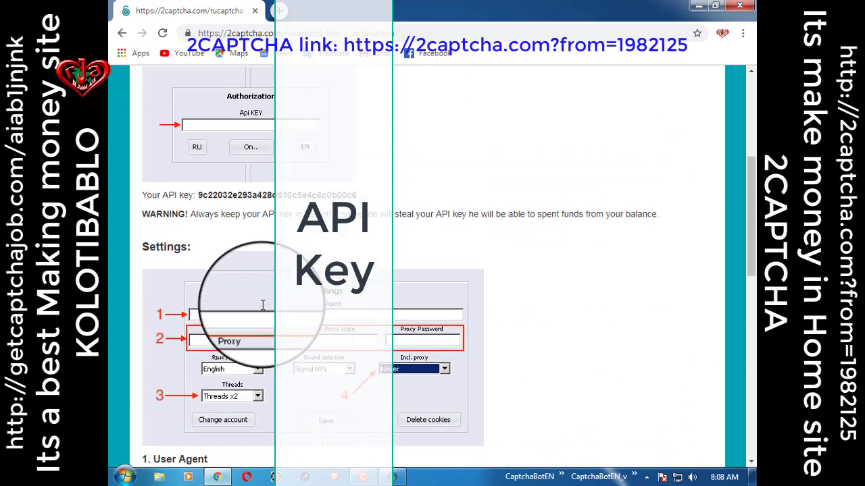
{"action": "scroll", "coordinate": [222, 264], "scroll_direction": "up", "scroll_amount": 2}
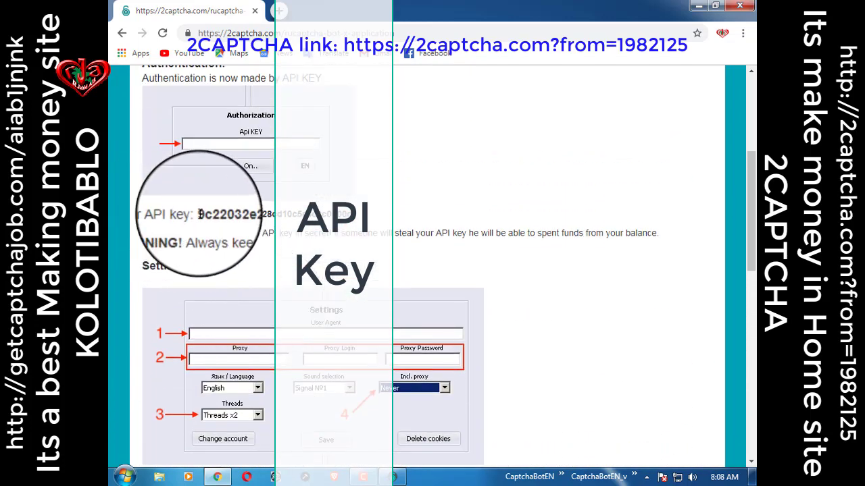
{"action": "left_click_drag", "start_coordinate": [198, 214], "coordinate": [307, 229]}
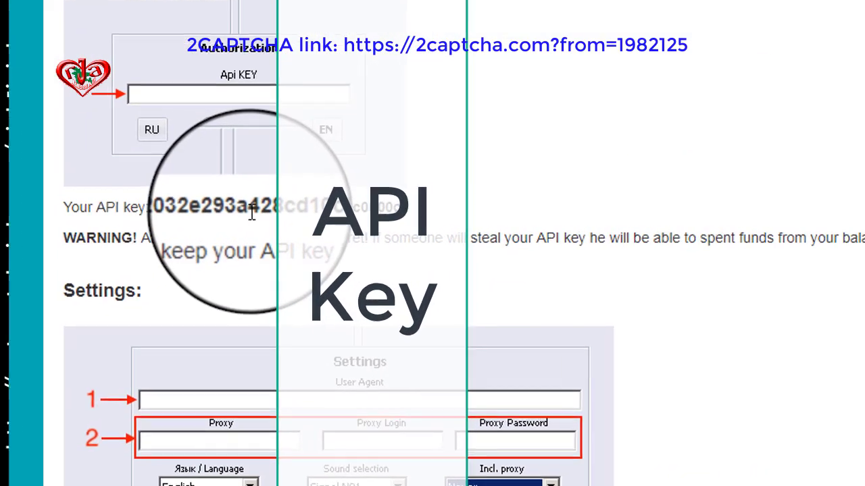
{"action": "left_click_drag", "start_coordinate": [252, 214], "coordinate": [409, 206]}
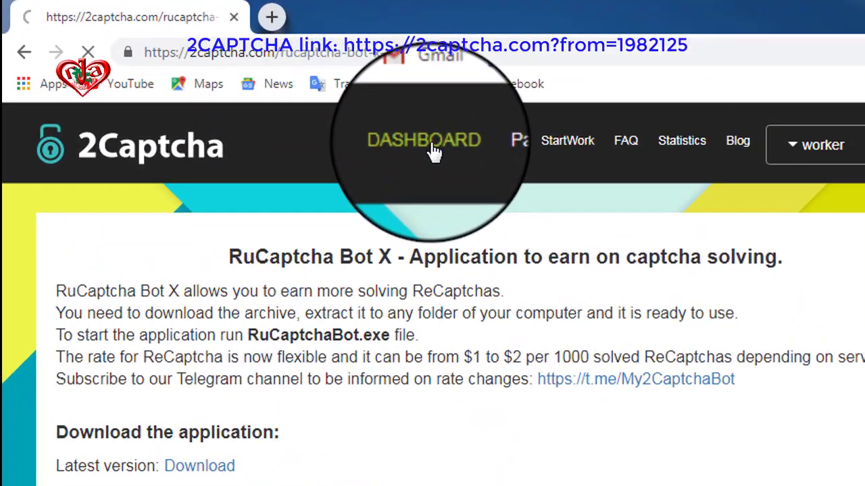
Open the dashboard and view the Balance and Finances cards showing 0 $ and 0.00065 earned
{"action": "left_click", "coordinate": [382, 96]}
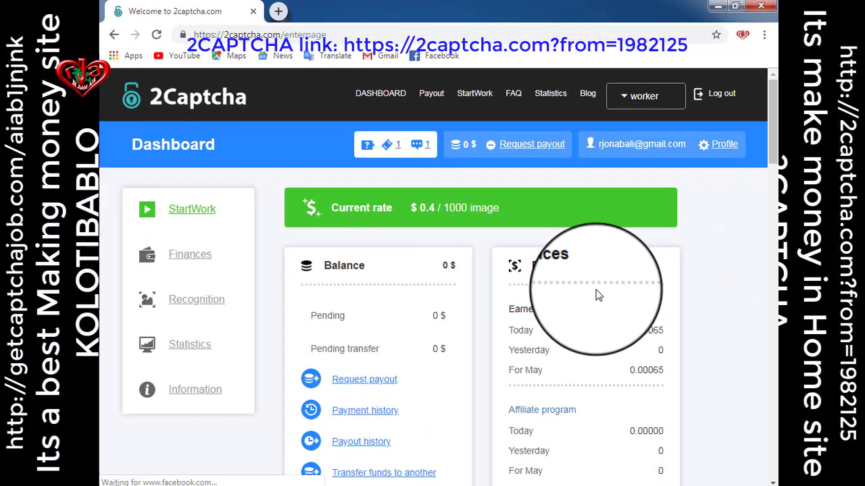
{"action": "scroll", "coordinate": [582, 274], "scroll_direction": "down", "scroll_amount": 3}
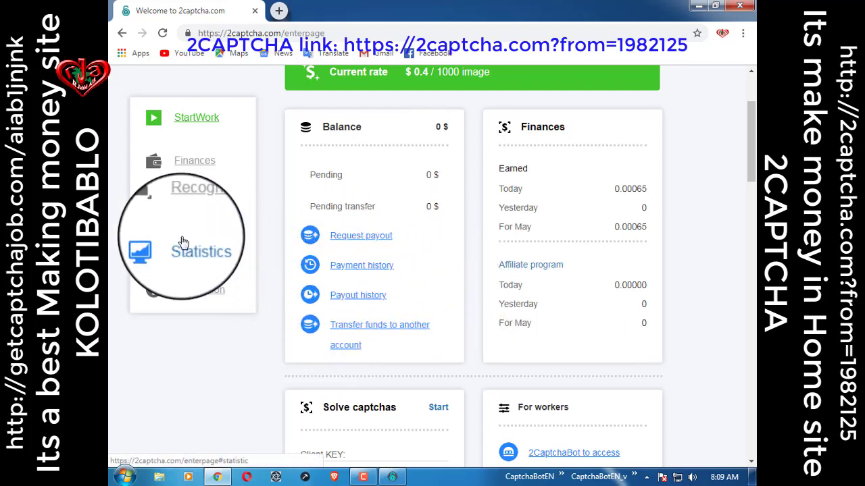
Scroll to the Solve captchas card and copy the Client KEY value
{"action": "scroll", "coordinate": [597, 254], "scroll_direction": "down", "scroll_amount": 1}
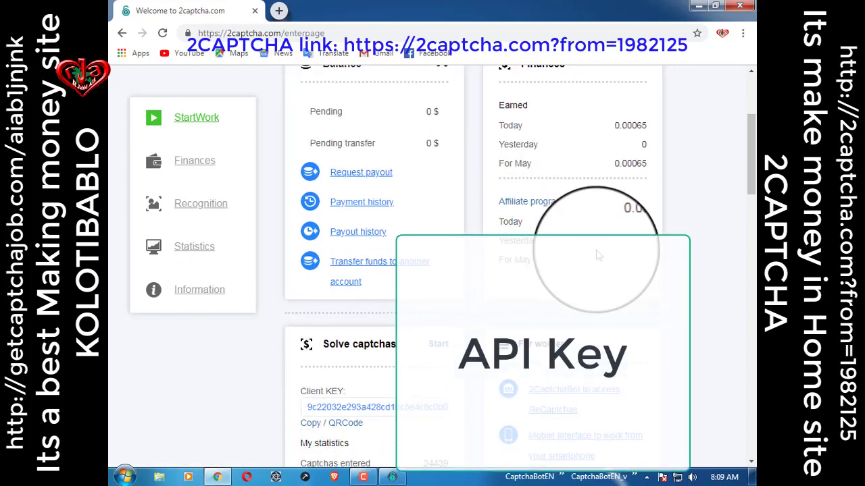
{"action": "scroll", "coordinate": [597, 255], "scroll_direction": "down", "scroll_amount": 1}
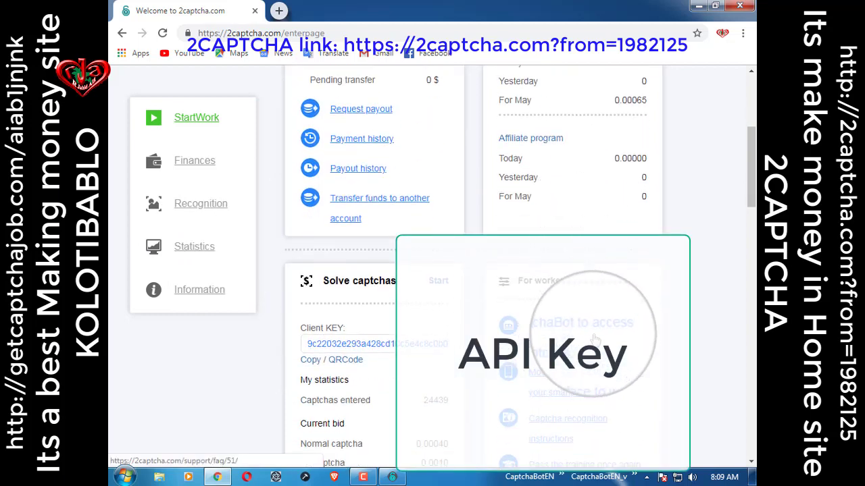
{"action": "scroll", "coordinate": [595, 338], "scroll_direction": "down", "scroll_amount": 1}
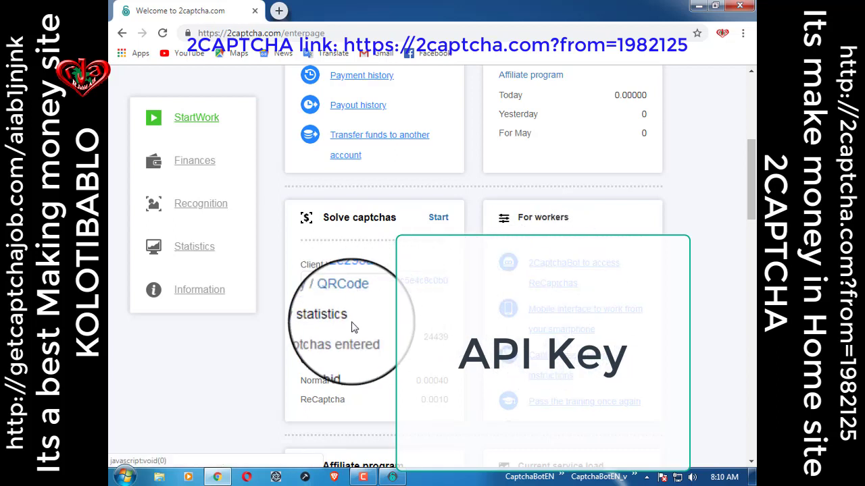
{"action": "scroll", "coordinate": [353, 301], "scroll_direction": "up", "scroll_amount": 1}
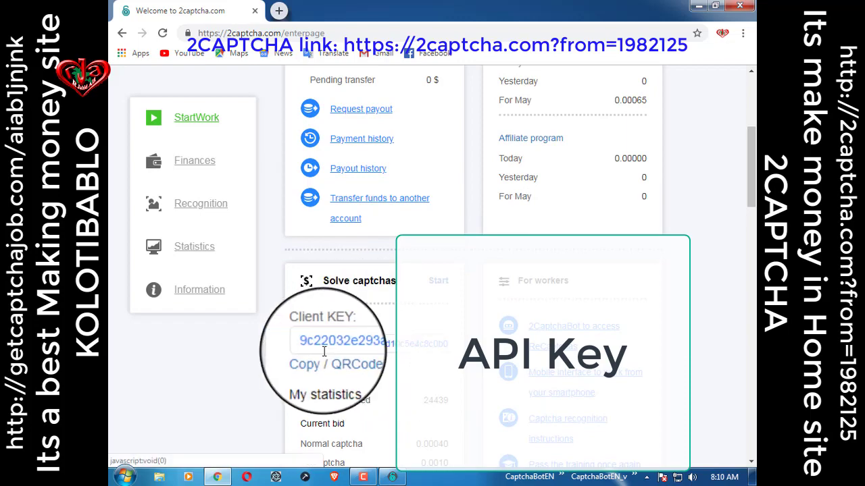
{"action": "mouse_move", "coordinate": [370, 348]}
{"action": "left_mouse_down"}
{"action": "mouse_move", "coordinate": [306, 345]}
{"action": "mouse_move", "coordinate": [446, 343]}
{"action": "left_mouse_up"}
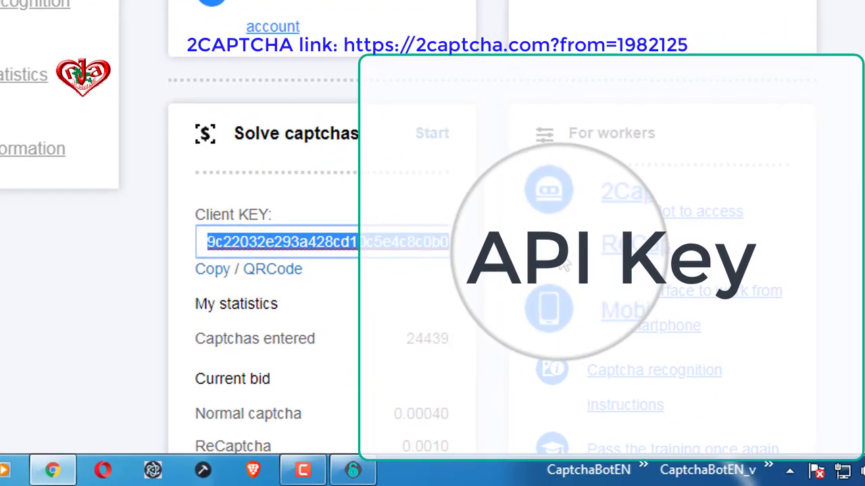
{"action": "right_click", "coordinate": [414, 242]}
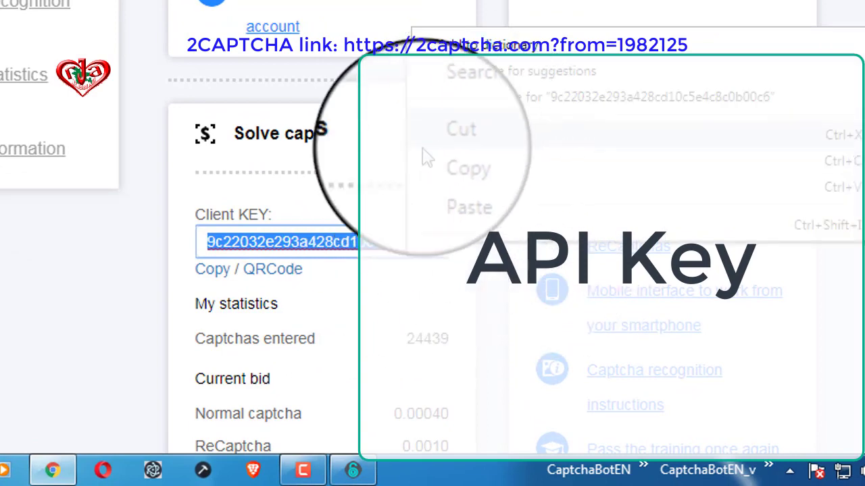
{"action": "left_click", "coordinate": [464, 162]}
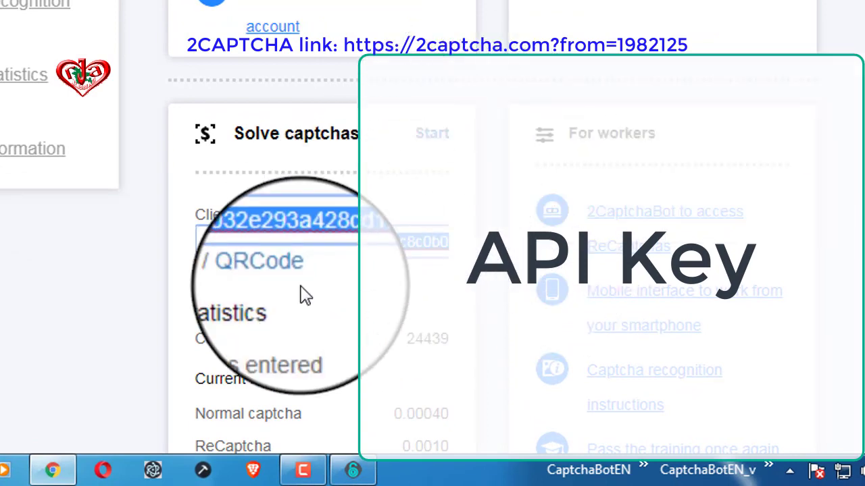
{"action": "left_click", "coordinate": [302, 243]}
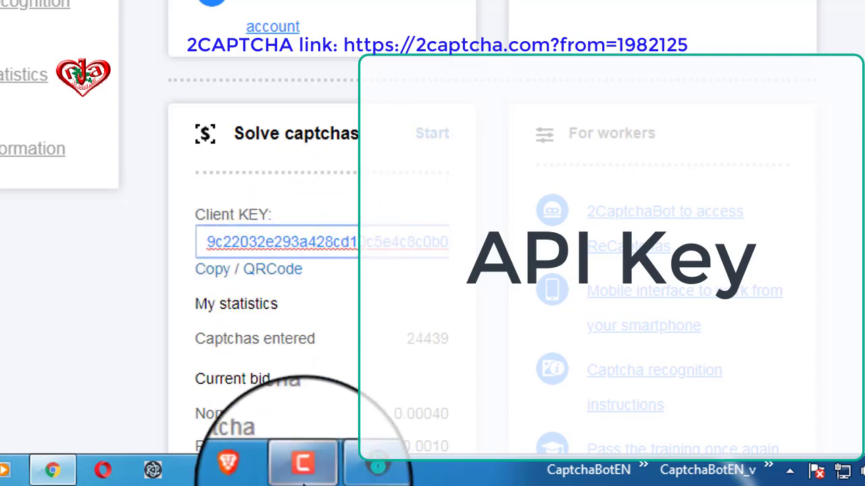
Bring the 2CaptchaBot window in front of the browser
{"action": "left_click", "coordinate": [348, 470]}
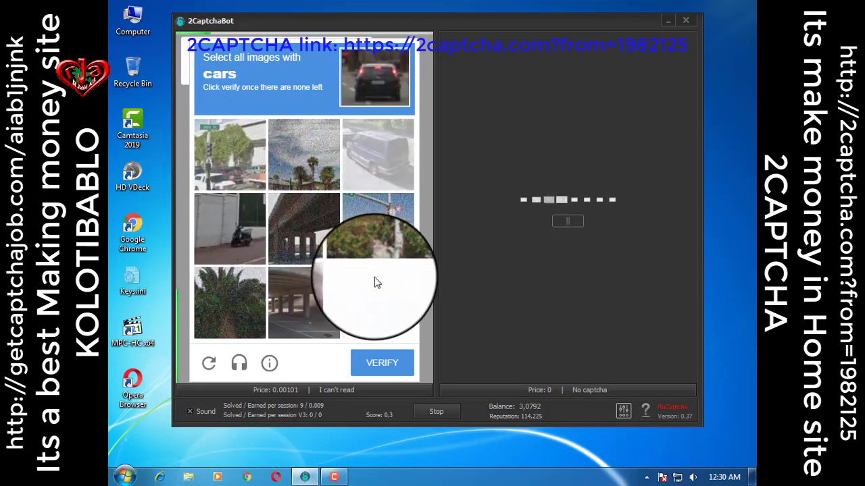
Select every tile containing cars, including newly loaded ones, in the reCAPTCHA grid
{"action": "left_click", "coordinate": [378, 163]}
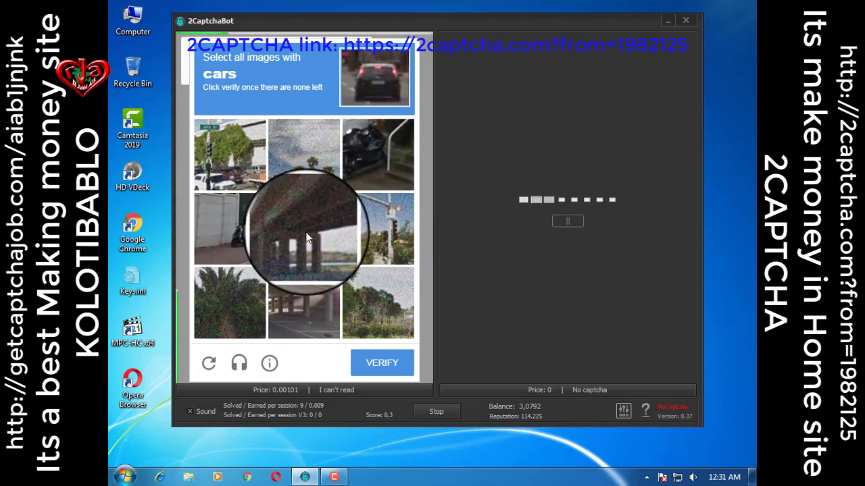
{"action": "left_click", "coordinate": [227, 165]}
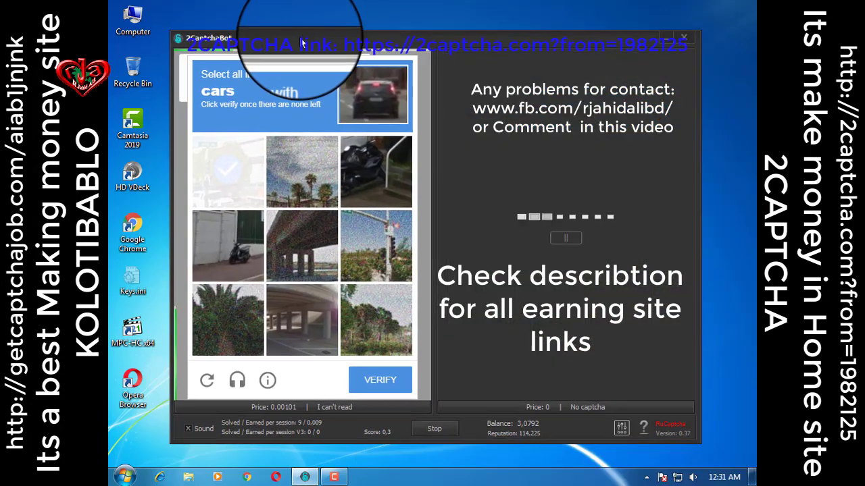
{"action": "left_click", "coordinate": [360, 177]}
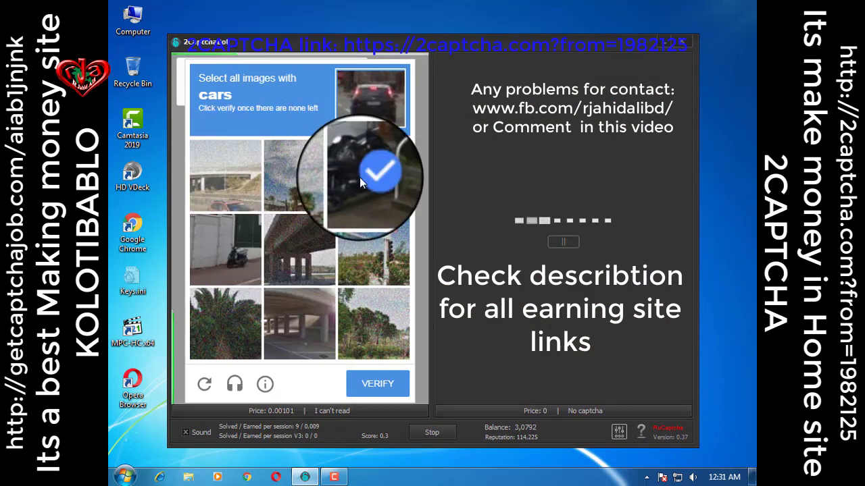
{"action": "left_click", "coordinate": [215, 191]}
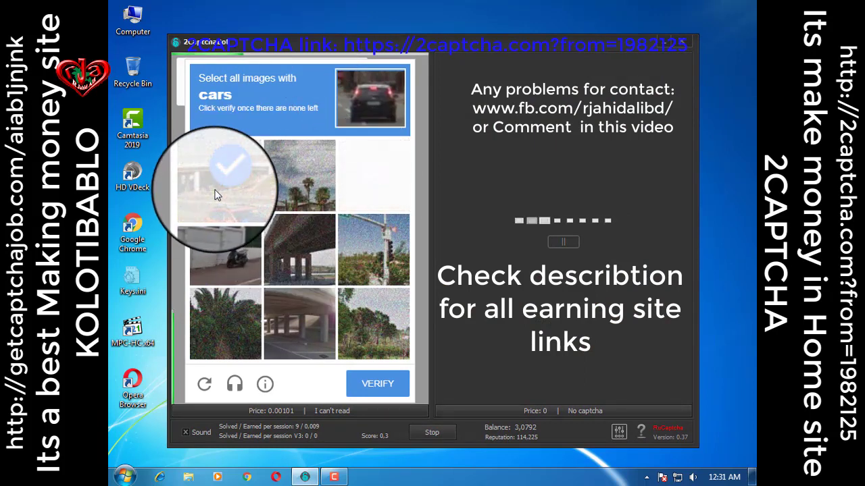
{"action": "left_click", "coordinate": [369, 175]}
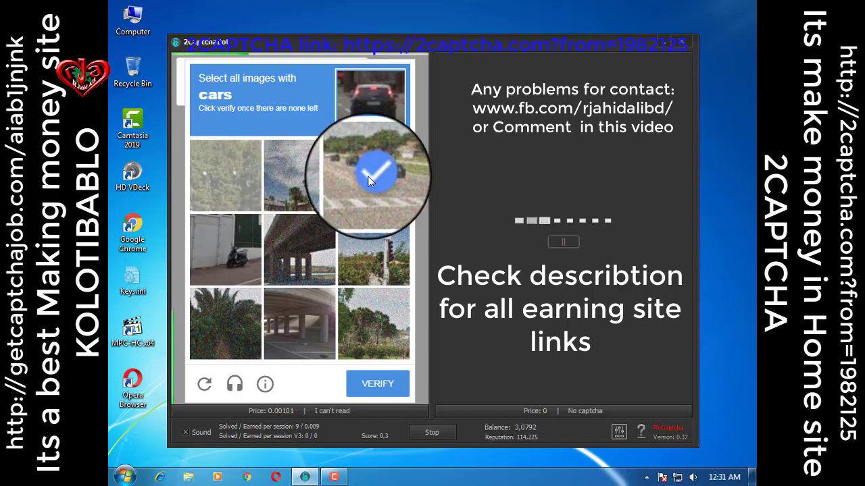
Select all bus tiles, including the two replacements, to pass the bus challenge
{"action": "left_click", "coordinate": [233, 322]}
{"action": "left_click", "coordinate": [294, 246]}
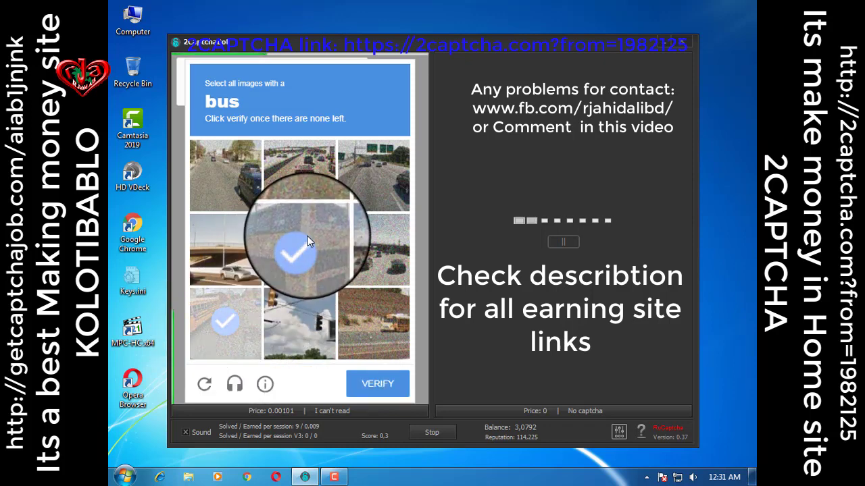
{"action": "left_click", "coordinate": [370, 323]}
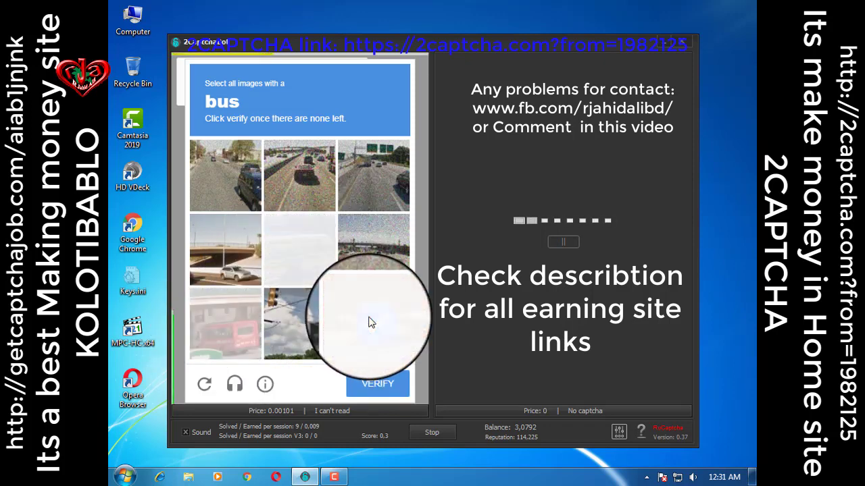
{"action": "left_click", "coordinate": [234, 325]}
{"action": "left_click", "coordinate": [304, 254]}
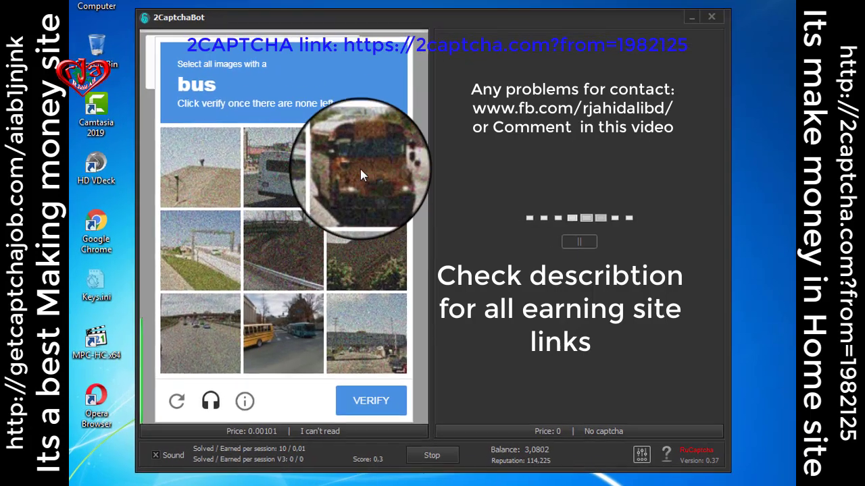
Mark all the bus tiles in the grid, including the reloaded ones
{"action": "left_click", "coordinate": [355, 154]}
{"action": "left_click", "coordinate": [257, 154]}
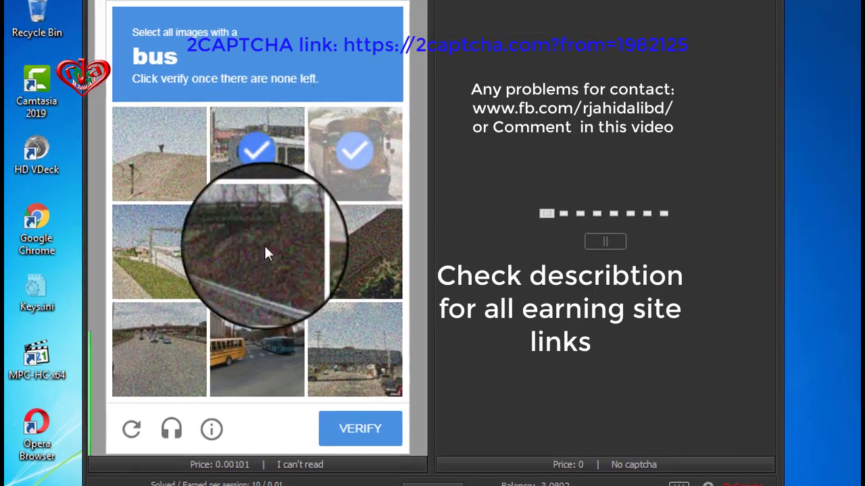
{"action": "left_click", "coordinate": [269, 369]}
{"action": "left_click", "coordinate": [251, 363]}
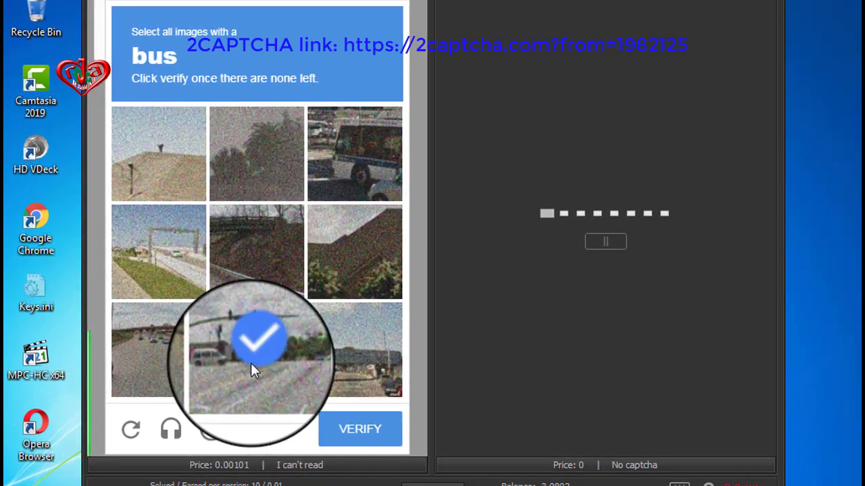
{"action": "left_click", "coordinate": [385, 142]}
{"action": "left_click", "coordinate": [248, 317]}
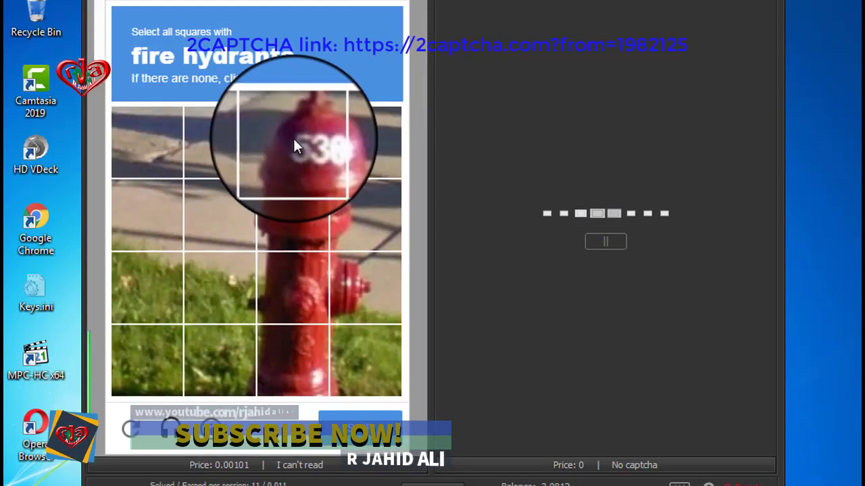
Select the five fire hydrant tiles
{"action": "left_click", "coordinate": [293, 142]}
{"action": "left_click", "coordinate": [292, 212]}
{"action": "left_click", "coordinate": [291, 284]}
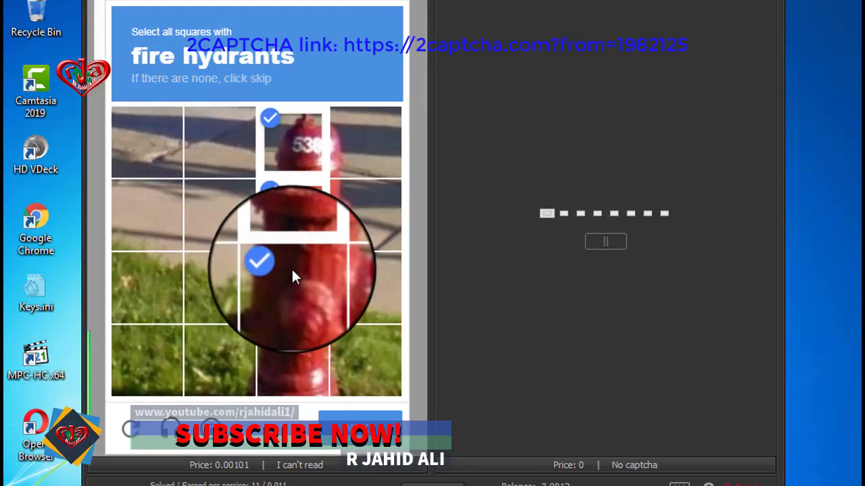
{"action": "left_click", "coordinate": [293, 358]}
{"action": "left_click", "coordinate": [332, 198]}
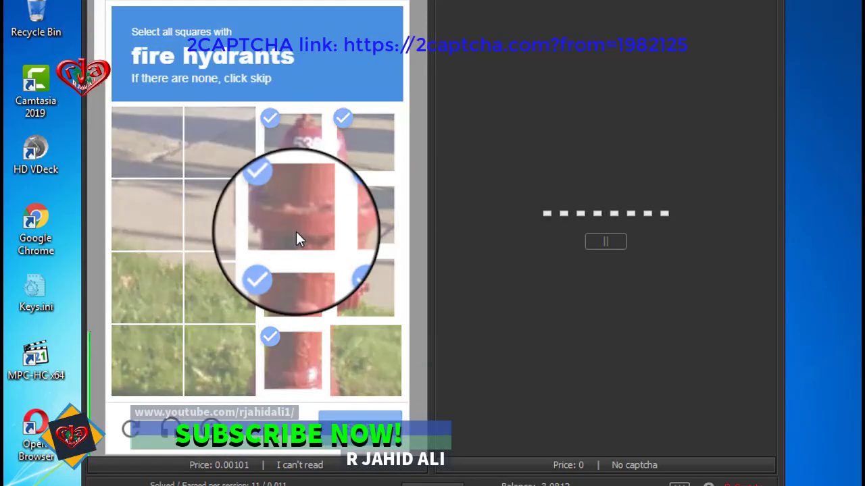
Answer two traffic light grids, submitting each selection
{"action": "left_click", "coordinate": [220, 142]}
{"action": "left_click", "coordinate": [376, 141]}
{"action": "key", "text": "Return"}
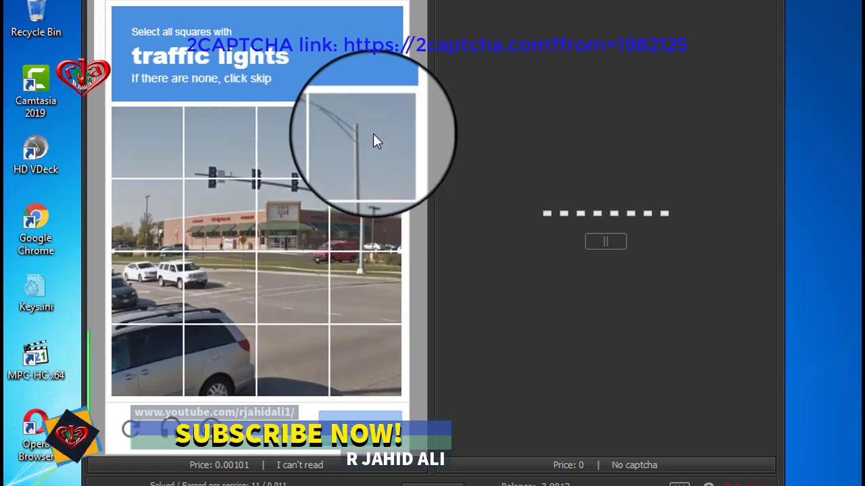
{"action": "left_click", "coordinate": [220, 142]}
{"action": "left_click", "coordinate": [237, 203]}
{"action": "left_click", "coordinate": [292, 142]}
{"action": "left_click", "coordinate": [284, 202]}
{"action": "key", "text": "Return"}
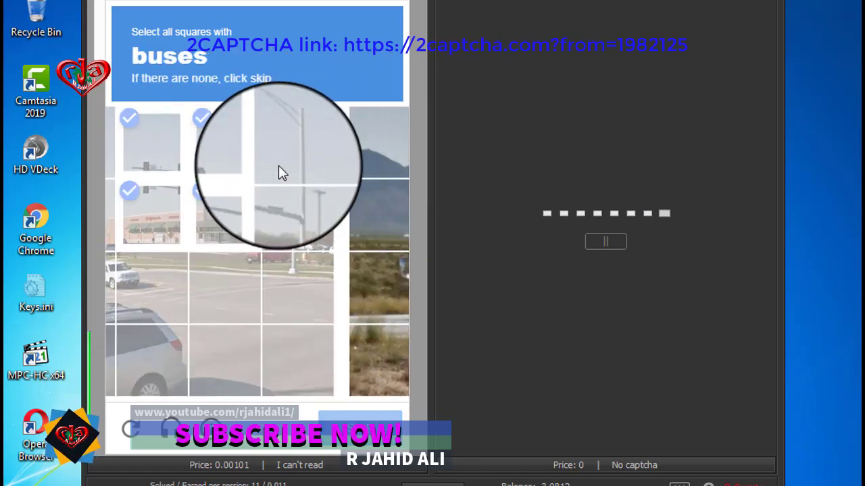
Select the six bus tiles and submit the buses answer
{"action": "left_click", "coordinate": [238, 227]}
{"action": "left_click", "coordinate": [292, 216]}
{"action": "left_click", "coordinate": [372, 290]}
{"action": "left_click", "coordinate": [292, 290]}
{"action": "left_click", "coordinate": [203, 290]}
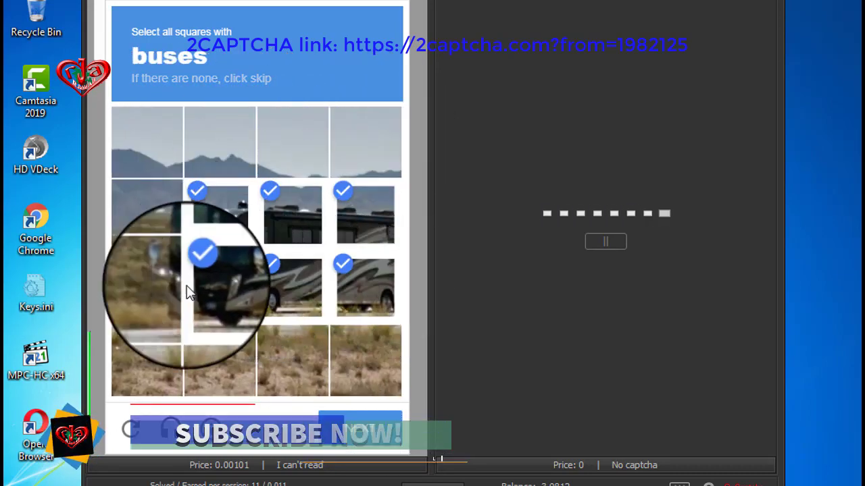
{"action": "left_click", "coordinate": [160, 245]}
{"action": "key", "text": "Return"}
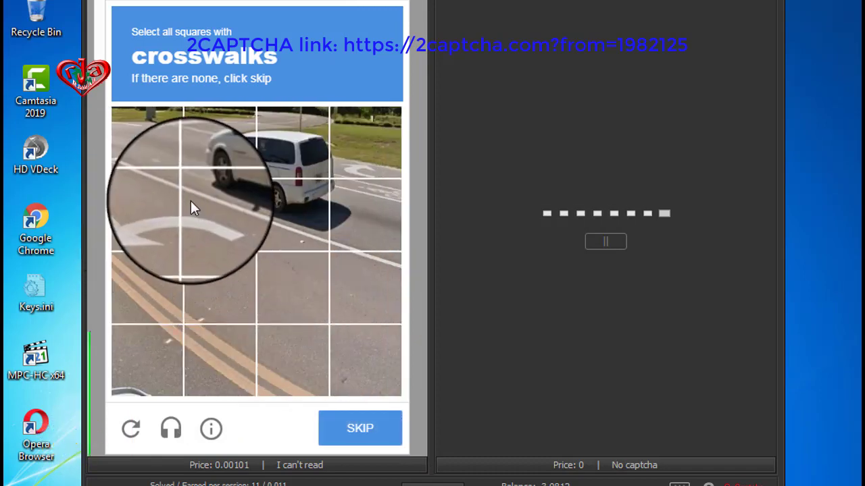
Mark every crosswalk tile, including the reloaded images, until the captcha is accepted
{"action": "left_click", "coordinate": [150, 294]}
{"action": "left_click", "coordinate": [292, 379]}
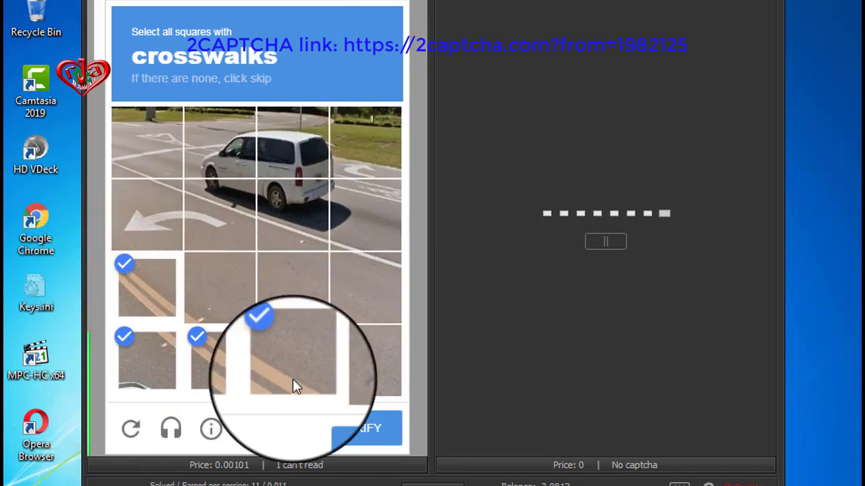
{"action": "left_click", "coordinate": [333, 170]}
{"action": "left_click", "coordinate": [264, 348]}
{"action": "left_click", "coordinate": [164, 349]}
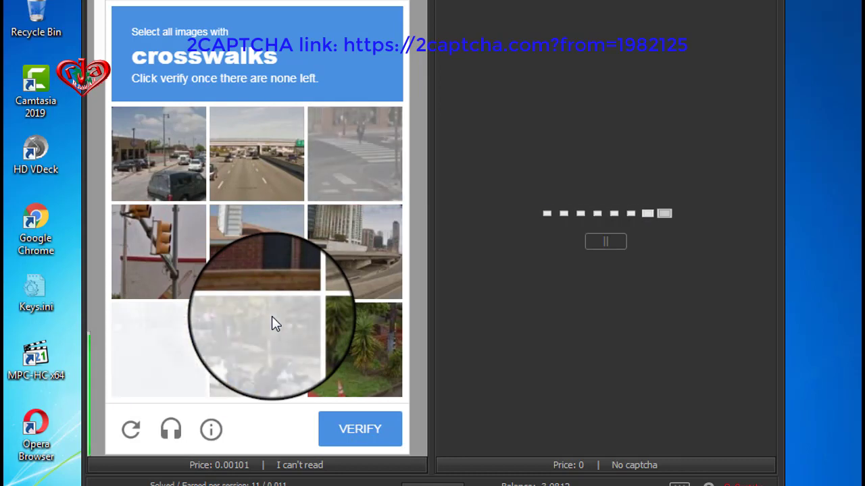
{"action": "left_click", "coordinate": [313, 172]}
{"action": "left_click", "coordinate": [166, 353]}
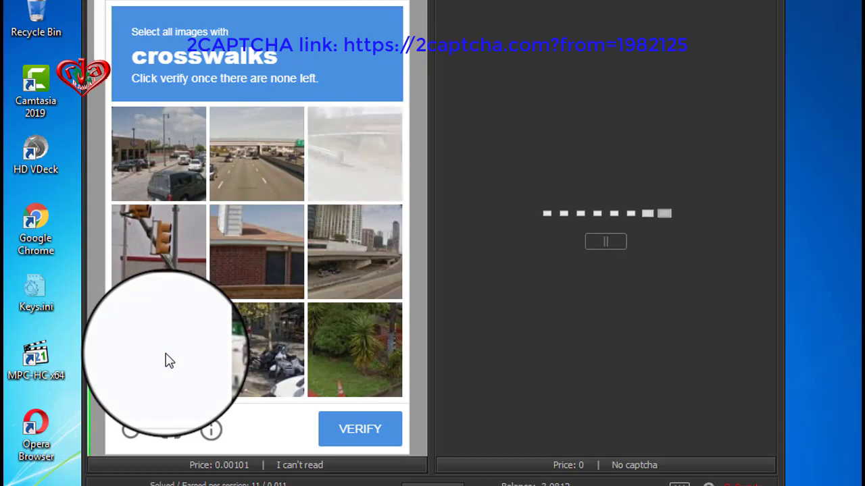
{"action": "left_click", "coordinate": [168, 358]}
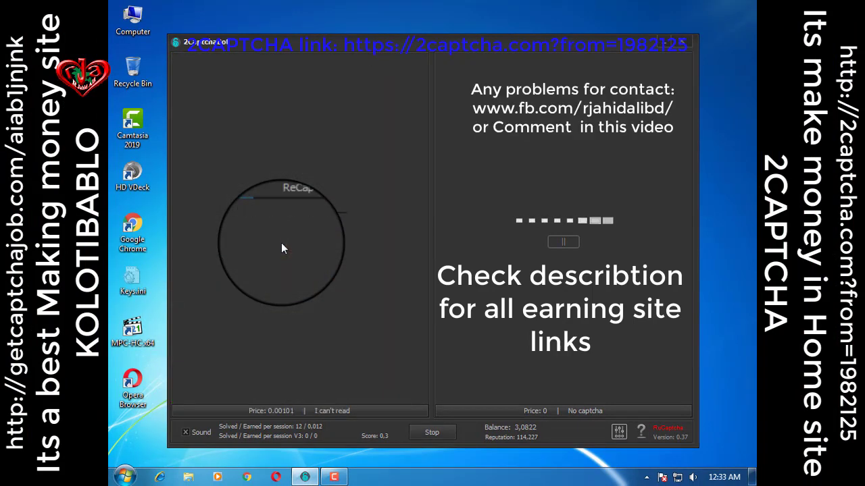
Mark the car tiles, re-marking the middle image each time it reloads
{"action": "left_click", "coordinate": [299, 248]}
{"action": "left_click", "coordinate": [373, 249]}
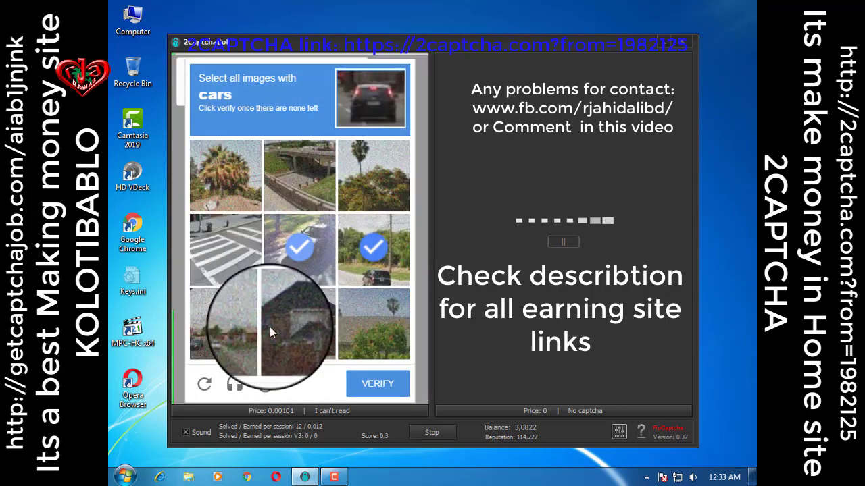
{"action": "left_click", "coordinate": [237, 338]}
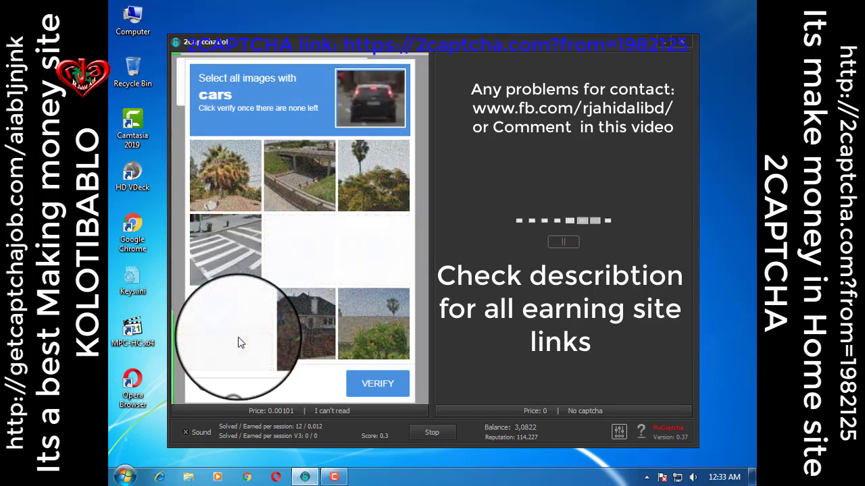
{"action": "left_click", "coordinate": [294, 252]}
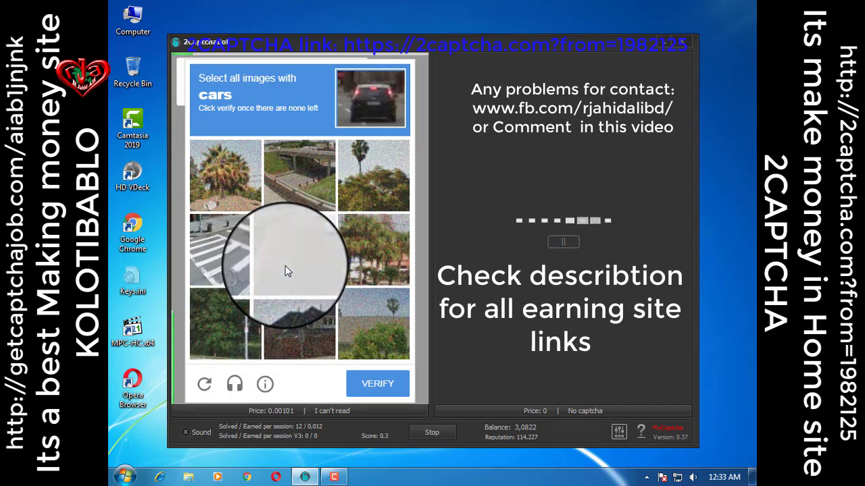
{"action": "left_click", "coordinate": [293, 255]}
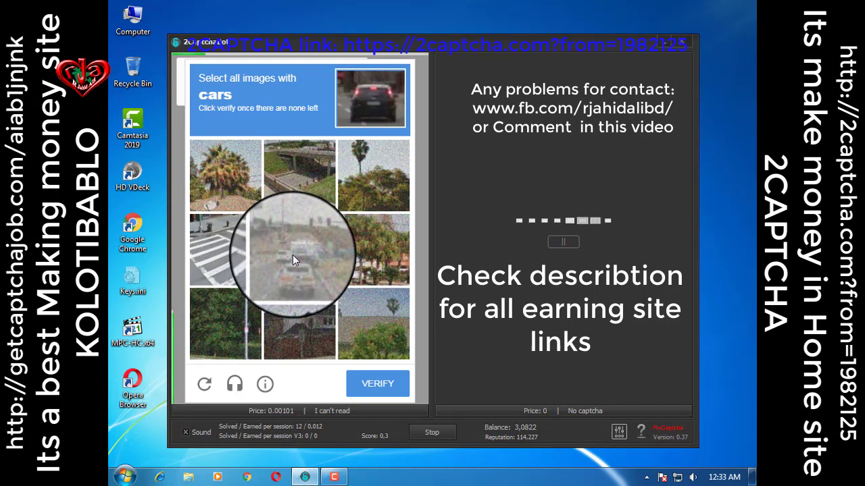
{"action": "left_click", "coordinate": [295, 264]}
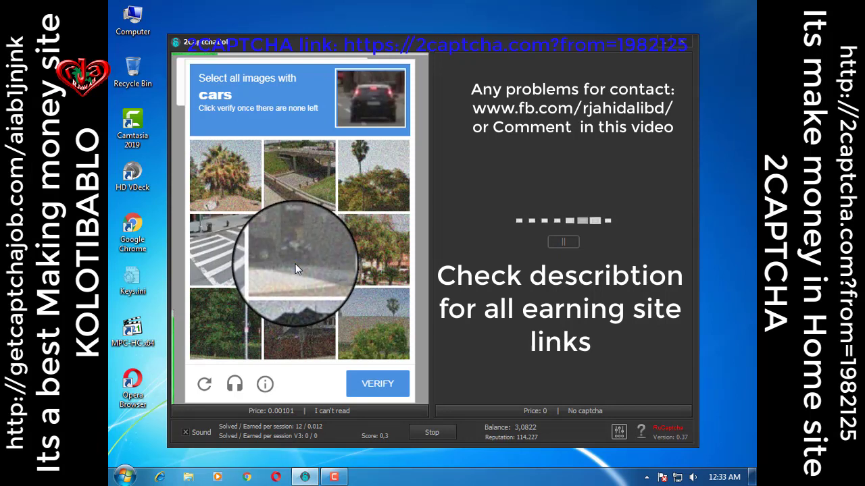
{"action": "left_click", "coordinate": [296, 254]}
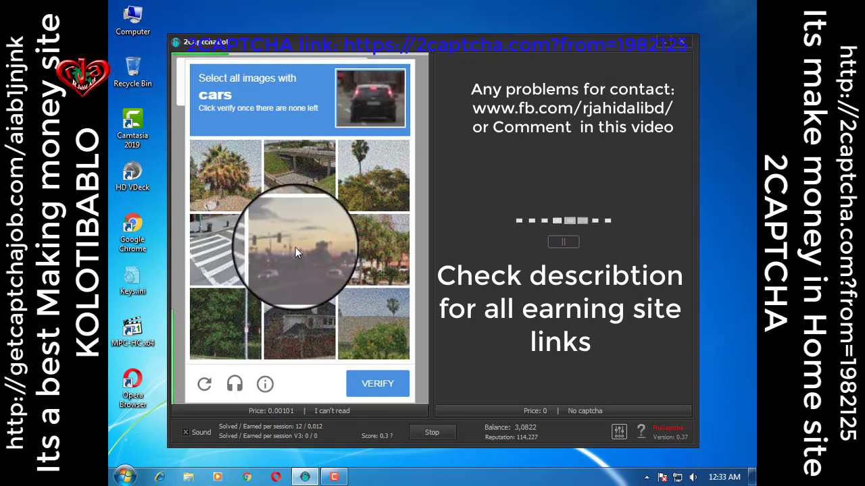
{"action": "left_click", "coordinate": [292, 270]}
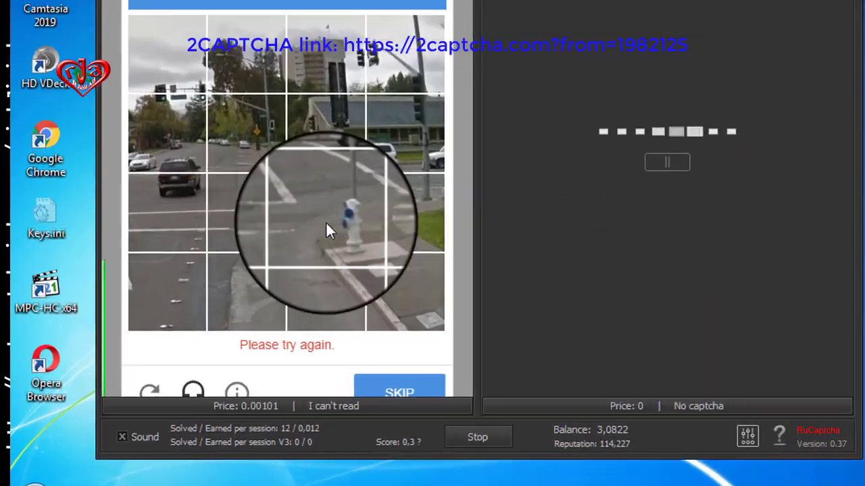
Submit three third-row crosswalk tiles, then begin marking matching tiles in the new street grid
{"action": "left_click", "coordinate": [325, 277]}
{"action": "left_click", "coordinate": [271, 277]}
{"action": "left_click", "coordinate": [200, 285]}
{"action": "left_click", "coordinate": [427, 343]}
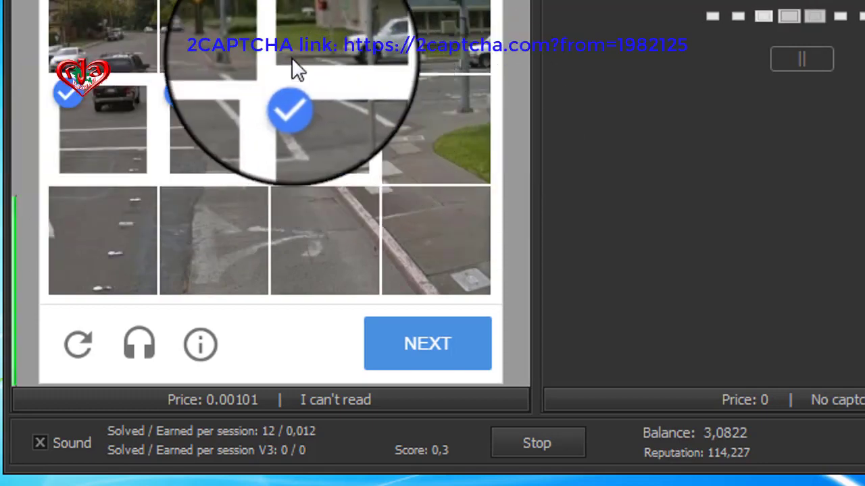
{"action": "left_click", "coordinate": [106, 234]}
{"action": "left_click", "coordinate": [214, 241]}
Finish marking the matching street tiles and submit the grid
{"action": "left_click", "coordinate": [405, 169]}
{"action": "left_click", "coordinate": [325, 240]}
{"action": "left_click", "coordinate": [334, 162]}
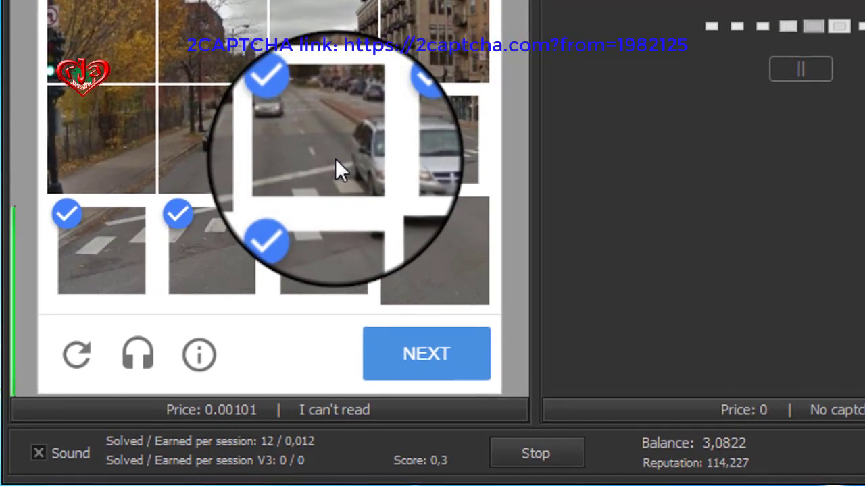
{"action": "left_click", "coordinate": [428, 343]}
Select the chimney tiles and submit
{"action": "left_click", "coordinate": [320, 2]}
{"action": "left_click", "coordinate": [426, 2]}
{"action": "left_click", "coordinate": [319, 60]}
{"action": "left_click", "coordinate": [423, 71]}
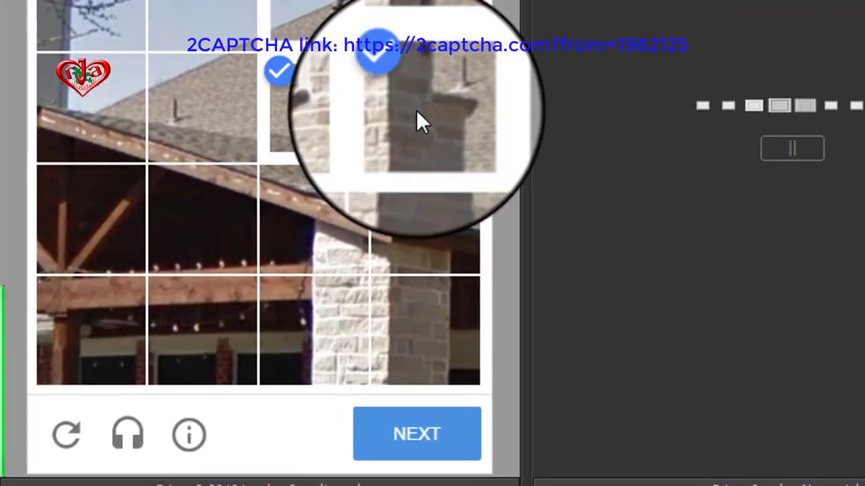
{"action": "left_click", "coordinate": [96, 93]}
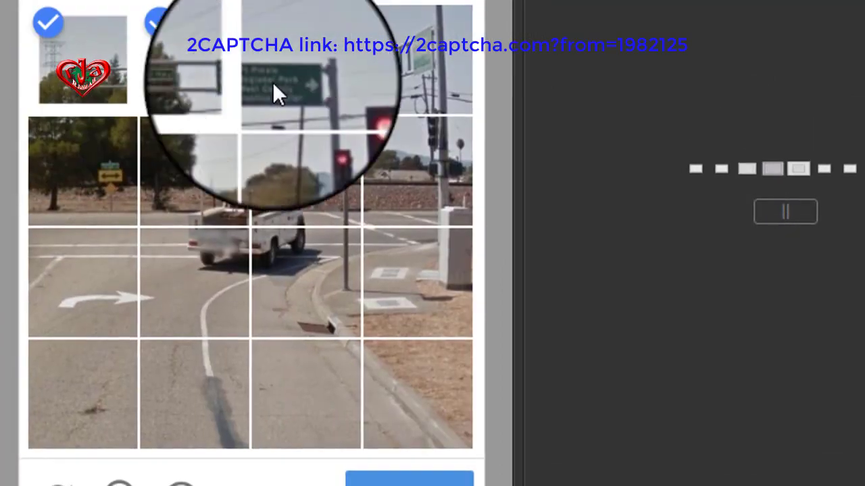
Mark the three remaining traffic light tiles and submit
{"action": "left_click", "coordinate": [277, 95]}
{"action": "left_click", "coordinate": [412, 74]}
{"action": "left_click", "coordinate": [304, 169]}
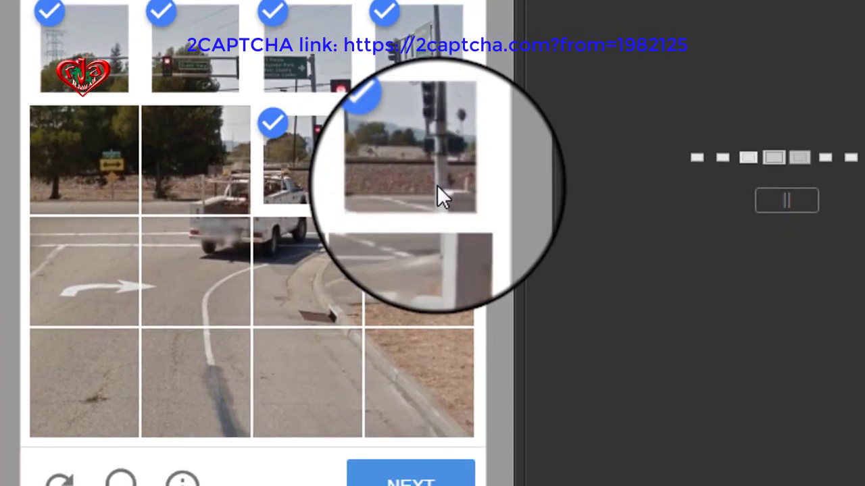
{"action": "left_click", "coordinate": [409, 480]}
Select the six fire hydrant tiles and submit
{"action": "left_click", "coordinate": [298, 152]}
{"action": "left_click", "coordinate": [198, 135]}
{"action": "left_click", "coordinate": [199, 248]}
{"action": "left_click", "coordinate": [189, 372]}
{"action": "left_click", "coordinate": [309, 248]}
{"action": "left_click", "coordinate": [309, 378]}
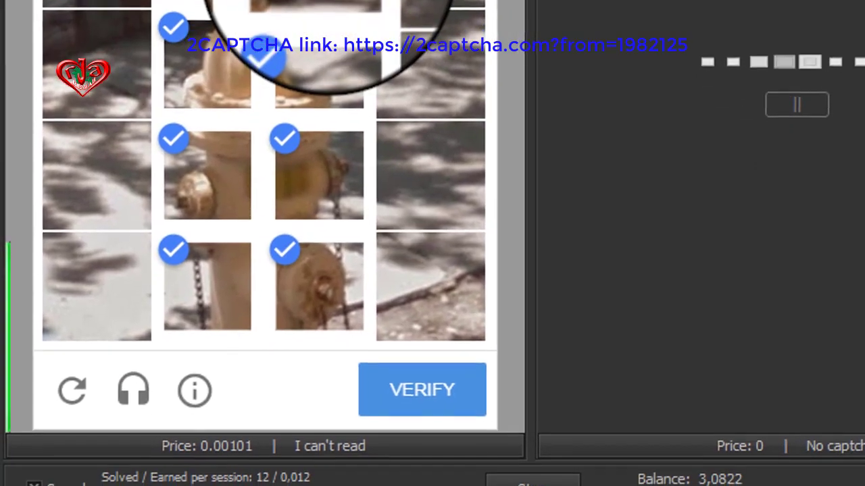
{"action": "left_click", "coordinate": [421, 390]}
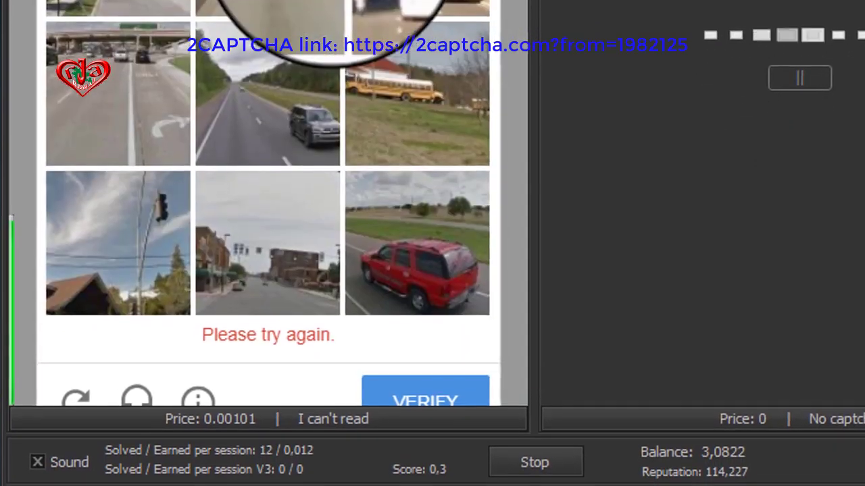
Mark the school bus tile and its reloaded replacements until accepted
{"action": "left_click", "coordinate": [408, 67]}
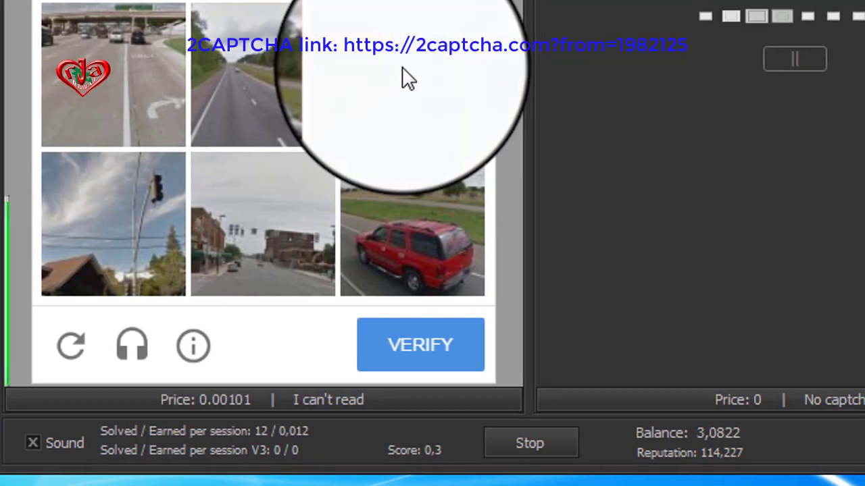
{"action": "left_click", "coordinate": [420, 127]}
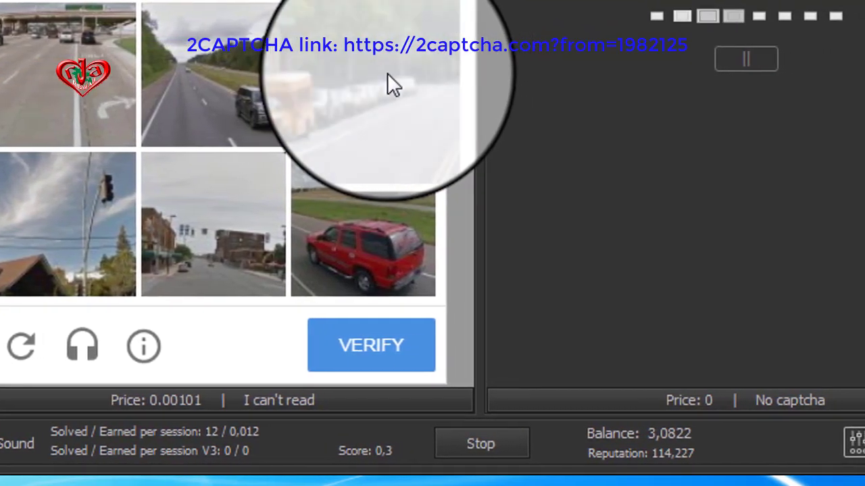
{"action": "left_click", "coordinate": [371, 84]}
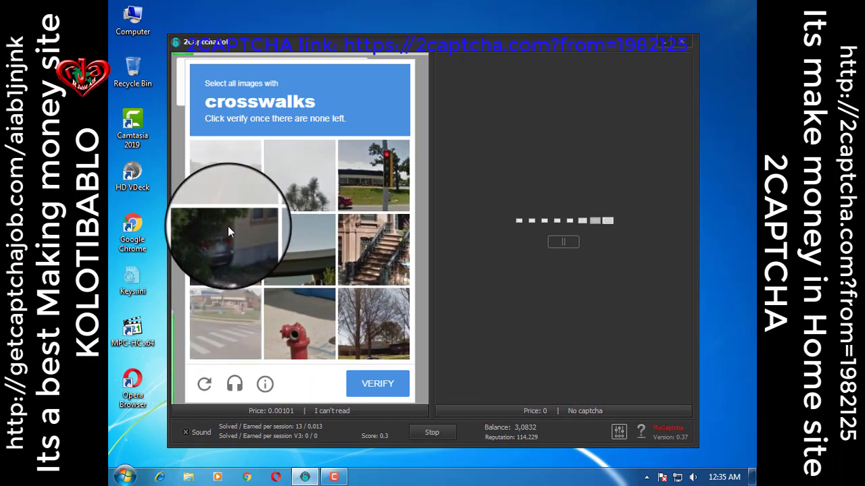
Mark the bottom-left crosswalk tile, then the bottom-row car tiles including reloaded ones
{"action": "left_click", "coordinate": [233, 317]}
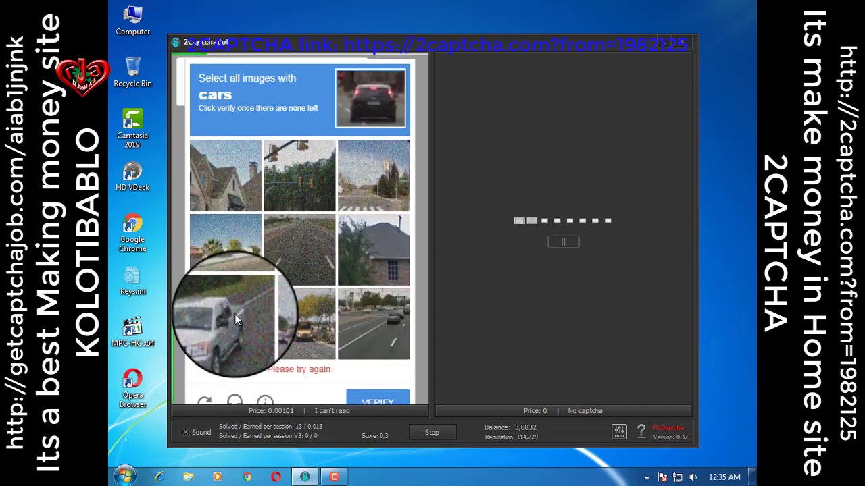
{"action": "left_click", "coordinate": [217, 331]}
{"action": "left_click", "coordinate": [306, 328]}
{"action": "left_click", "coordinate": [372, 328]}
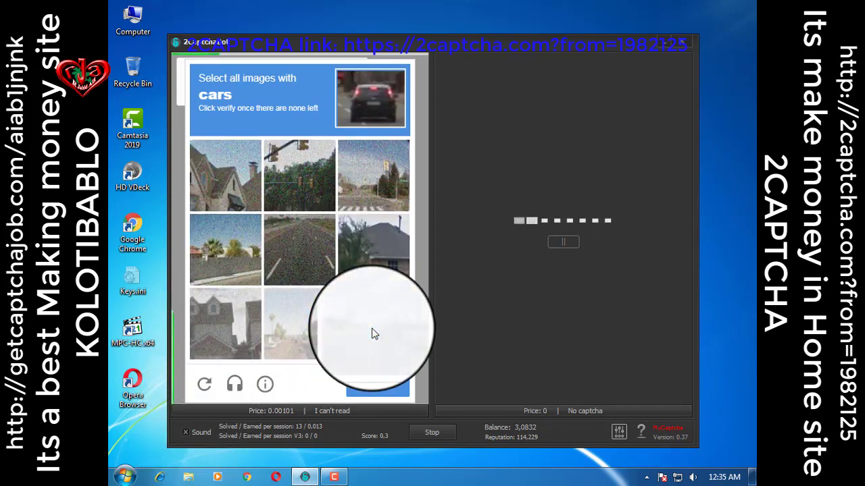
{"action": "left_click", "coordinate": [315, 342]}
{"action": "left_click", "coordinate": [365, 330]}
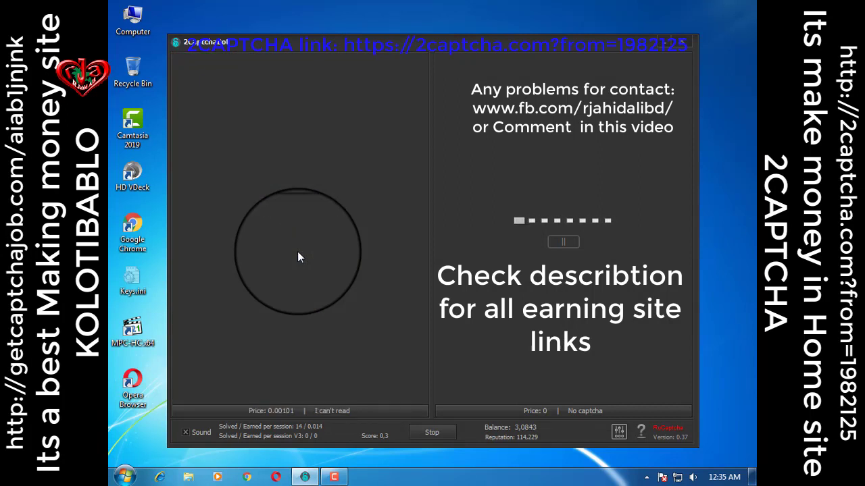
Mark the fire hydrant tiles, including the newly loaded one
{"action": "left_click", "coordinate": [387, 185]}
{"action": "left_click", "coordinate": [236, 231]}
{"action": "left_click", "coordinate": [382, 326]}
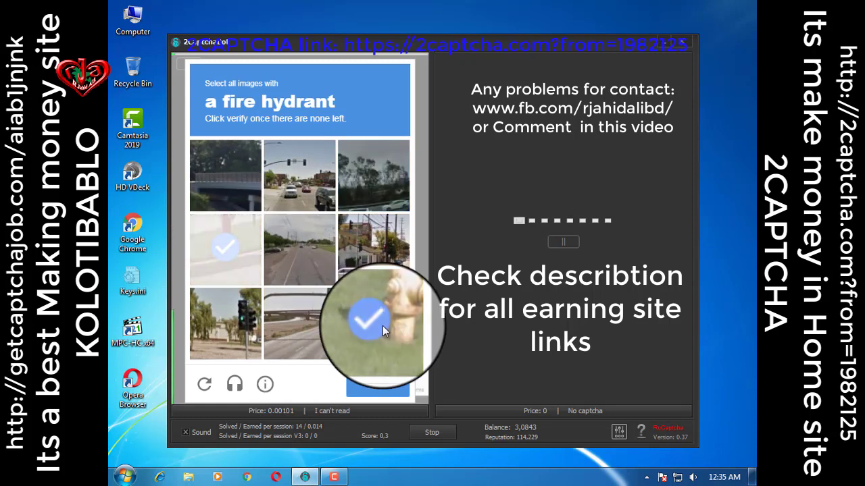
{"action": "left_click", "coordinate": [382, 325]}
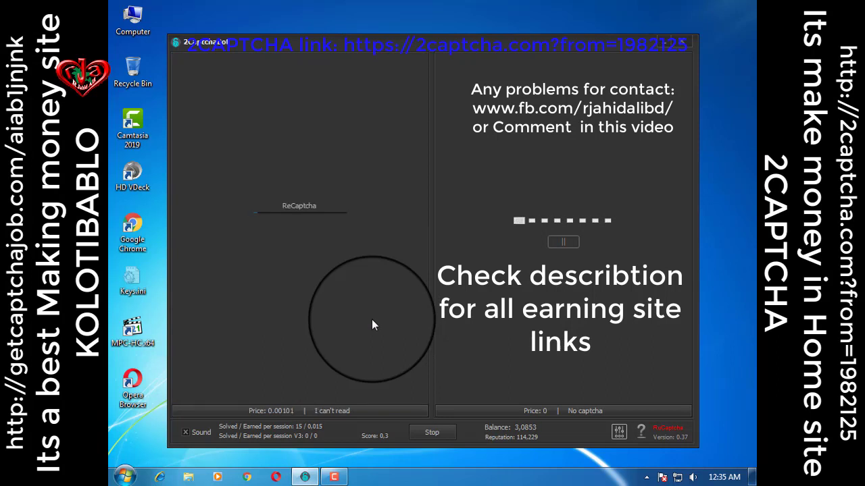
Select the traffic-light squares, the motorcycle squares, and the crosswalk square
{"action": "left_click", "coordinate": [341, 289]}
{"action": "left_click", "coordinate": [326, 331]}
{"action": "left_click", "coordinate": [367, 332]}
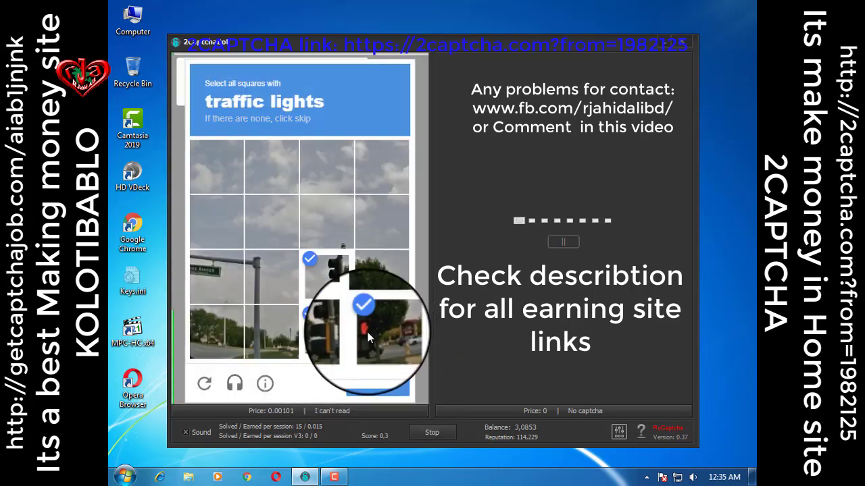
{"action": "left_click", "coordinate": [316, 322]}
{"action": "left_click", "coordinate": [279, 319]}
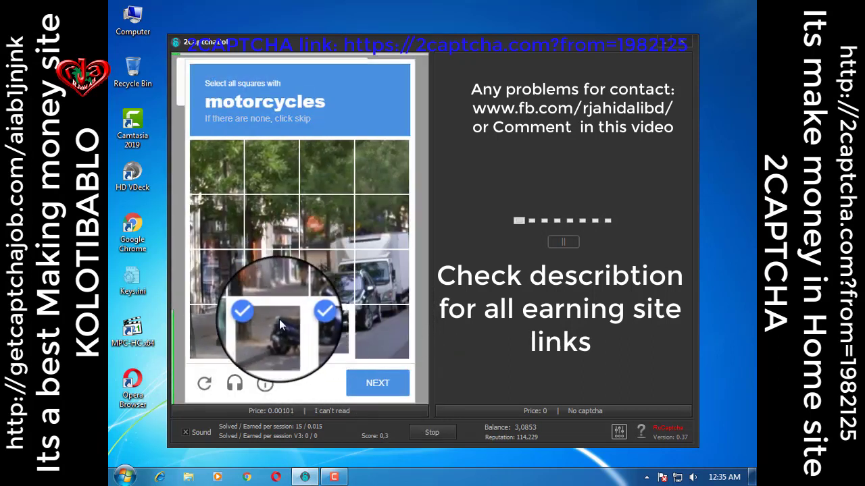
{"action": "left_click", "coordinate": [259, 277]}
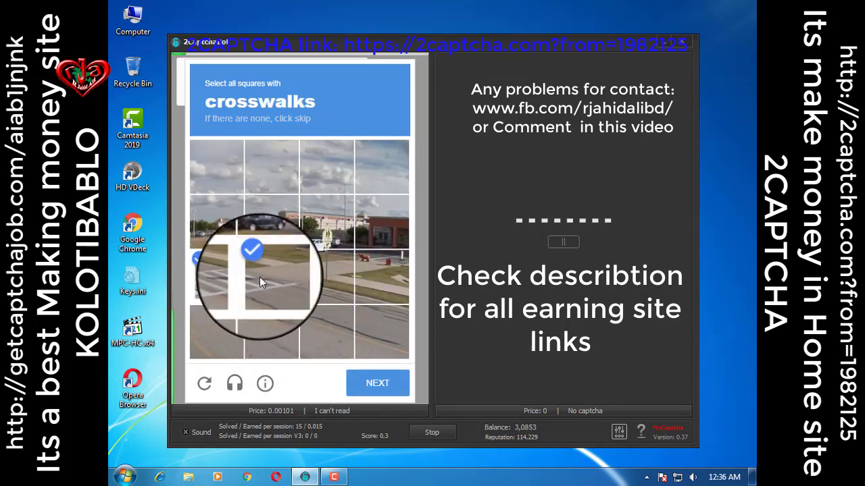
Select the four bus squares and the two traffic-light squares
{"action": "left_click", "coordinate": [327, 223]}
{"action": "left_click", "coordinate": [326, 277]}
{"action": "left_click", "coordinate": [376, 227]}
{"action": "left_click", "coordinate": [377, 287]}
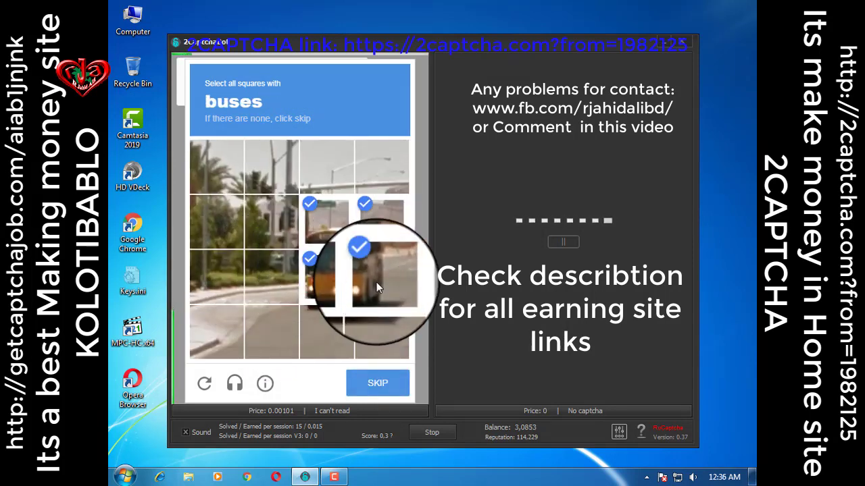
{"action": "left_click", "coordinate": [268, 213]}
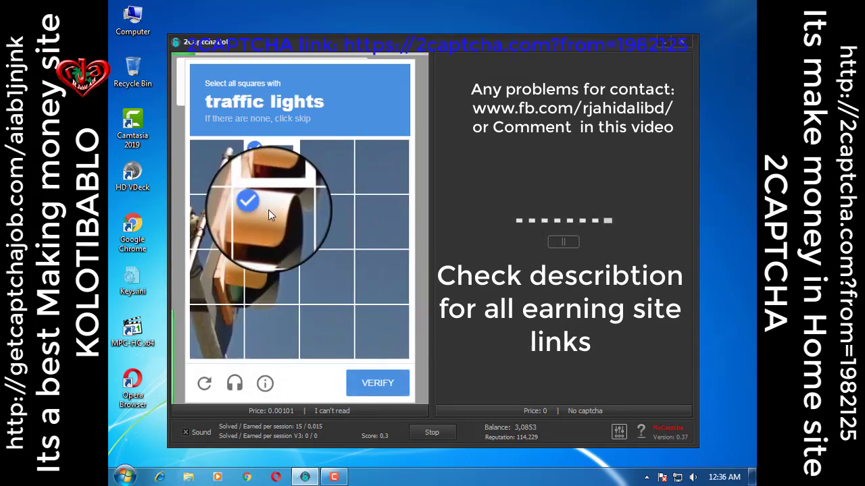
{"action": "left_click", "coordinate": [218, 334]}
Mark the three fire hydrant tiles, then the three reloaded hydrant tiles
{"action": "left_click", "coordinate": [230, 172]}
{"action": "left_click", "coordinate": [299, 174]}
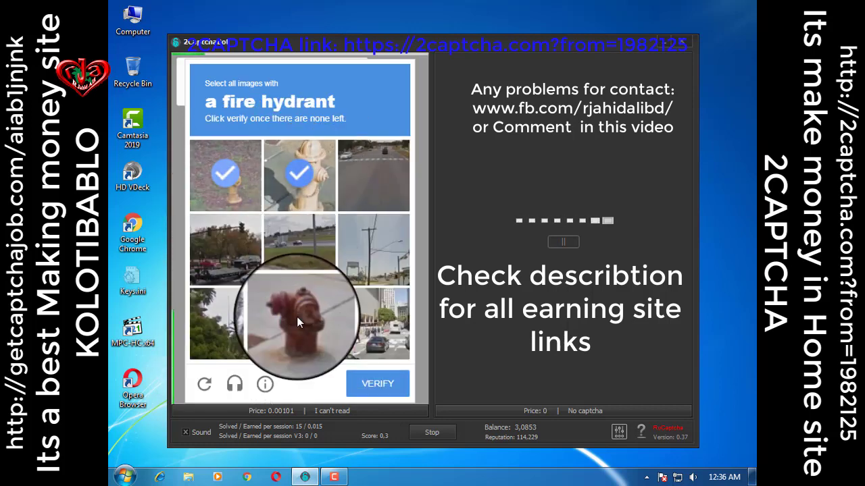
{"action": "left_click", "coordinate": [297, 317]}
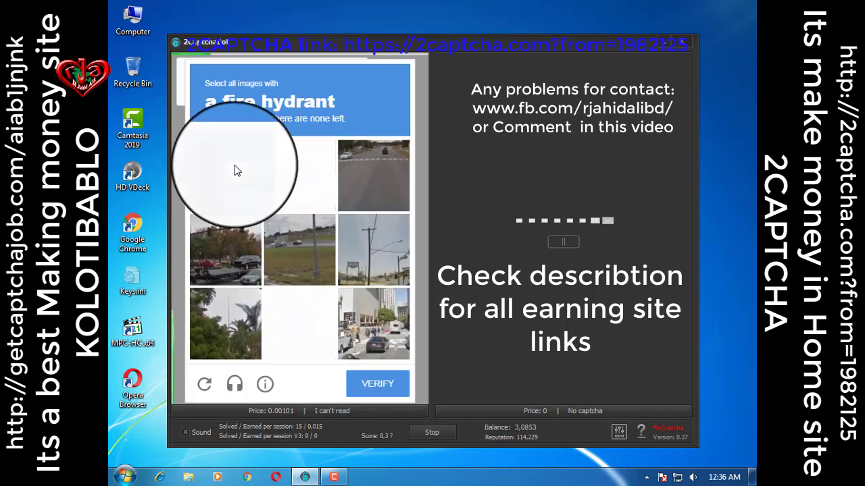
{"action": "left_click", "coordinate": [230, 172]}
{"action": "left_click", "coordinate": [300, 174]}
{"action": "left_click", "coordinate": [295, 317]}
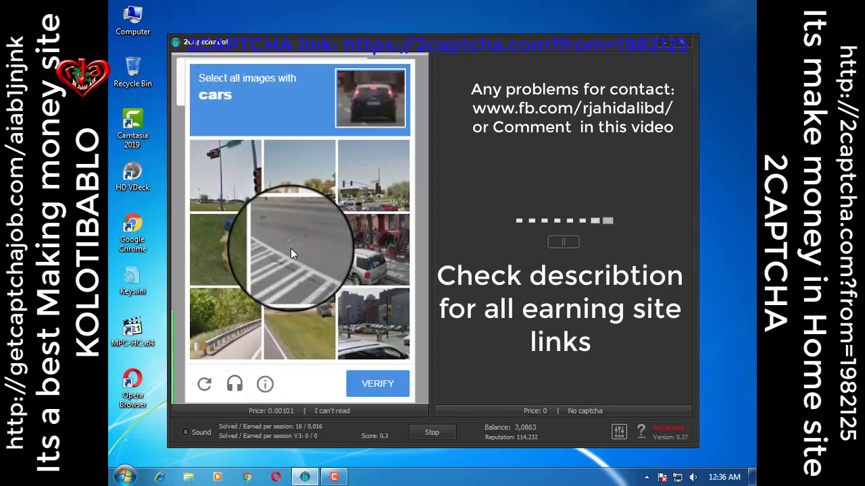
Select the four car tiles and submit the car challenge
{"action": "left_click", "coordinate": [370, 254]}
{"action": "left_click", "coordinate": [300, 323]}
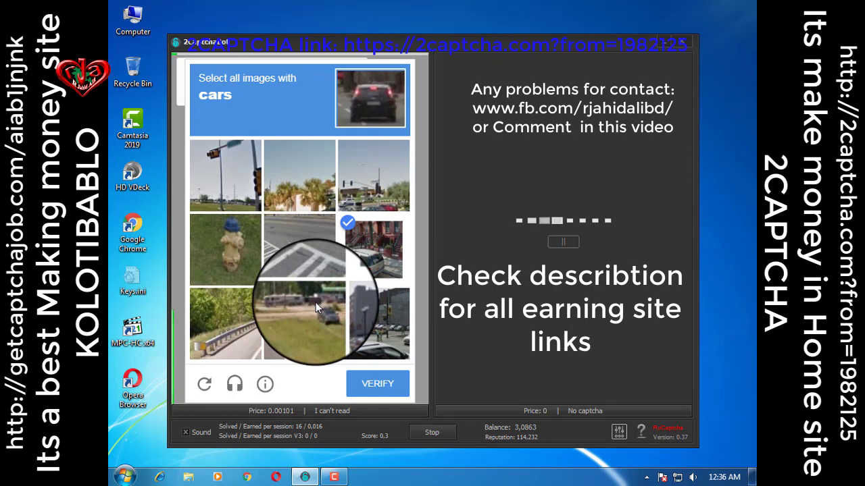
{"action": "left_click", "coordinate": [365, 336]}
{"action": "left_click", "coordinate": [373, 176]}
{"action": "key", "text": "Return"}
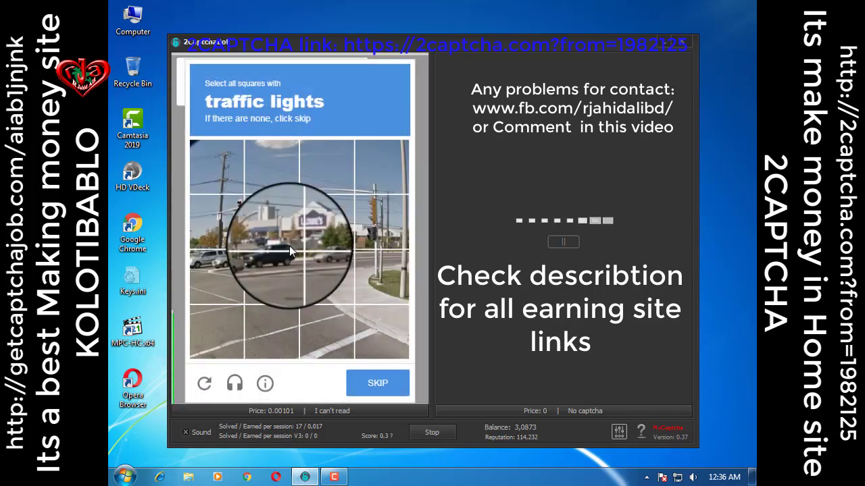
Complete the traffic-light and bus grids, then start marking a motorcycle square
{"action": "left_click", "coordinate": [218, 221]}
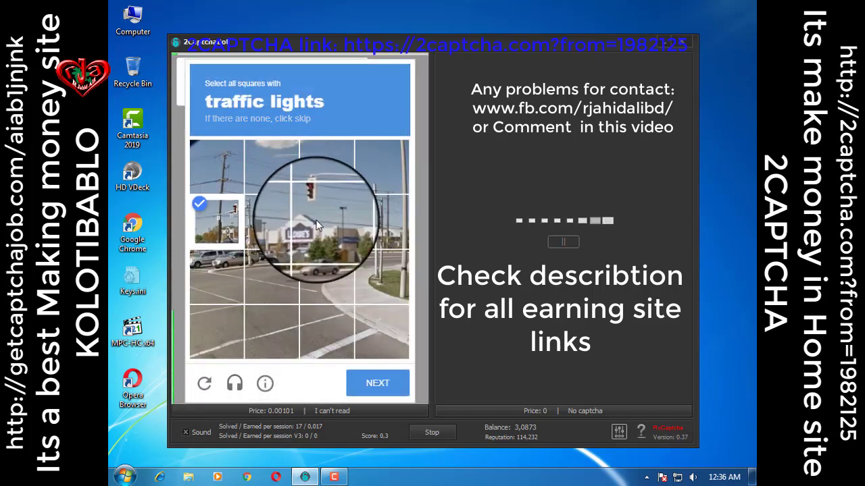
{"action": "left_click", "coordinate": [378, 216]}
{"action": "left_click", "coordinate": [377, 383]}
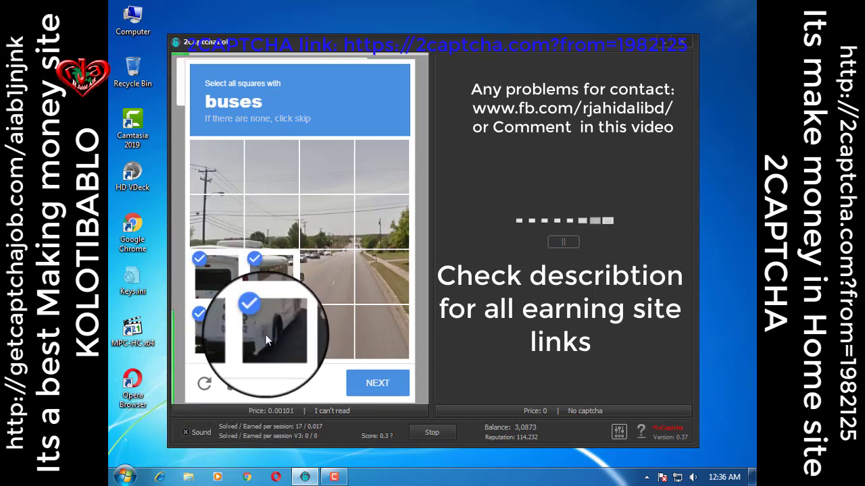
{"action": "left_click", "coordinate": [378, 383]}
{"action": "left_click", "coordinate": [220, 172]}
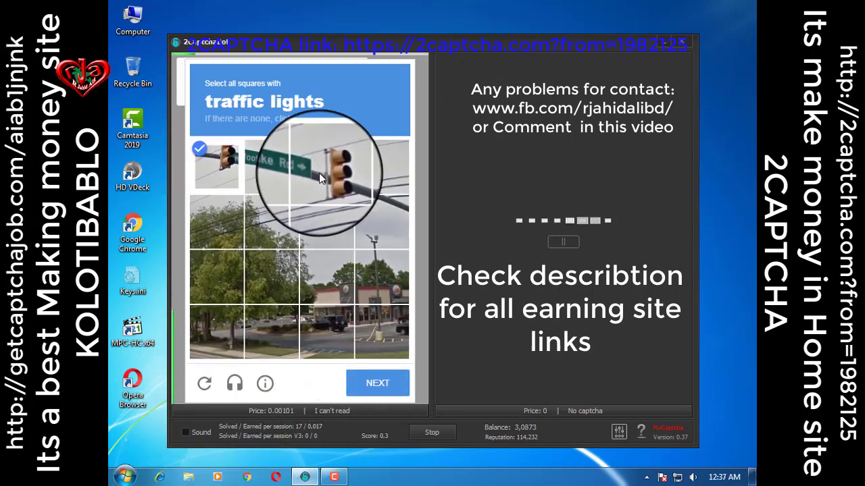
{"action": "left_click", "coordinate": [320, 173]}
{"action": "left_click", "coordinate": [378, 383]}
{"action": "left_click", "coordinate": [273, 274]}
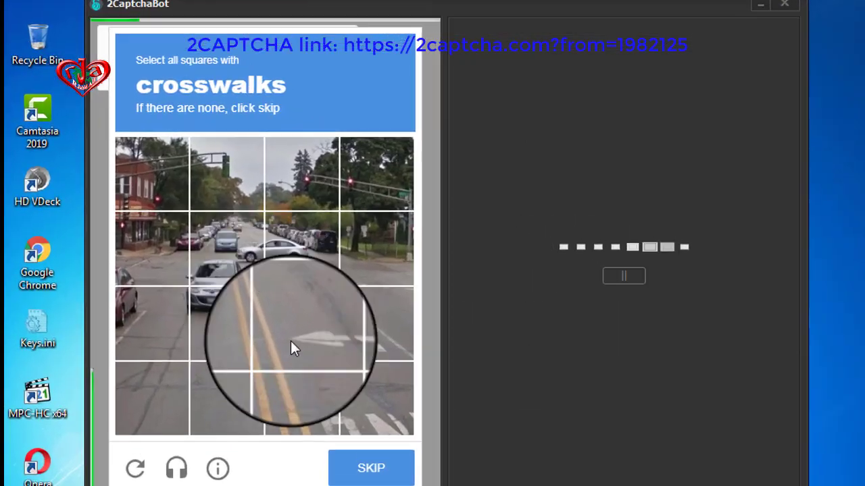
Mark the two crosswalk tiles, then the bus tiles including the newly loaded one
{"action": "left_click", "coordinate": [312, 449]}
{"action": "left_click", "coordinate": [368, 444]}
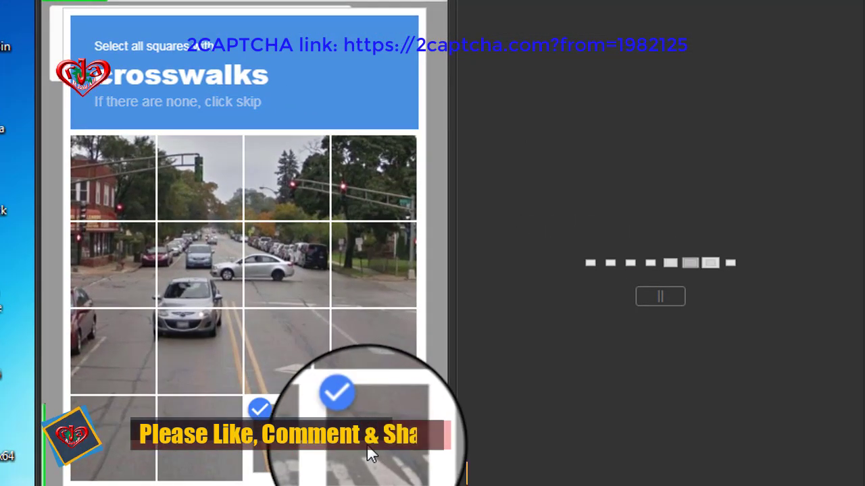
{"action": "left_click", "coordinate": [243, 192]}
{"action": "left_click", "coordinate": [145, 338]}
{"action": "left_click", "coordinate": [129, 412]}
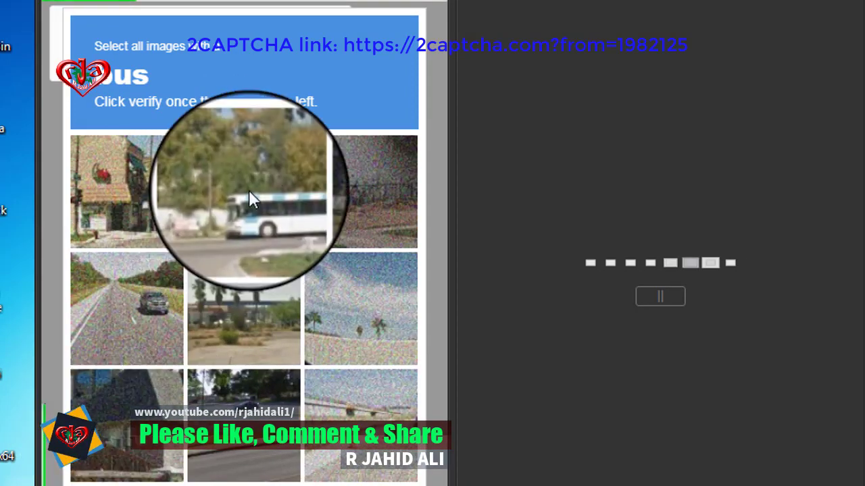
{"action": "left_click", "coordinate": [249, 190]}
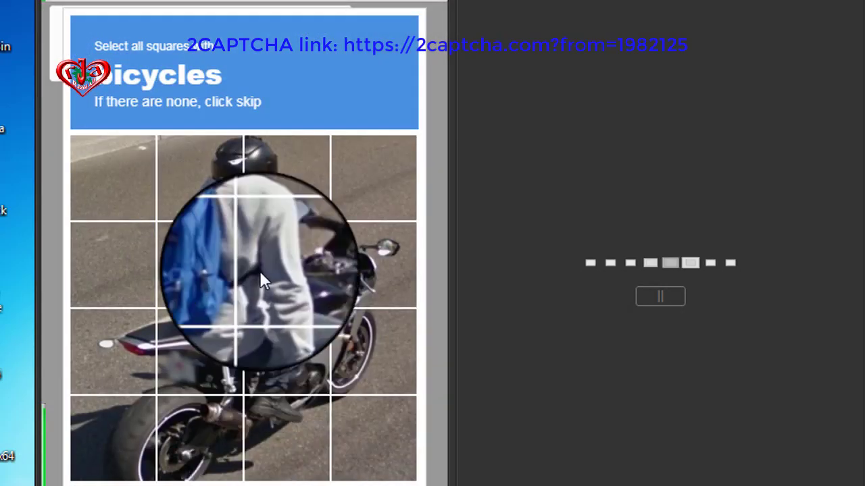
Mark the six tiles showing parts of the bicycle
{"action": "left_click", "coordinate": [135, 438]}
{"action": "left_click", "coordinate": [189, 352]}
{"action": "left_click", "coordinate": [276, 365]}
{"action": "left_click", "coordinate": [287, 264]}
{"action": "left_click", "coordinate": [359, 368]}
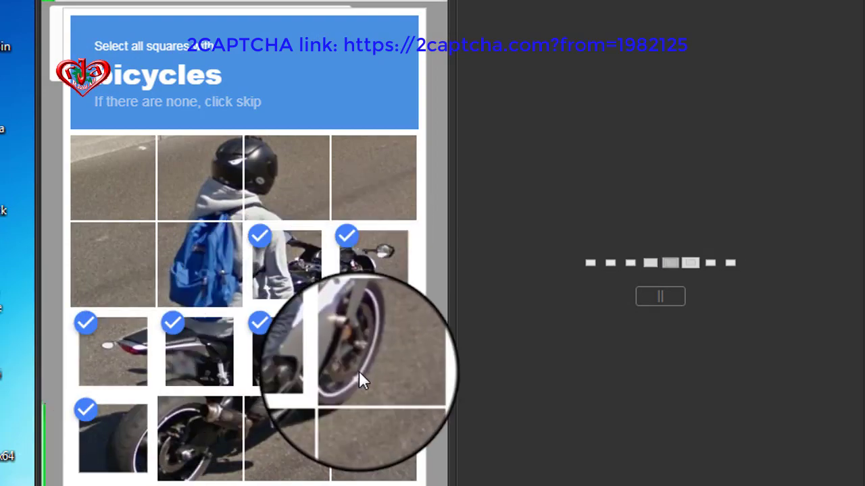
{"action": "left_click", "coordinate": [204, 431]}
Mark all five traffic-light tiles in the next grid
{"action": "left_click", "coordinate": [199, 351]}
{"action": "left_click", "coordinate": [290, 355]}
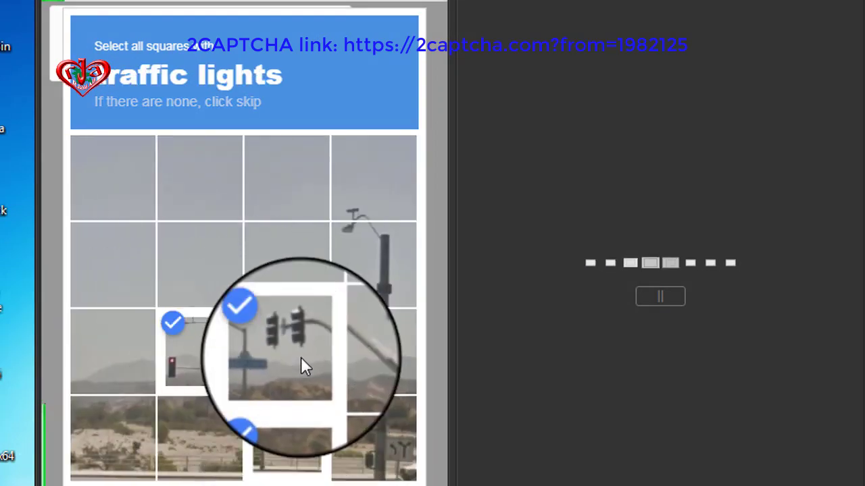
{"action": "left_click", "coordinate": [286, 433]}
{"action": "left_click", "coordinate": [373, 424]}
{"action": "left_click", "coordinate": [363, 362]}
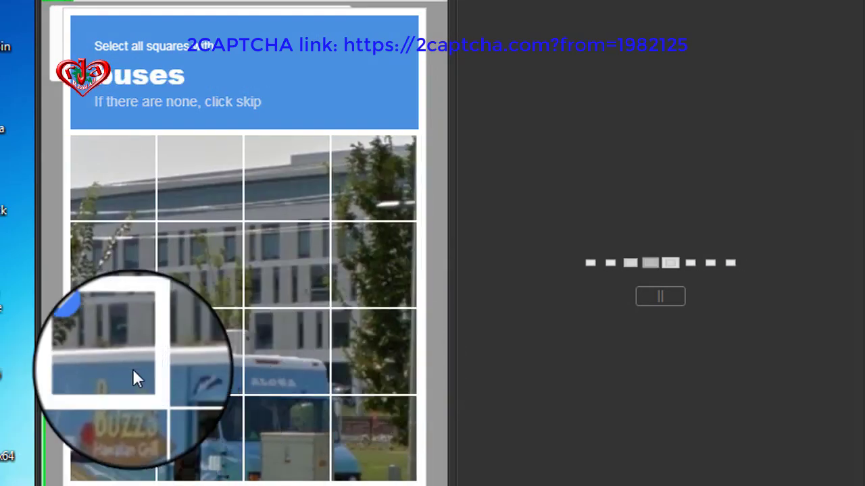
Mark the six bus tiles, including the bottom-row squares
{"action": "left_click", "coordinate": [135, 372]}
{"action": "left_click", "coordinate": [199, 358]}
{"action": "left_click", "coordinate": [287, 358]}
{"action": "left_click", "coordinate": [265, 439]}
{"action": "left_click", "coordinate": [113, 440]}
{"action": "left_click", "coordinate": [199, 439]}
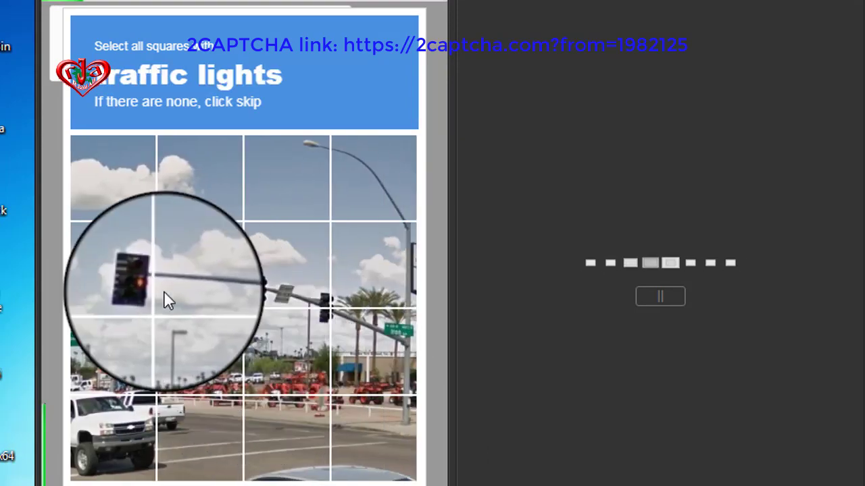
Mark the traffic-light tiles in the new traffic-lights challenge
{"action": "left_click", "coordinate": [115, 270]}
{"action": "left_click", "coordinate": [200, 270]}
{"action": "left_click", "coordinate": [293, 286]}
{"action": "left_click", "coordinate": [309, 318]}
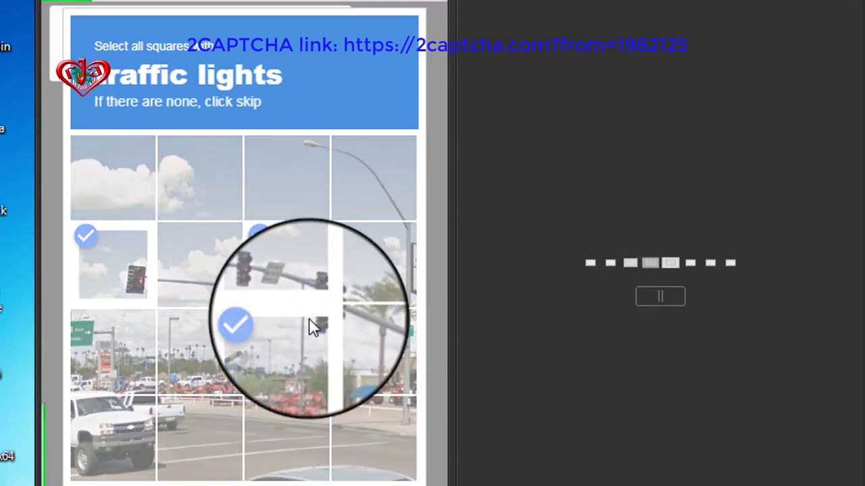
{"action": "left_click", "coordinate": [198, 351]}
{"action": "left_click", "coordinate": [115, 352]}
Mark the last traffic-light tile, then the three fire-hydrant tiles and two reloaded hydrant tiles
{"action": "left_click", "coordinate": [270, 246]}
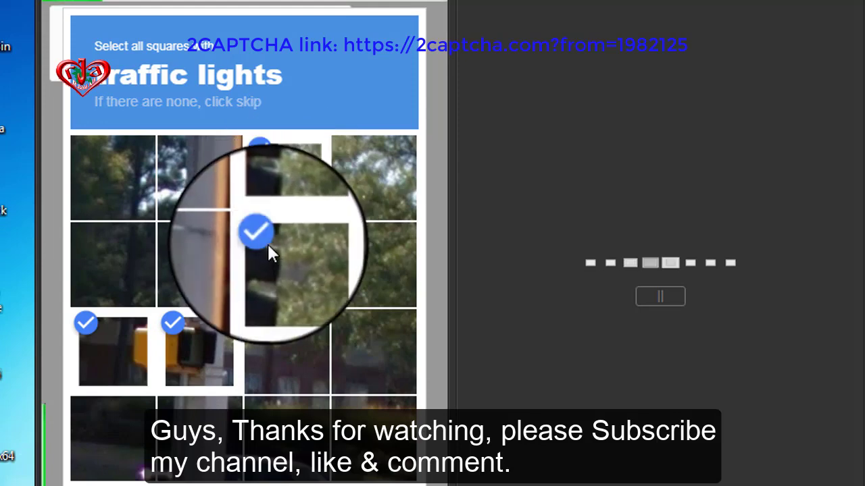
{"action": "left_click", "coordinate": [142, 202]}
{"action": "left_click", "coordinate": [125, 308]}
{"action": "left_click", "coordinate": [359, 402]}
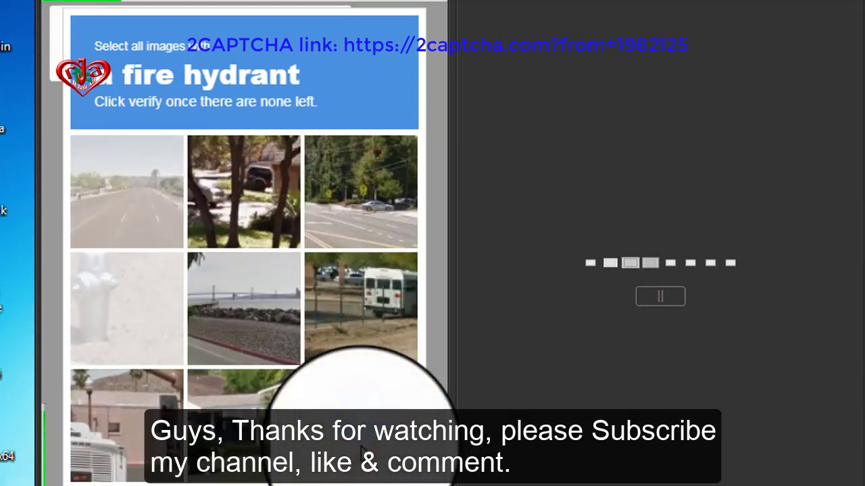
{"action": "left_click", "coordinate": [135, 310]}
{"action": "left_click", "coordinate": [358, 405]}
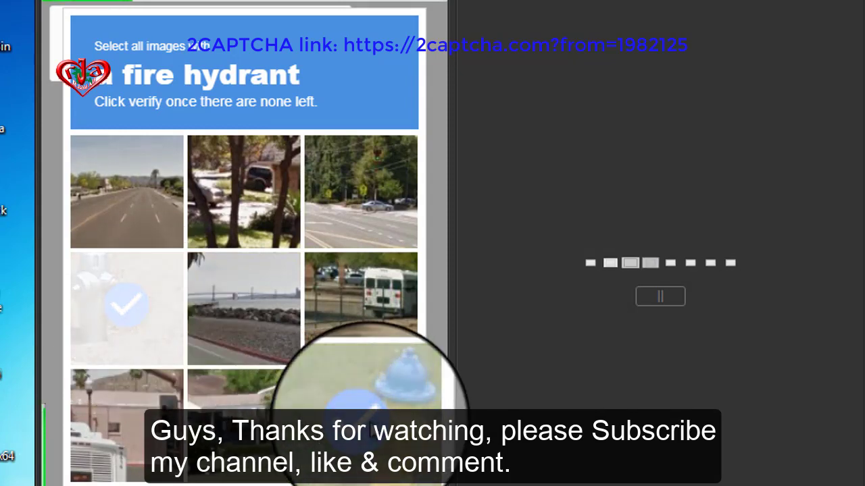